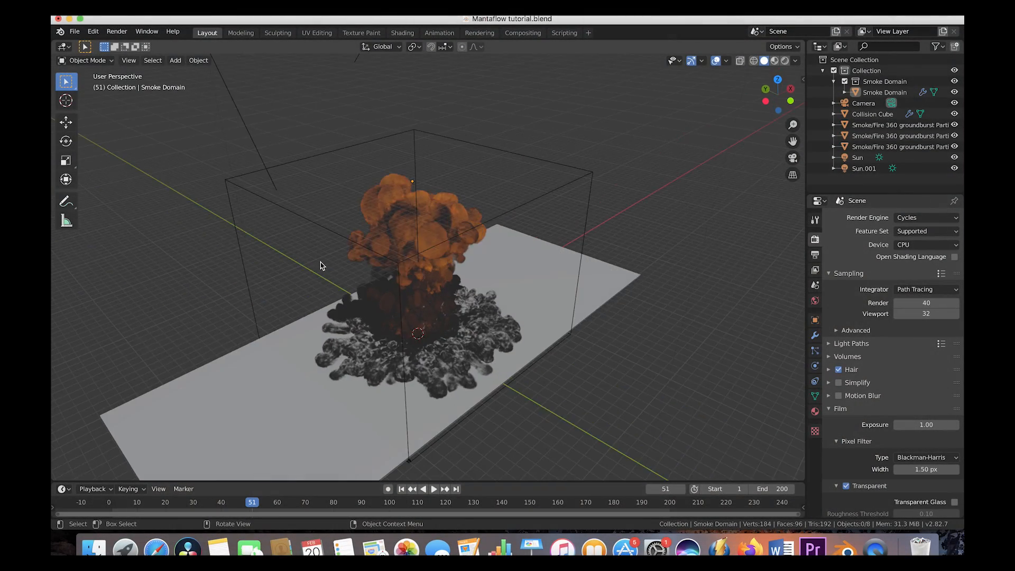
Examine the finished smoke and fire explosion in its domain from several sides
{"action": "scroll", "coordinate": [321, 263], "scroll_direction": "right", "scroll_amount": 10}
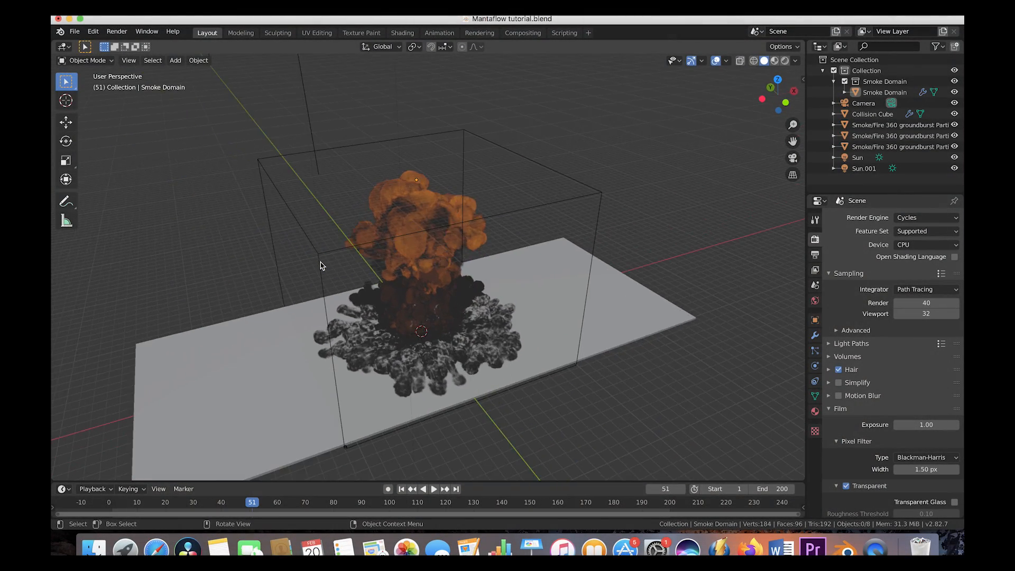
{"action": "scroll", "coordinate": [320, 265], "scroll_direction": "right", "scroll_amount": 10}
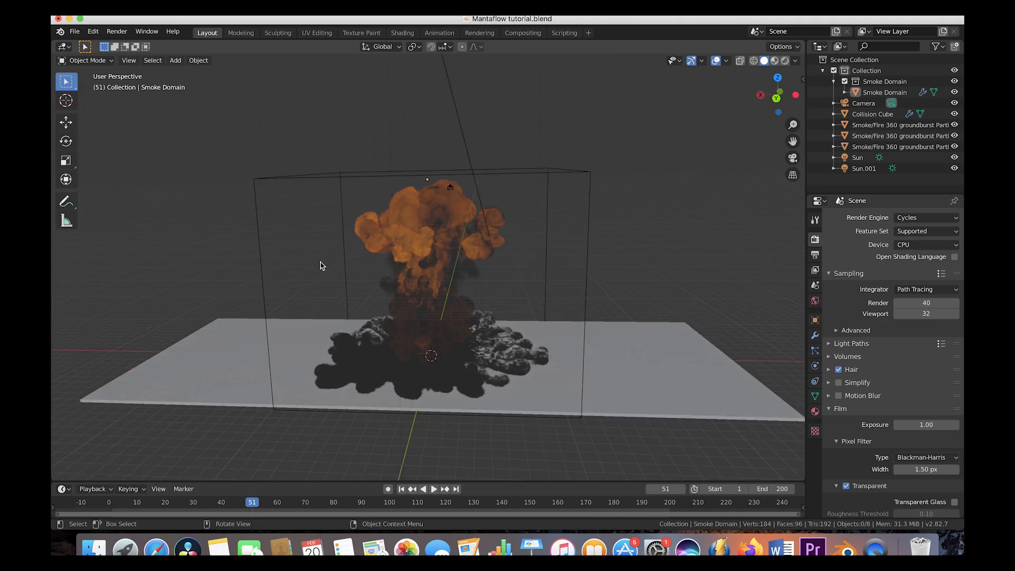
{"action": "scroll", "coordinate": [321, 264], "scroll_direction": "right", "scroll_amount": 10}
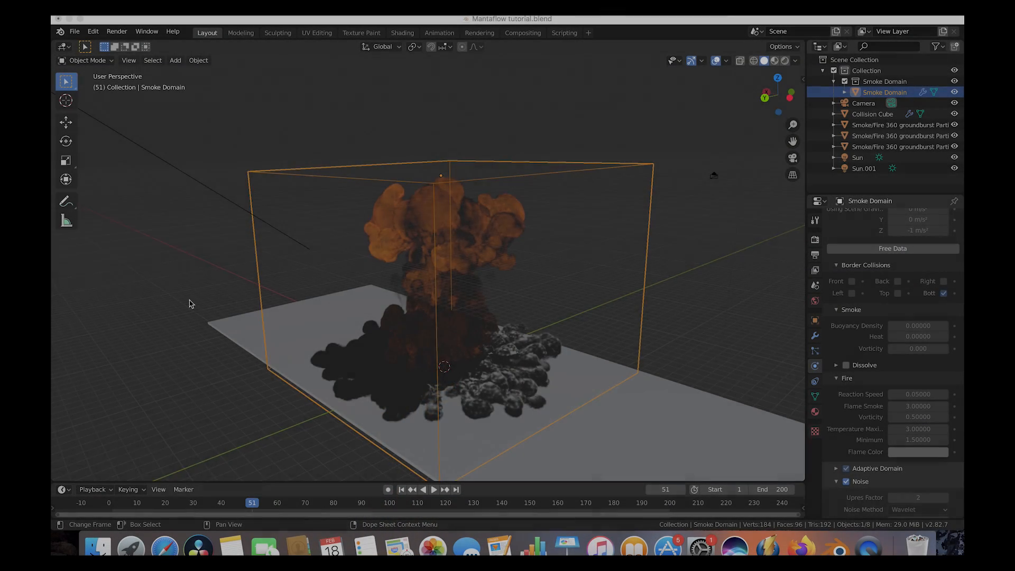
{"action": "scroll", "coordinate": [189, 301], "scroll_direction": "right", "scroll_amount": 10}
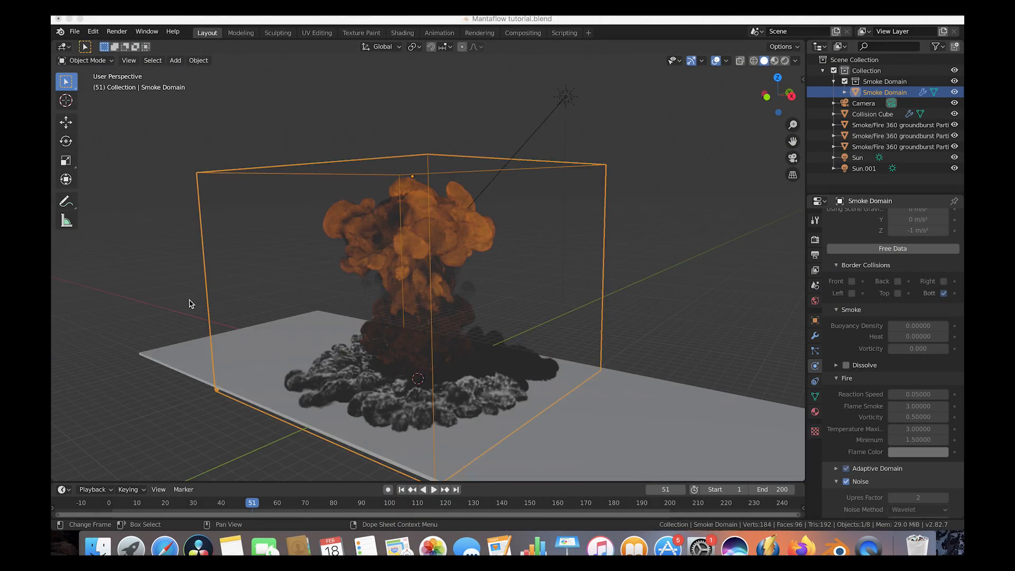
{"action": "middle_click_drag", "start_coordinate": [190, 304], "coordinate": [165, 273]}
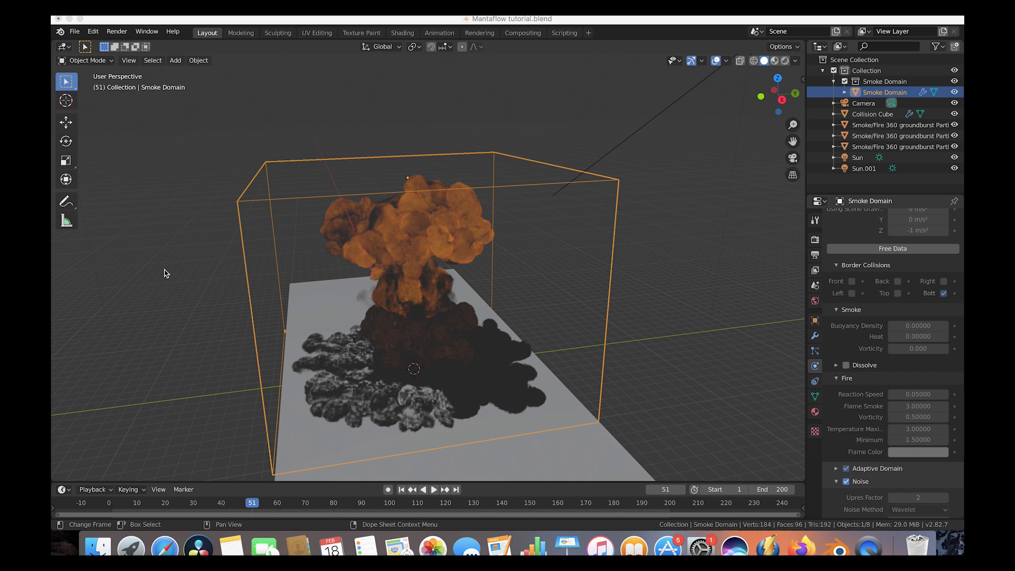
{"action": "scroll", "coordinate": [198, 264], "scroll_direction": "right", "scroll_amount": 10}
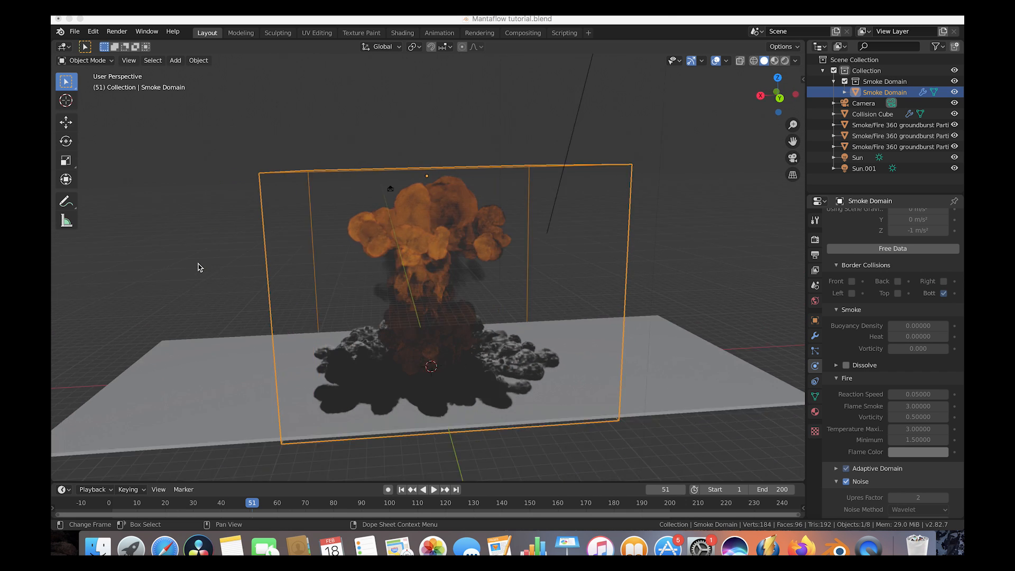
{"action": "scroll", "coordinate": [198, 267], "scroll_direction": "right", "scroll_amount": 10}
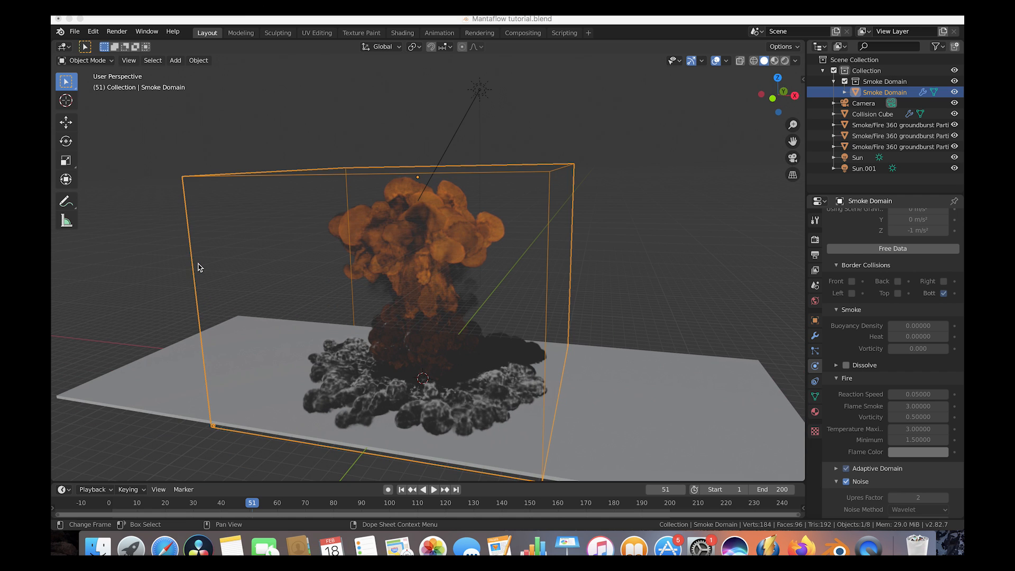
{"action": "scroll", "coordinate": [198, 267], "scroll_direction": "right", "scroll_amount": 5}
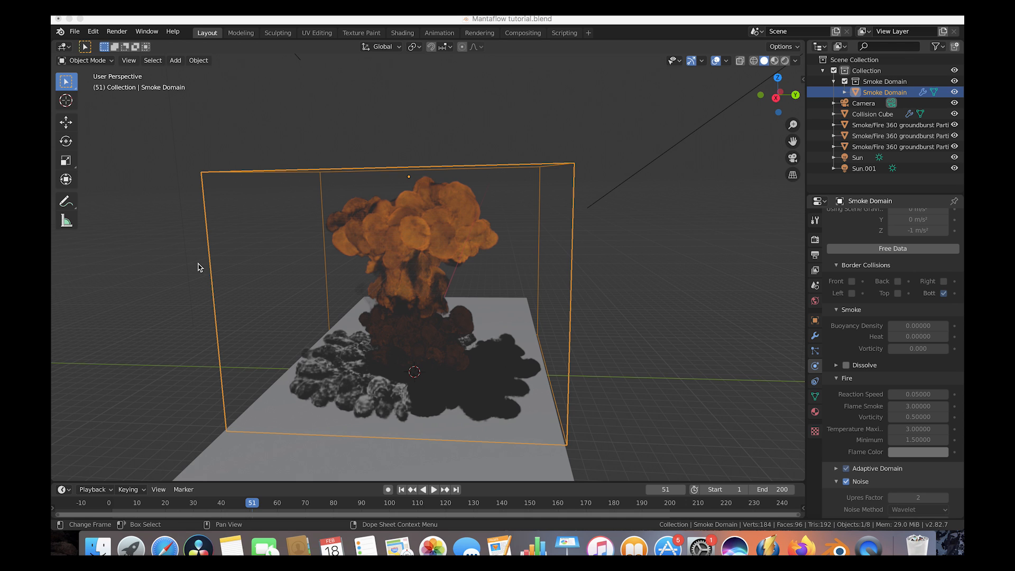
{"action": "scroll", "coordinate": [210, 256], "scroll_direction": "right", "scroll_amount": 5}
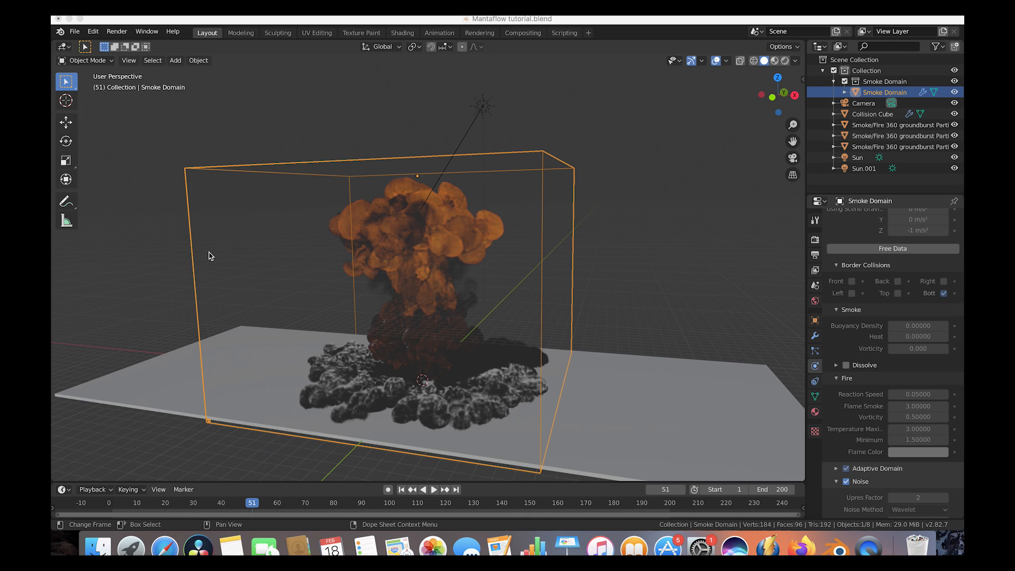
{"action": "scroll", "coordinate": [210, 256], "scroll_direction": "right", "scroll_amount": 5}
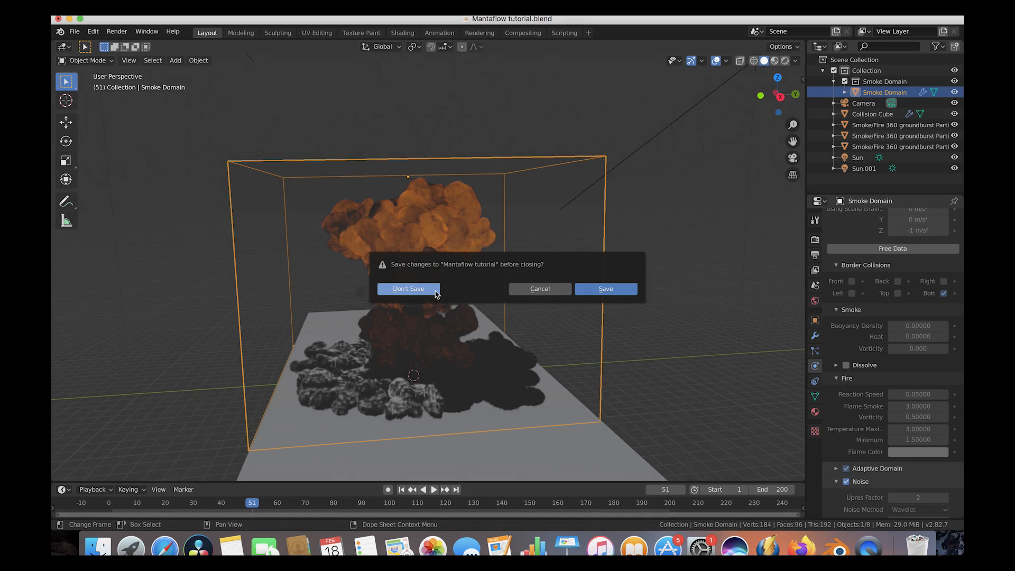
Start a new scene without saving the current file, and delete the default camera, cube and light
{"action": "left_click", "coordinate": [412, 287]}
{"action": "scroll", "coordinate": [456, 244], "scroll_direction": "down", "scroll_amount": 2}
{"action": "scroll", "coordinate": [455, 245], "scroll_direction": "right", "scroll_amount": 5}
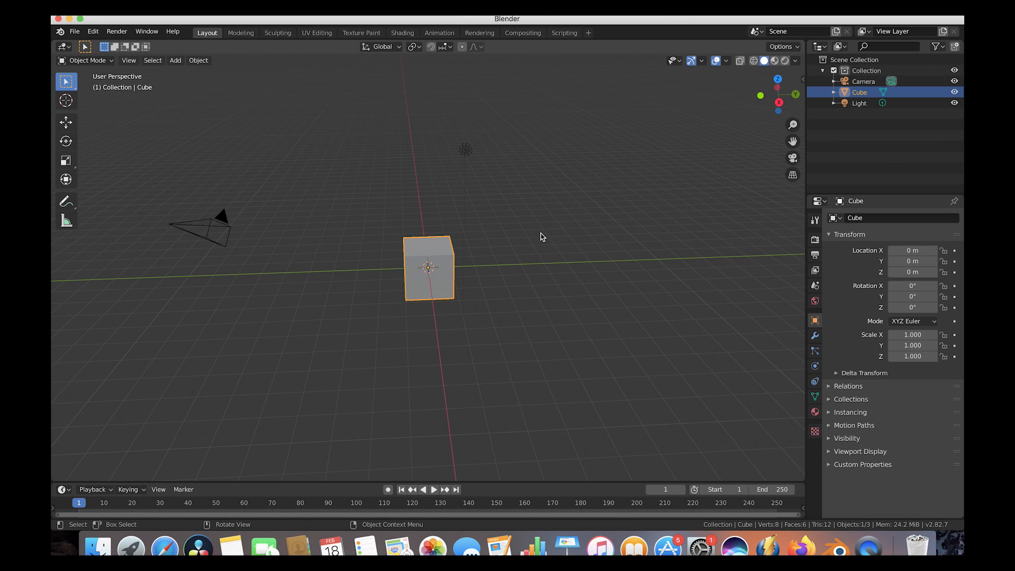
{"action": "key", "text": "b"}
{"action": "left_click_drag", "start_coordinate": [605, 115], "coordinate": [180, 307]}
{"action": "key", "text": "Delete"}
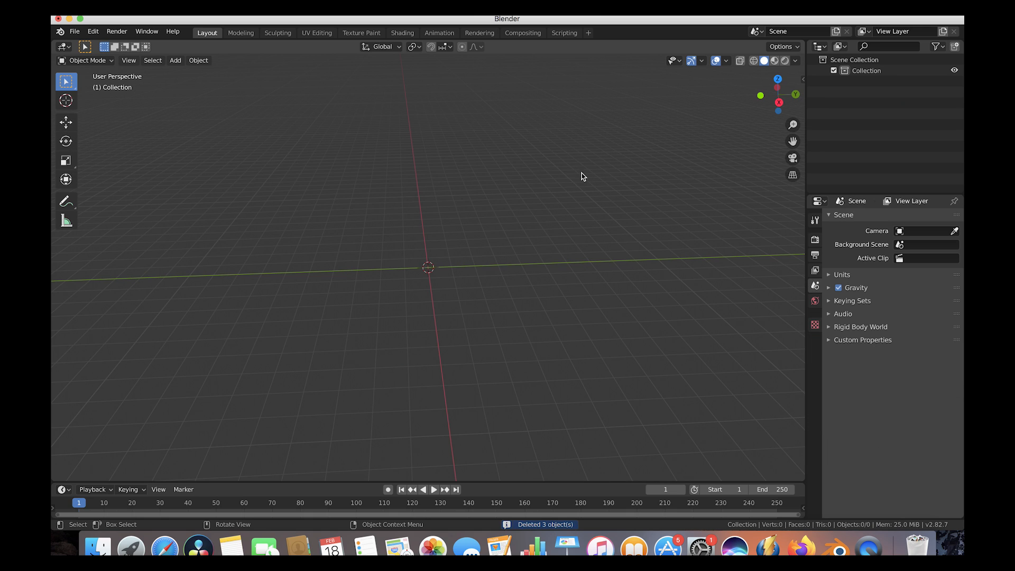
Set the scene's render engine to Cycles
{"action": "left_click", "coordinate": [815, 239]}
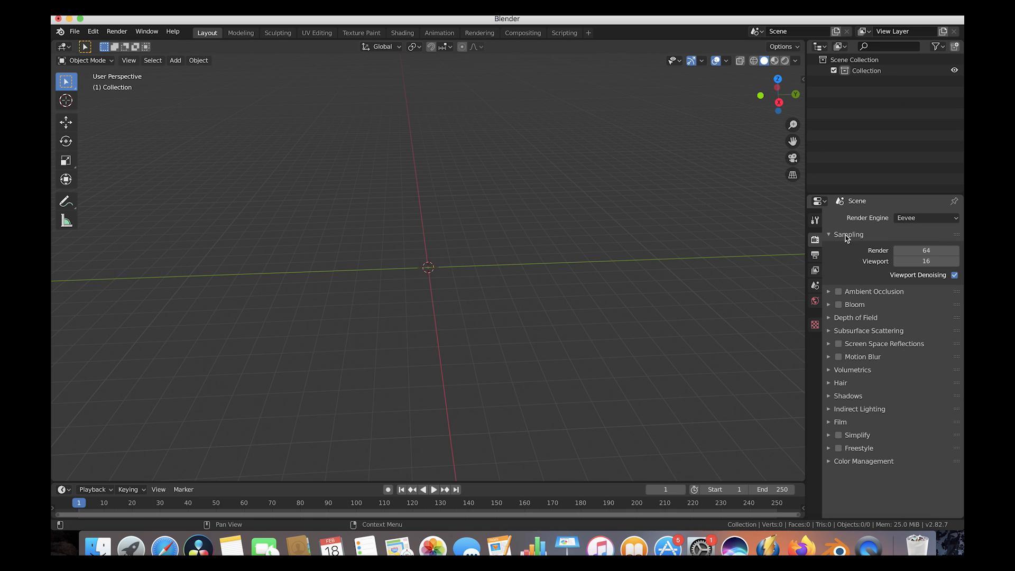
{"action": "left_click", "coordinate": [923, 225]}
{"action": "left_click", "coordinate": [911, 255]}
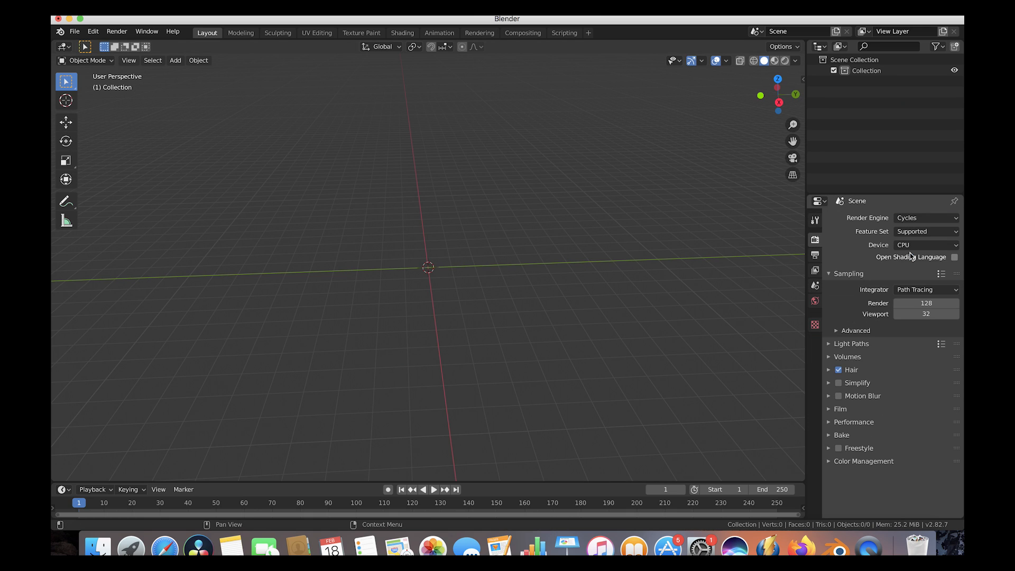
{"action": "scroll", "coordinate": [400, 188], "scroll_direction": "right", "scroll_amount": 5}
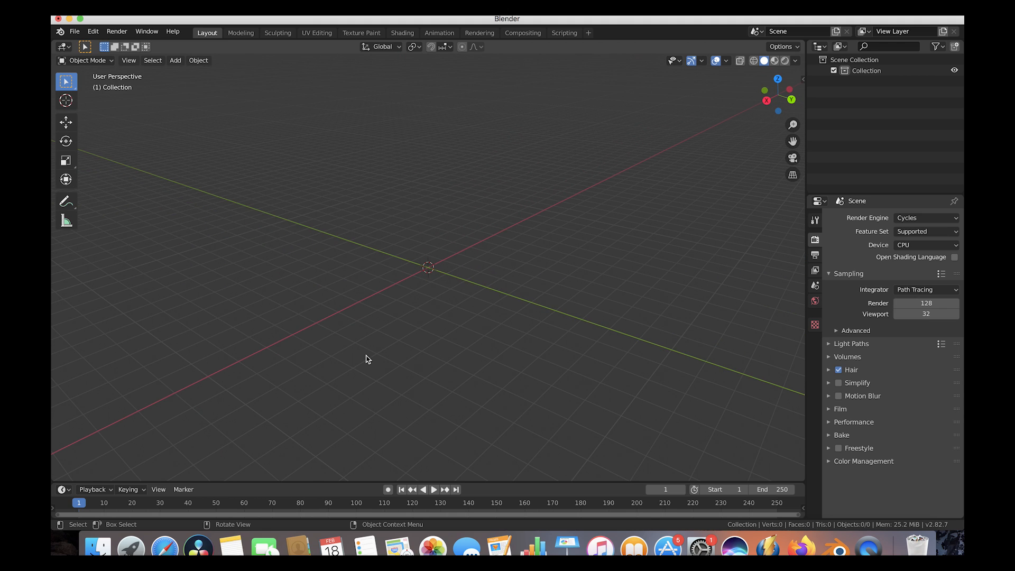
Open the KHAOS add-on's settings in the viewport and add a Collision Cube from its extras
{"action": "left_click", "coordinate": [803, 80]}
{"action": "left_click", "coordinate": [799, 195]}
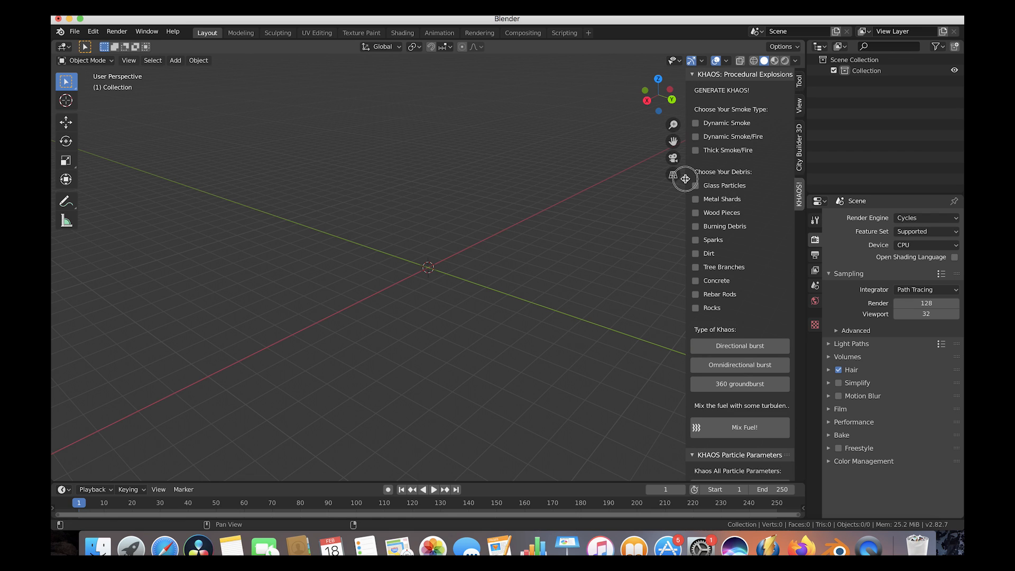
{"action": "left_click_drag", "start_coordinate": [682, 179], "coordinate": [655, 179]}
{"action": "scroll", "coordinate": [683, 301], "scroll_direction": "down", "scroll_amount": 1}
{"action": "scroll", "coordinate": [683, 301], "scroll_direction": "down", "scroll_amount": 10}
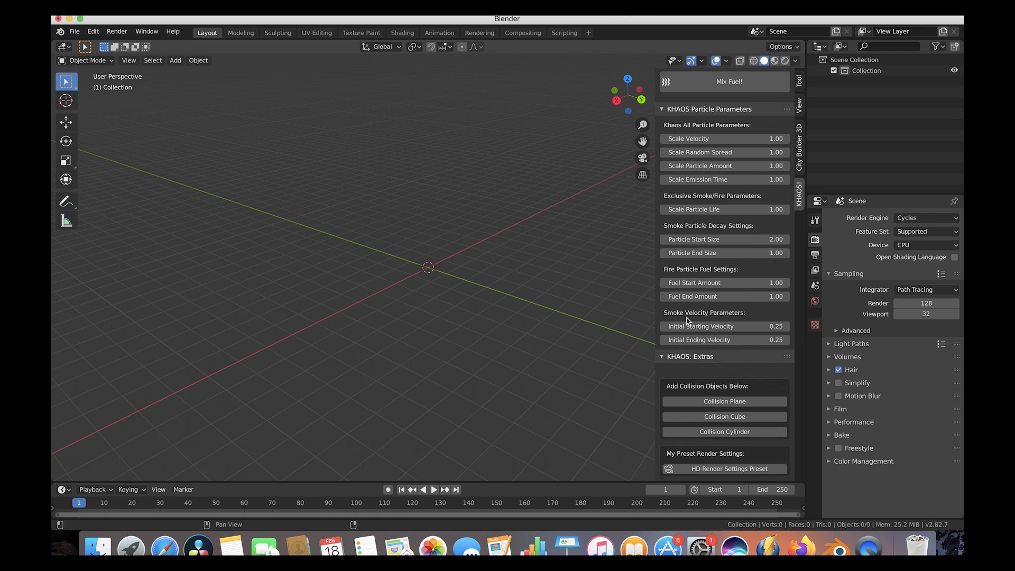
{"action": "left_click", "coordinate": [722, 418]}
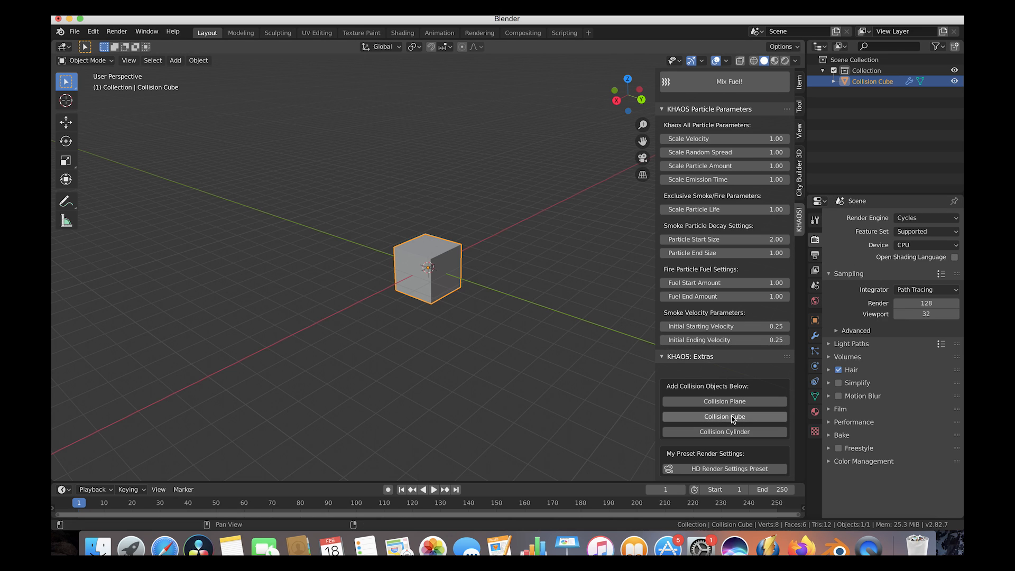
Review the collision cube's Collision and Fluid physics settings
{"action": "left_click", "coordinate": [815, 366]}
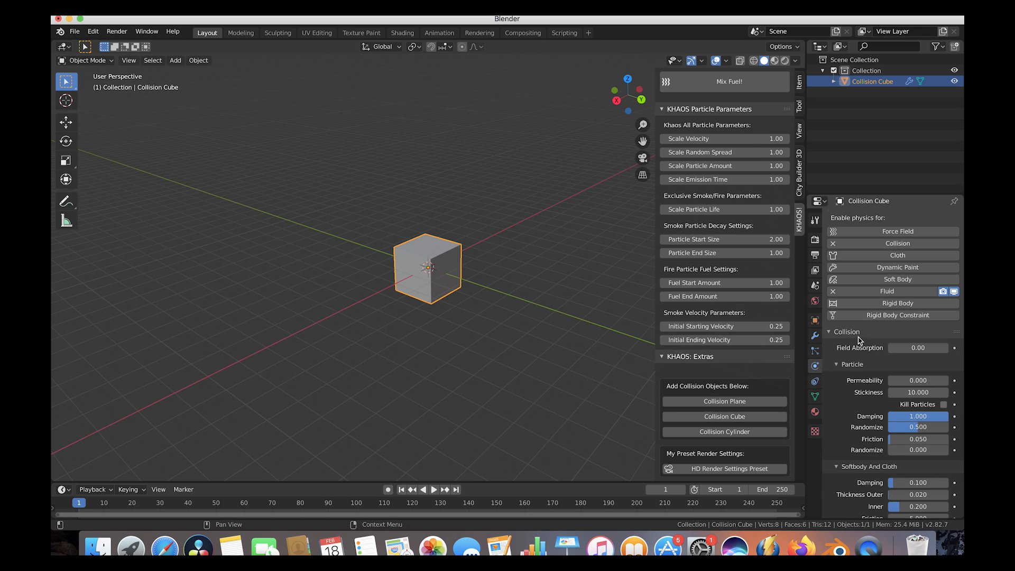
{"action": "scroll", "coordinate": [860, 341], "scroll_direction": "down", "scroll_amount": 3}
{"action": "left_click", "coordinate": [833, 279]}
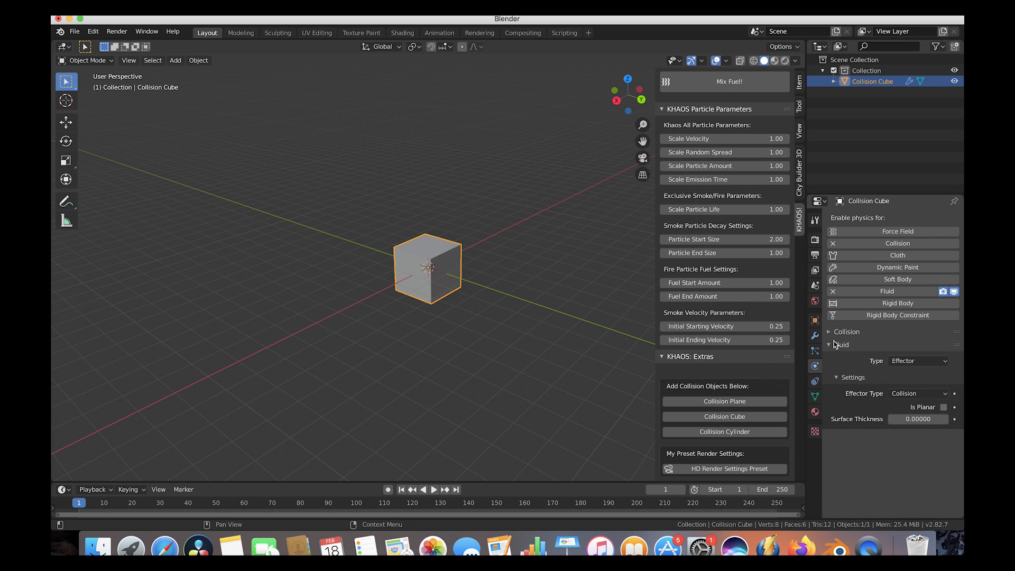
{"action": "left_click", "coordinate": [834, 345]}
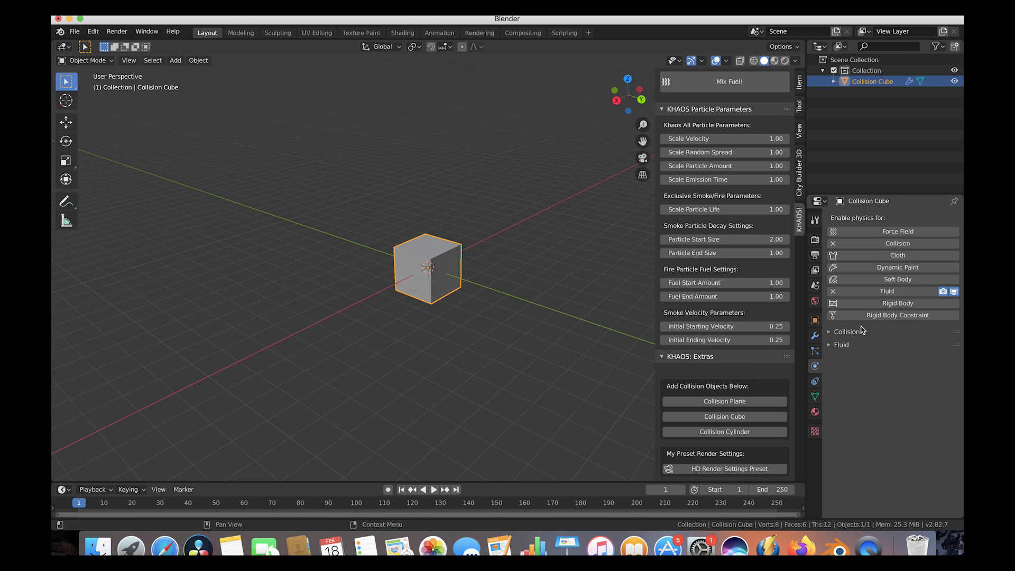
{"action": "left_click", "coordinate": [831, 333]}
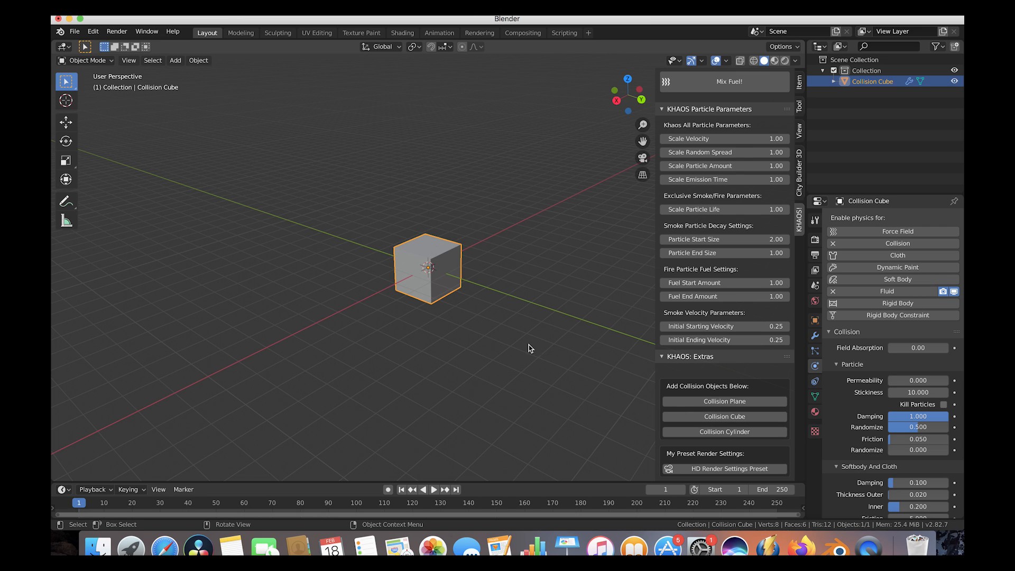
Flatten the collision cube along Z, enlarge it uniformly into a ground slab, and thin it along Z again
{"action": "key", "text": "s"}
{"action": "key", "text": "z"}
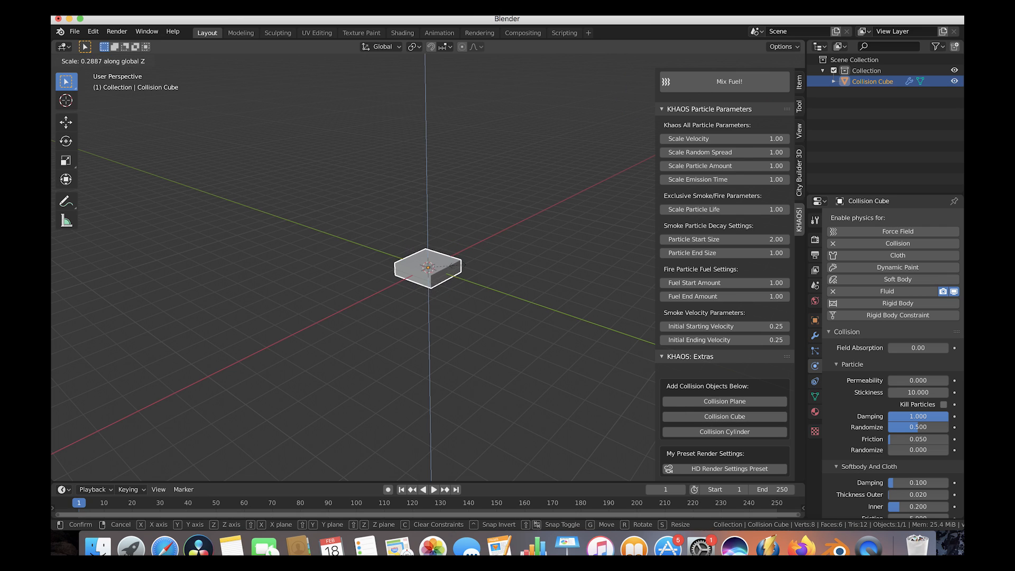
{"action": "left_click", "coordinate": [448, 264]}
{"action": "key", "text": "s"}
{"action": "left_click", "coordinate": [527, 265]}
{"action": "key", "text": "s"}
{"action": "key", "text": "z"}
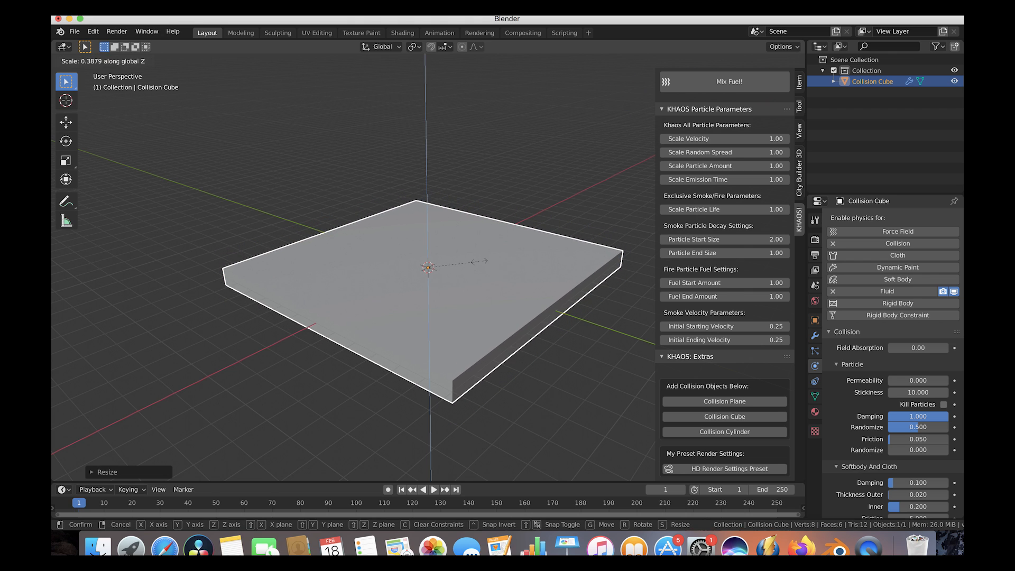
{"action": "left_click", "coordinate": [472, 256]}
Scale the ground slab up a little more and reduce its thickness along Z
{"action": "scroll", "coordinate": [471, 256], "scroll_direction": "down", "scroll_amount": 10}
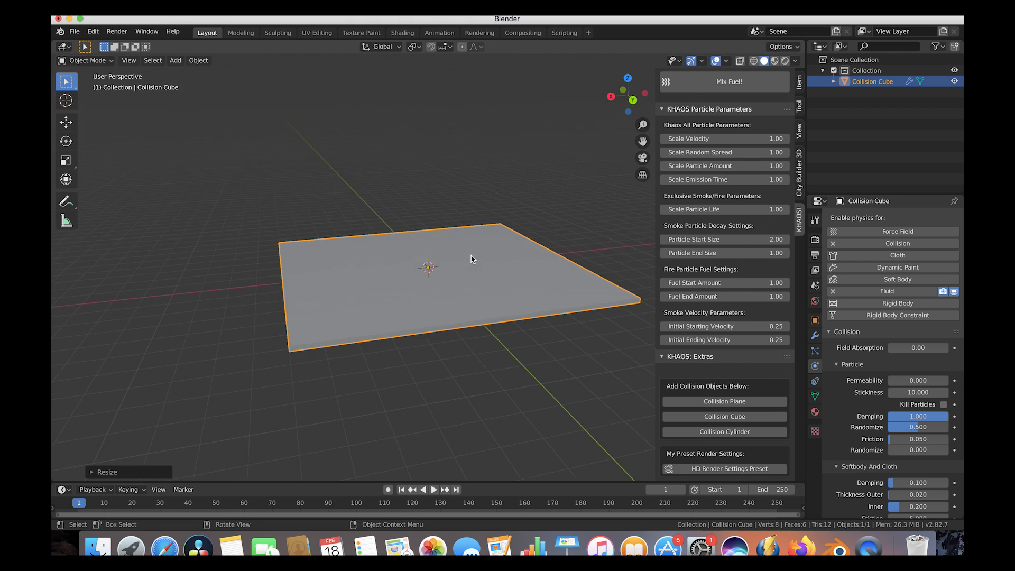
{"action": "key", "text": "s"}
{"action": "left_click", "coordinate": [546, 230]}
{"action": "key", "text": "s"}
{"action": "key", "text": "z"}
{"action": "left_click", "coordinate": [459, 250]}
{"action": "scroll", "coordinate": [458, 249], "scroll_direction": "up", "scroll_amount": 10}
{"action": "scroll", "coordinate": [459, 252], "scroll_direction": "down", "scroll_amount": 10}
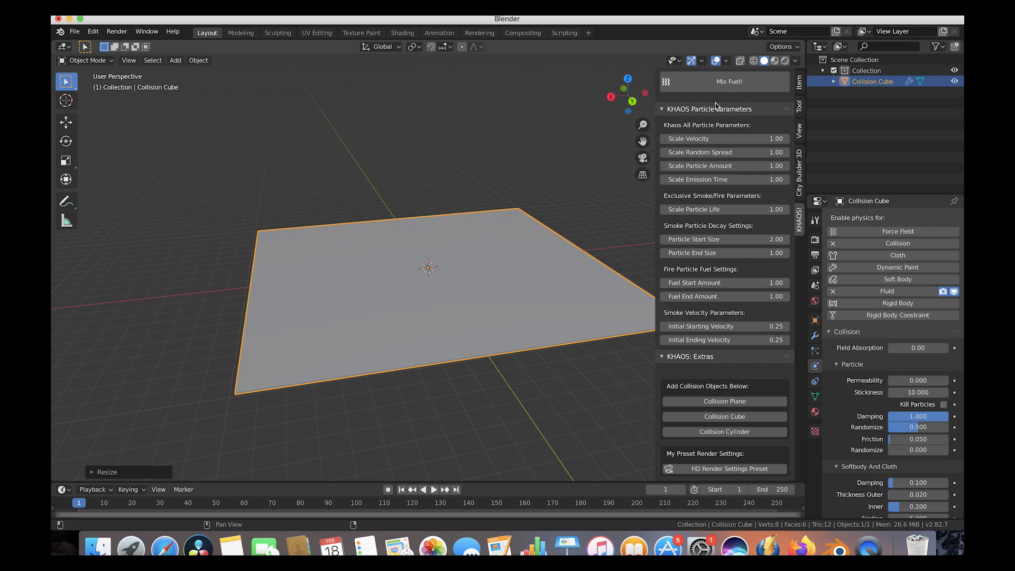
Choose Dynamic Smoke/Fire as the smoke type and set the smoke's Particle Start Size to 1.5
{"action": "scroll", "coordinate": [788, 158], "scroll_direction": "up", "scroll_amount": 15}
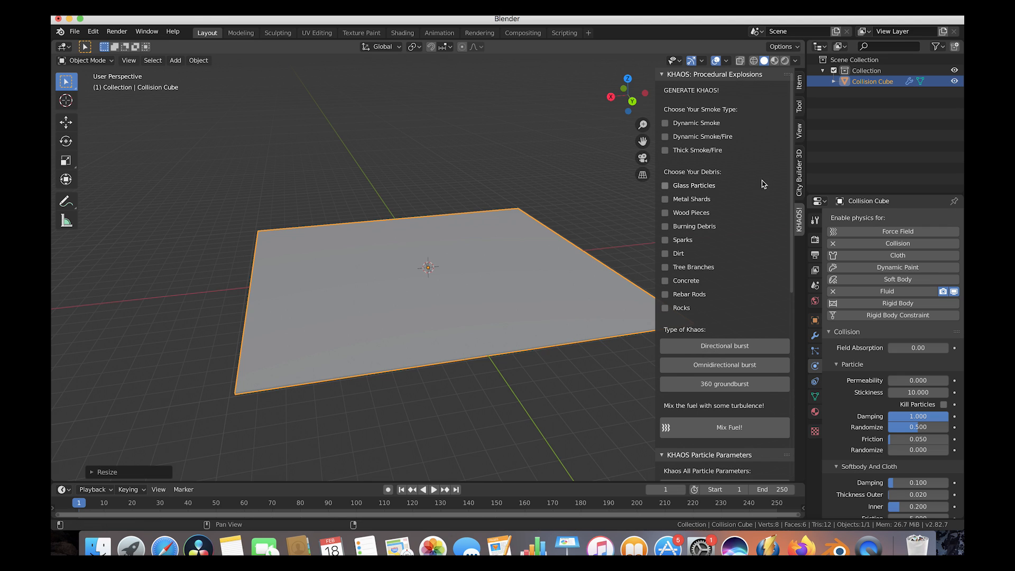
{"action": "left_click", "coordinate": [665, 137]}
{"action": "scroll", "coordinate": [724, 219], "scroll_direction": "down", "scroll_amount": 10}
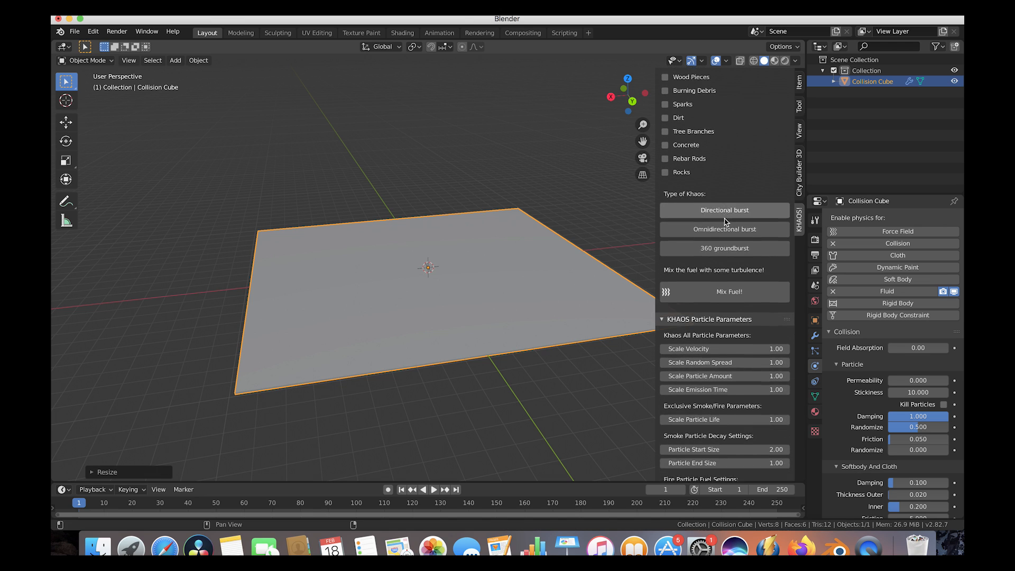
{"action": "scroll", "coordinate": [724, 222], "scroll_direction": "down", "scroll_amount": 2}
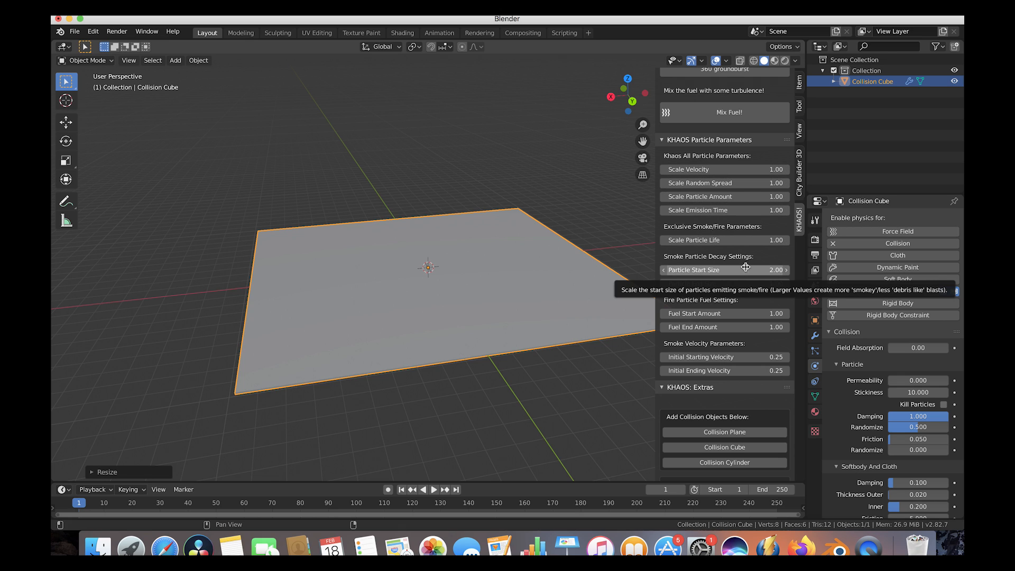
{"action": "left_click", "coordinate": [710, 269]}
{"action": "type", "text": "1.5"}
{"action": "key", "text": "Return"}
{"action": "scroll", "coordinate": [703, 280], "scroll_direction": "down", "scroll_amount": 2}
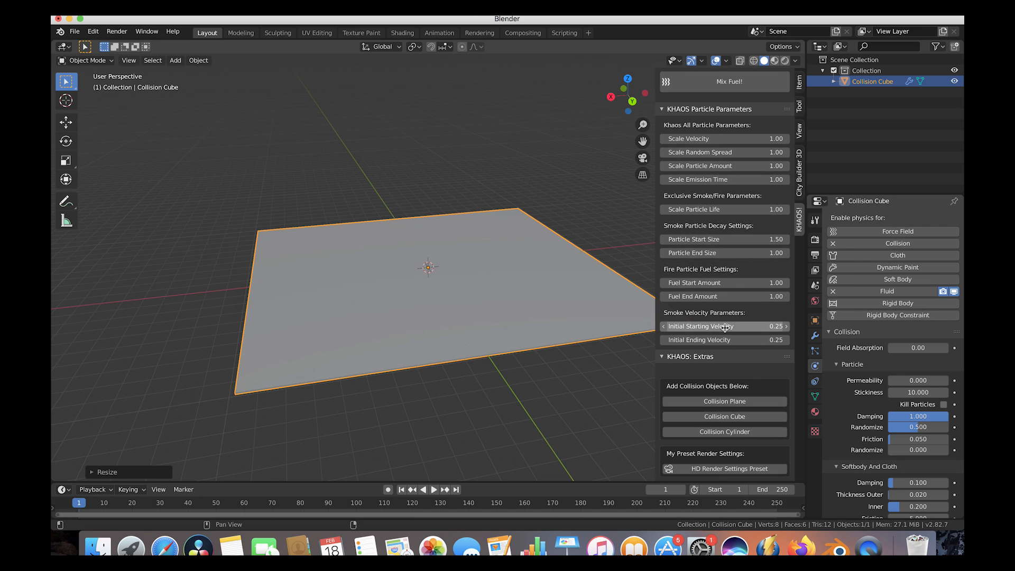
{"action": "scroll", "coordinate": [719, 191], "scroll_direction": "up", "scroll_amount": 2}
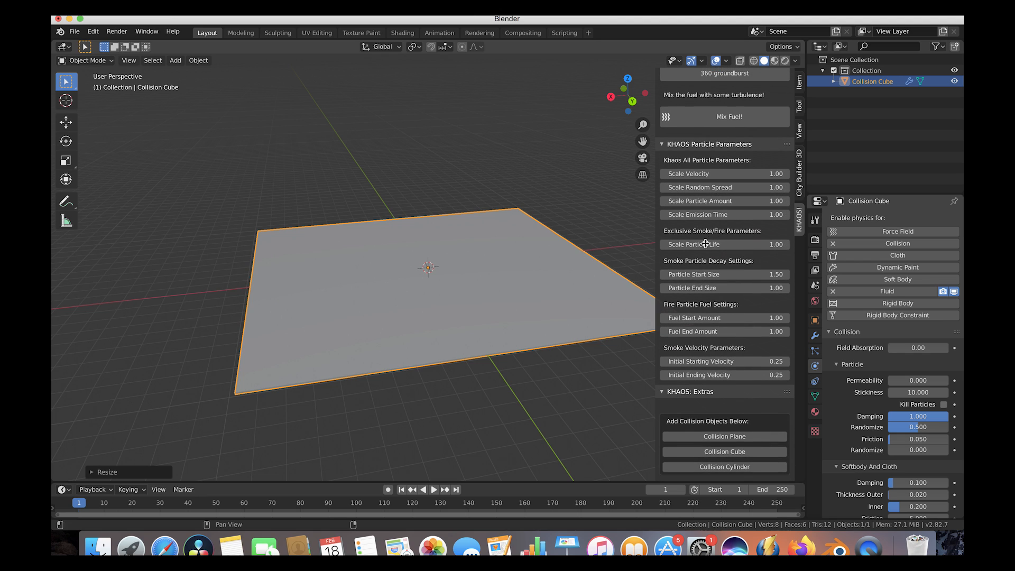
{"action": "scroll", "coordinate": [743, 271], "scroll_direction": "up", "scroll_amount": 1}
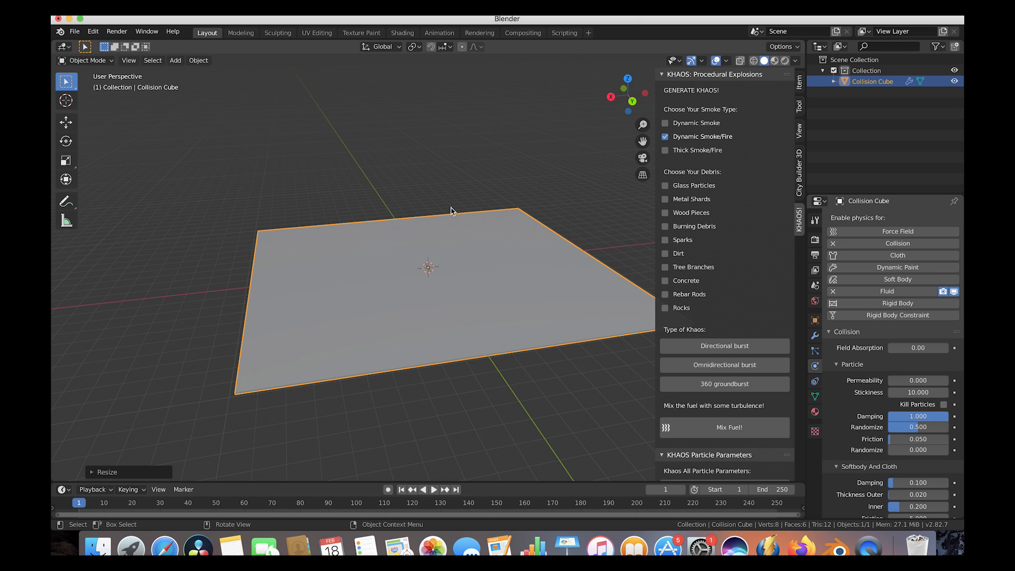
{"action": "scroll", "coordinate": [474, 276], "scroll_direction": "down", "scroll_amount": 8}
{"action": "scroll", "coordinate": [474, 276], "scroll_direction": "up", "scroll_amount": 2}
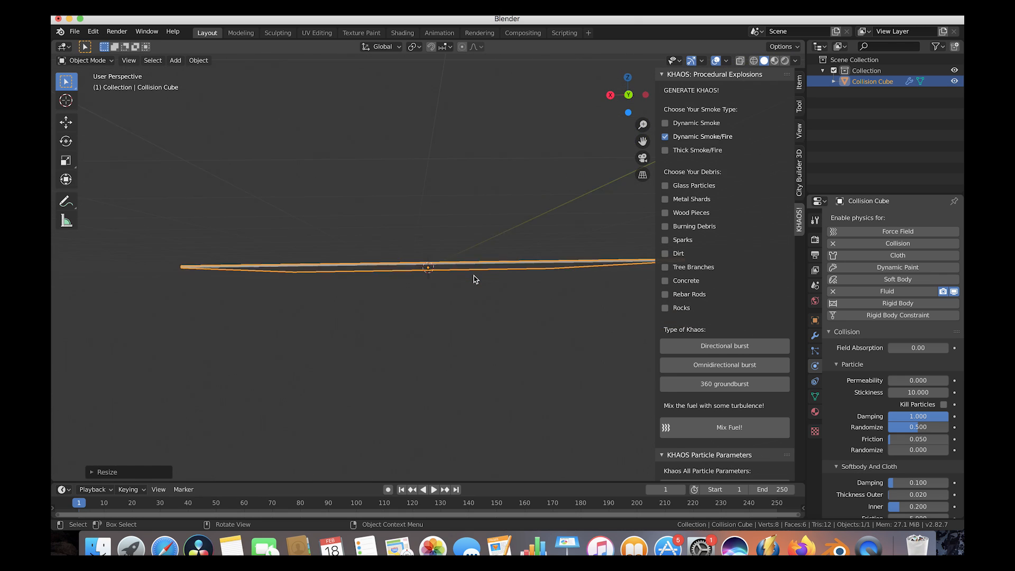
{"action": "scroll", "coordinate": [474, 275], "scroll_direction": "up", "scroll_amount": 3}
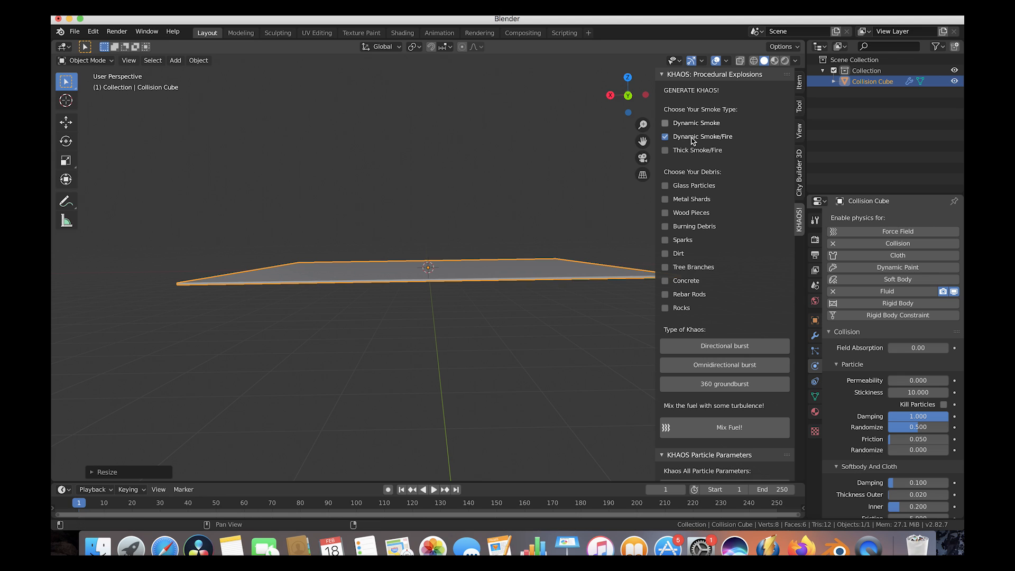
{"action": "left_click", "coordinate": [710, 386]}
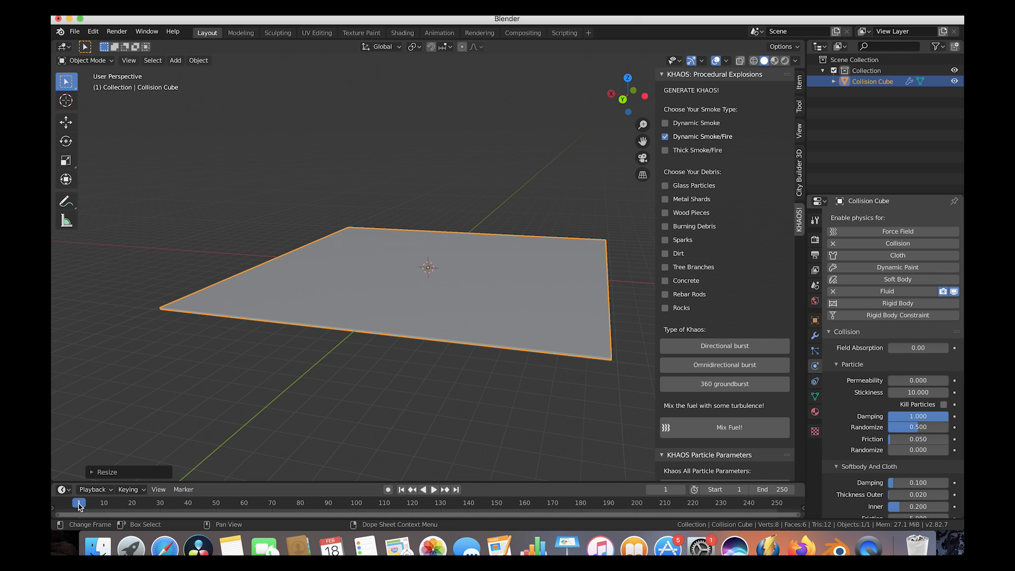
Generate a 360 groundburst smoke/fire emitter with its smoke domain at frame 20
{"action": "left_click_drag", "start_coordinate": [79, 507], "coordinate": [132, 509]}
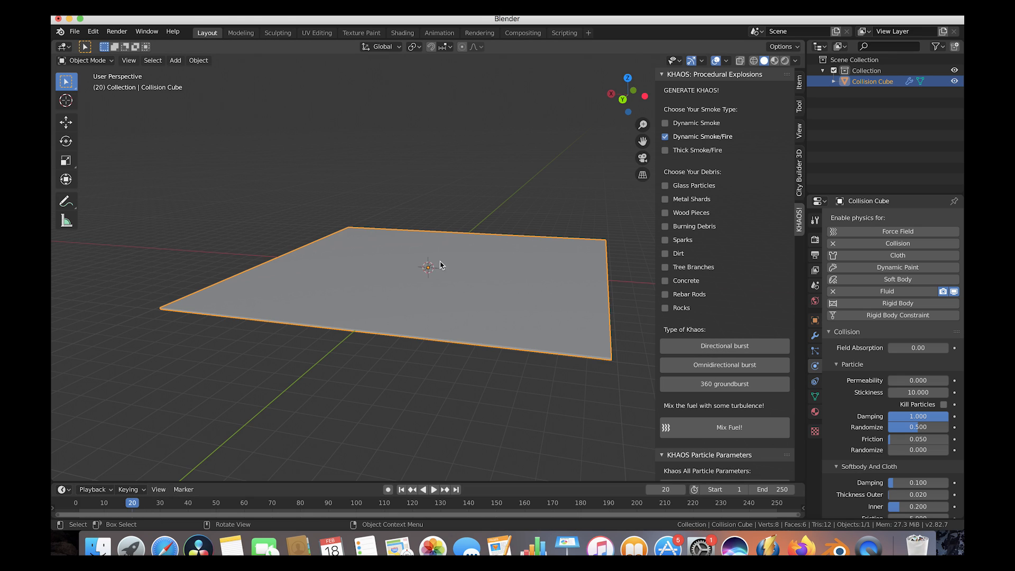
{"action": "left_click", "coordinate": [741, 387]}
{"action": "middle_click_drag", "start_coordinate": [566, 256], "coordinate": [396, 192]}
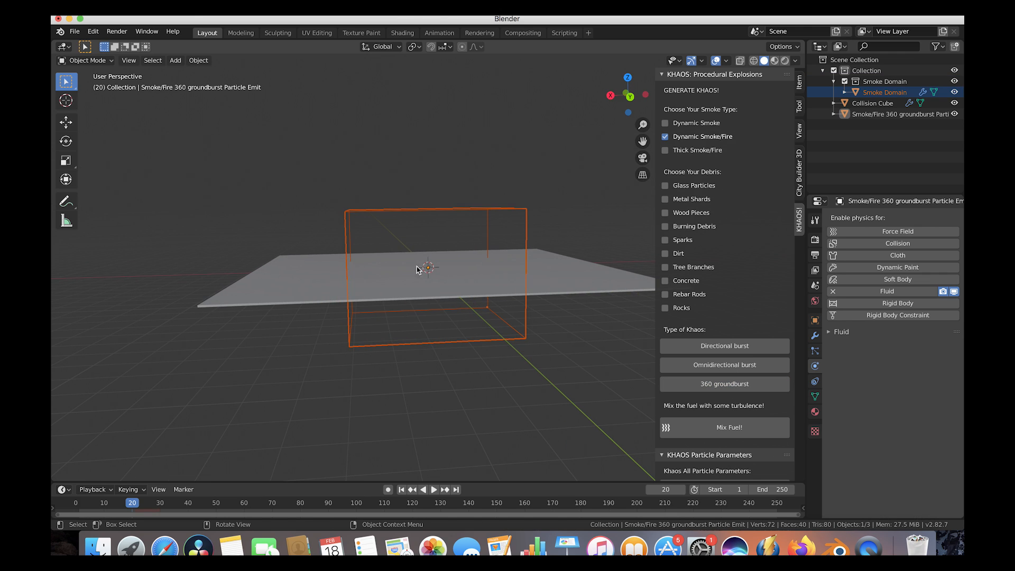
{"action": "scroll", "coordinate": [428, 268], "scroll_direction": "up", "scroll_amount": 10}
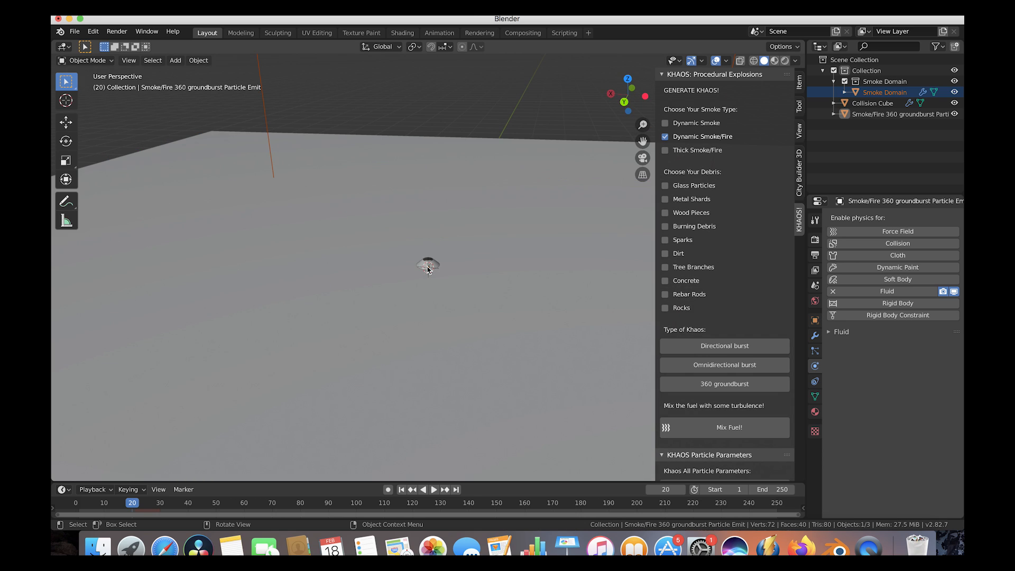
{"action": "scroll", "coordinate": [418, 264], "scroll_direction": "down", "scroll_amount": 8}
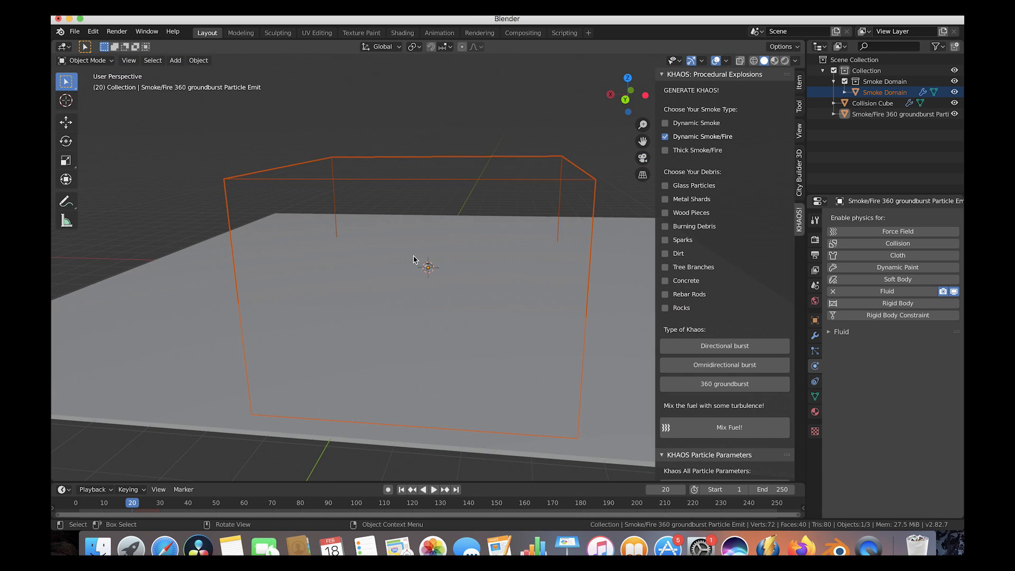
Raise the smoke domain along Z and scale it up uniformly so it encloses the ground slab with its base at the slab
{"action": "left_click", "coordinate": [373, 158]}
{"action": "scroll", "coordinate": [373, 161], "scroll_direction": "down", "scroll_amount": 5}
{"action": "key", "text": "g"}
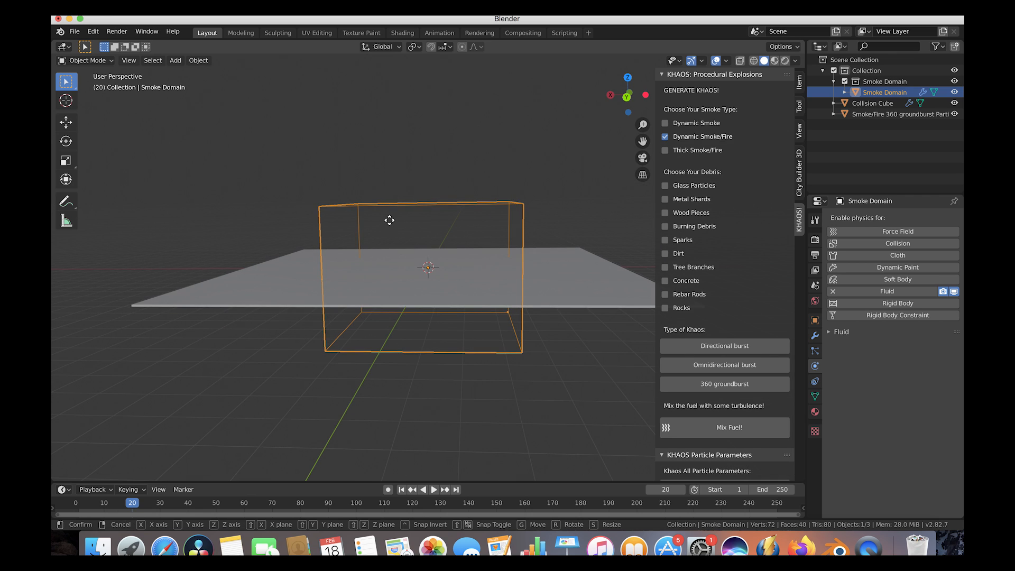
{"action": "key", "text": "z"}
{"action": "left_click", "coordinate": [407, 171]}
{"action": "key", "text": "s"}
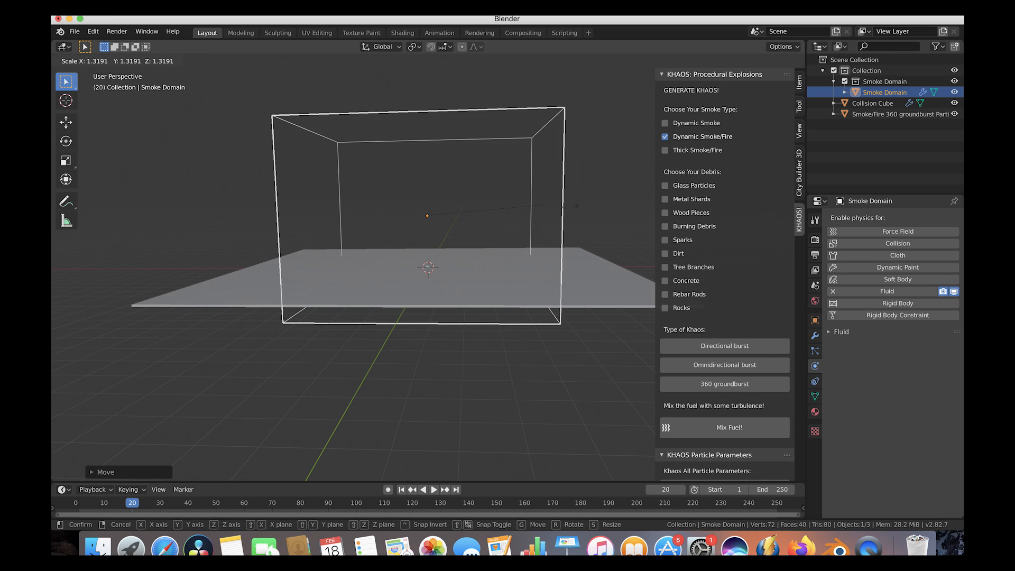
{"action": "left_click", "coordinate": [599, 211]}
{"action": "key", "text": "g"}
{"action": "key", "text": "z"}
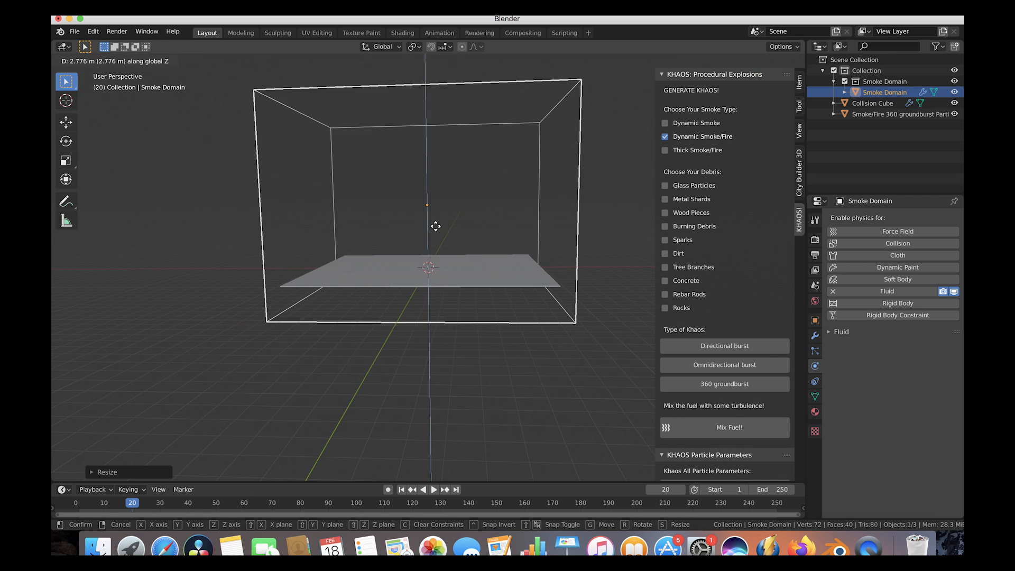
{"action": "left_click", "coordinate": [448, 206]}
Move the smoke/fire groundburst emitter up along Z slightly above the ground slab
{"action": "scroll", "coordinate": [447, 205], "scroll_direction": "up", "scroll_amount": 4}
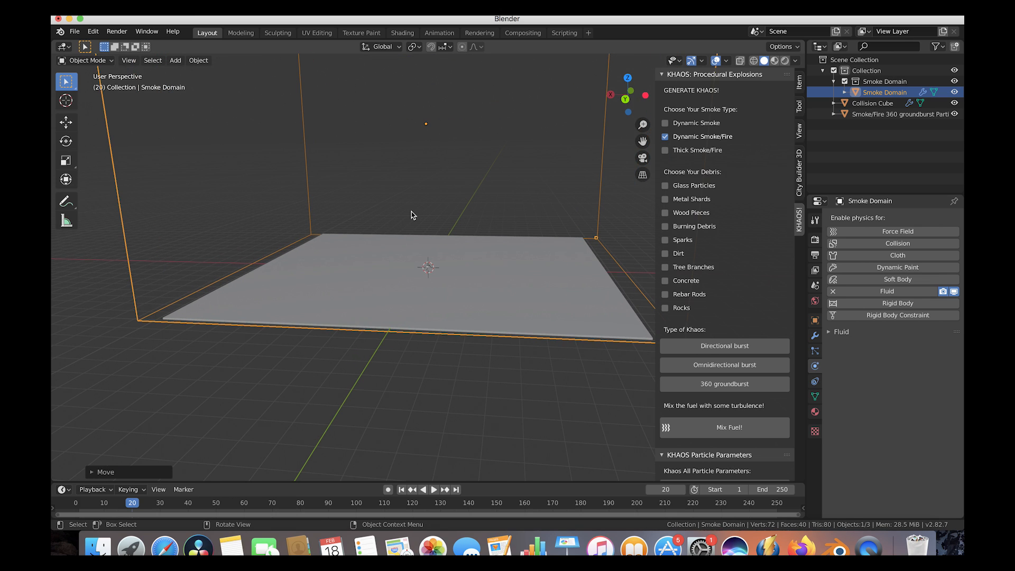
{"action": "scroll", "coordinate": [394, 267], "scroll_direction": "right", "scroll_amount": 5}
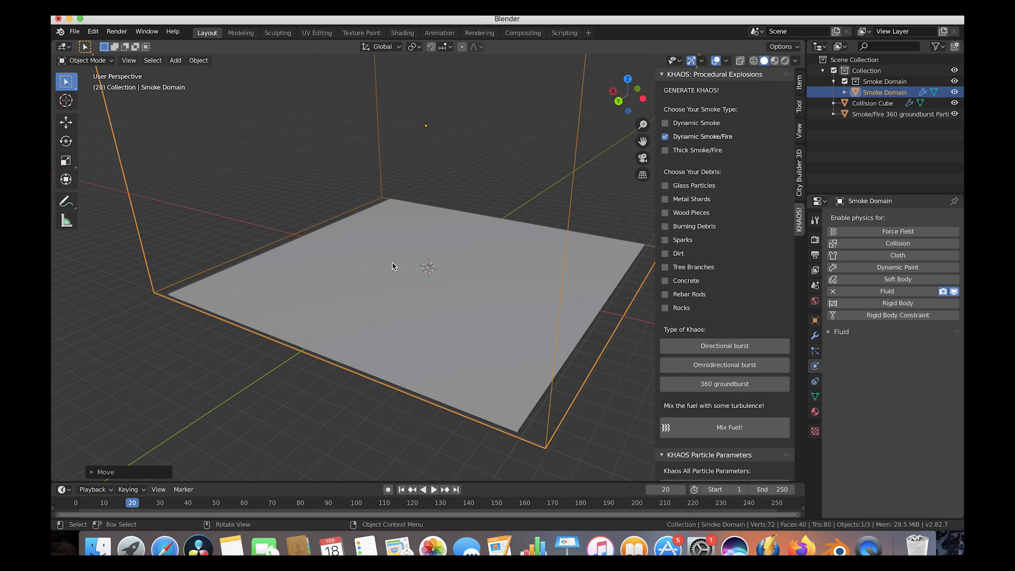
{"action": "scroll", "coordinate": [394, 267], "scroll_direction": "left", "scroll_amount": 5}
{"action": "scroll", "coordinate": [394, 267], "scroll_direction": "up", "scroll_amount": 5}
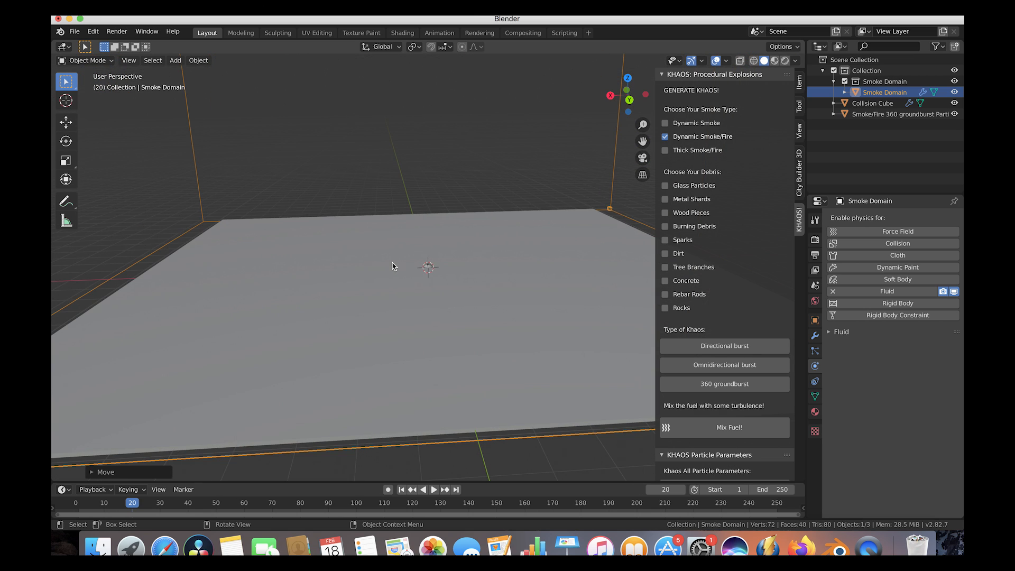
{"action": "scroll", "coordinate": [394, 267], "scroll_direction": "down", "scroll_amount": 3}
{"action": "left_click", "coordinate": [428, 269]}
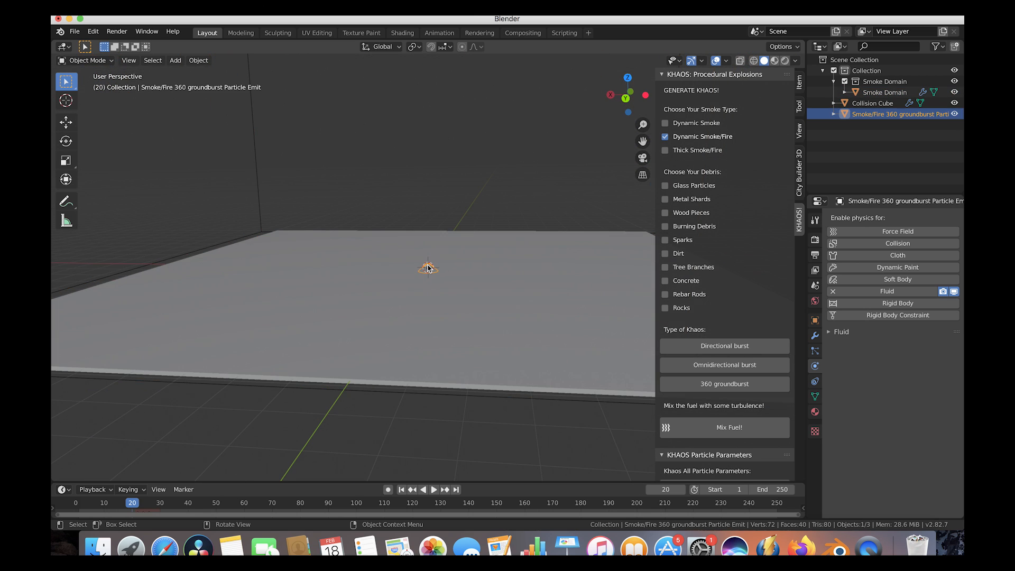
{"action": "key", "text": "g"}
{"action": "key", "text": "z"}
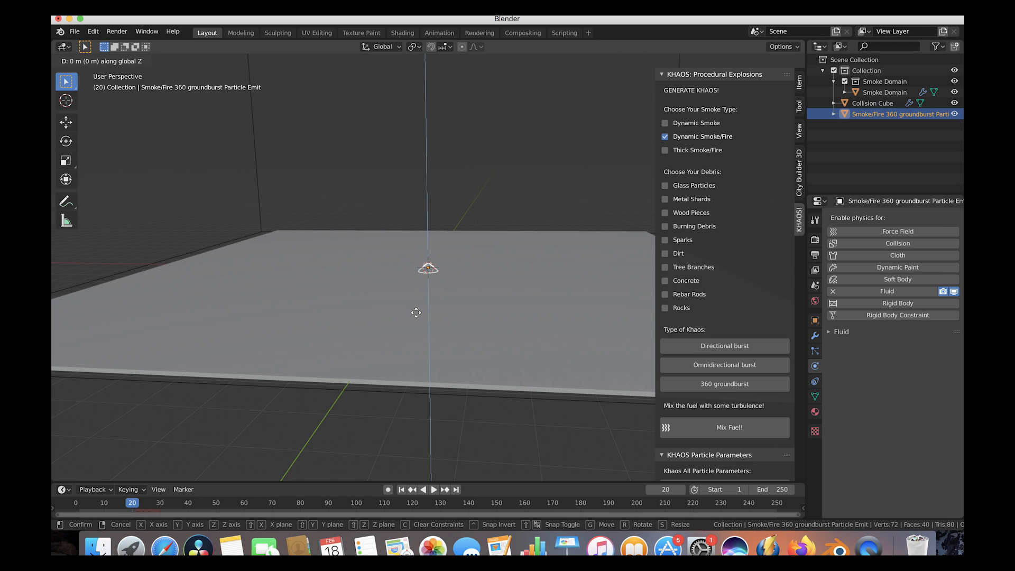
{"action": "left_click", "coordinate": [450, 233]}
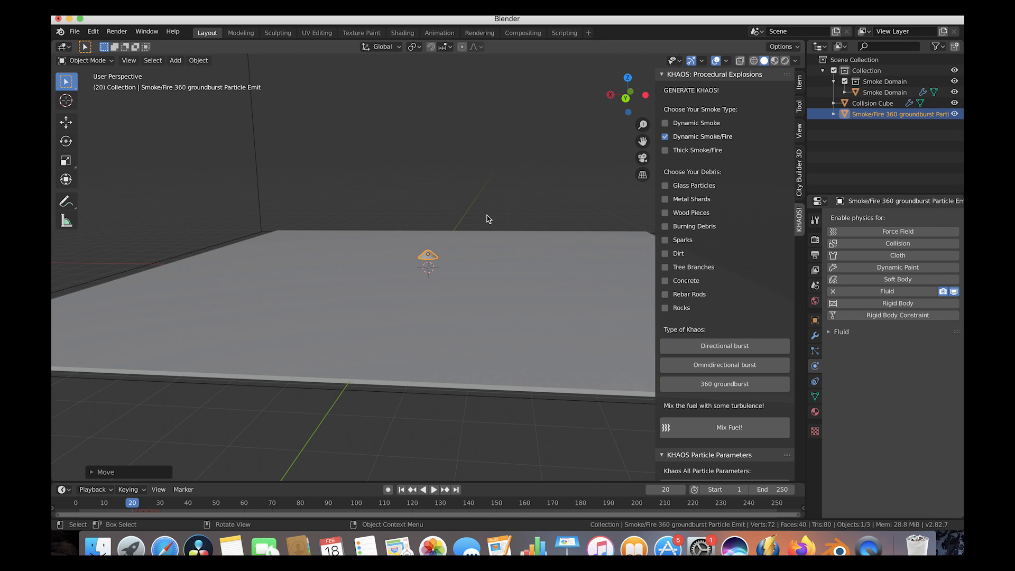
Stretch the smoke/fire emitter along Z into a tall cone and play the animation to preview the particle burst
{"action": "key", "text": "s"}
{"action": "key", "text": "z"}
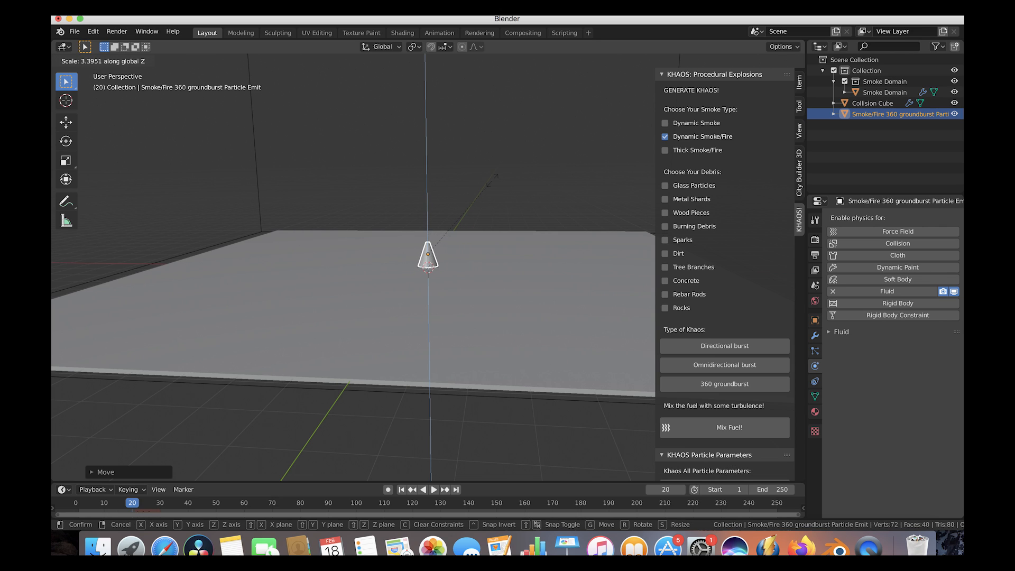
{"action": "left_click", "coordinate": [518, 152]}
{"action": "key", "text": "space"}
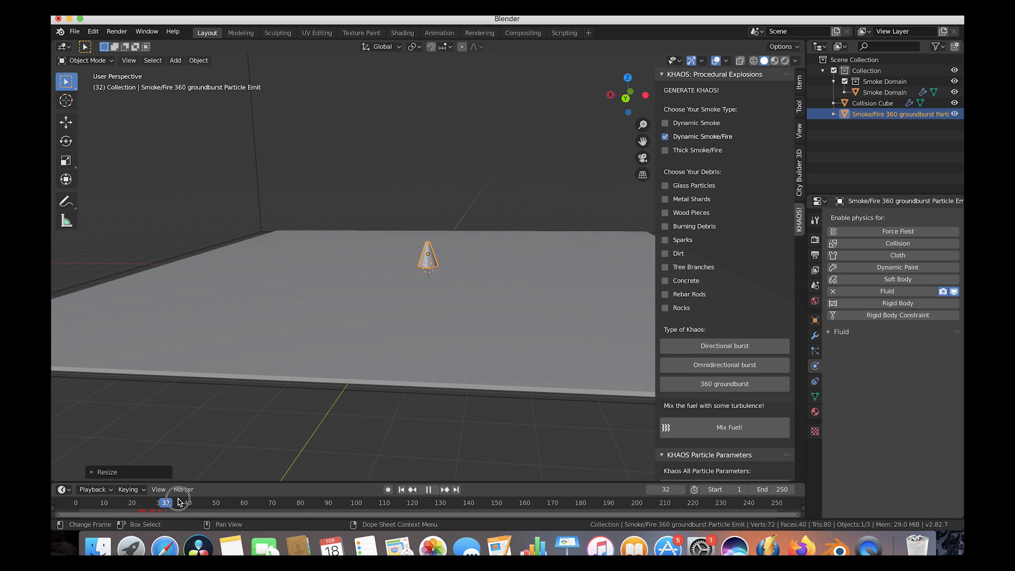
{"action": "left_click_drag", "start_coordinate": [161, 504], "coordinate": [129, 503]}
{"action": "key", "text": "space"}
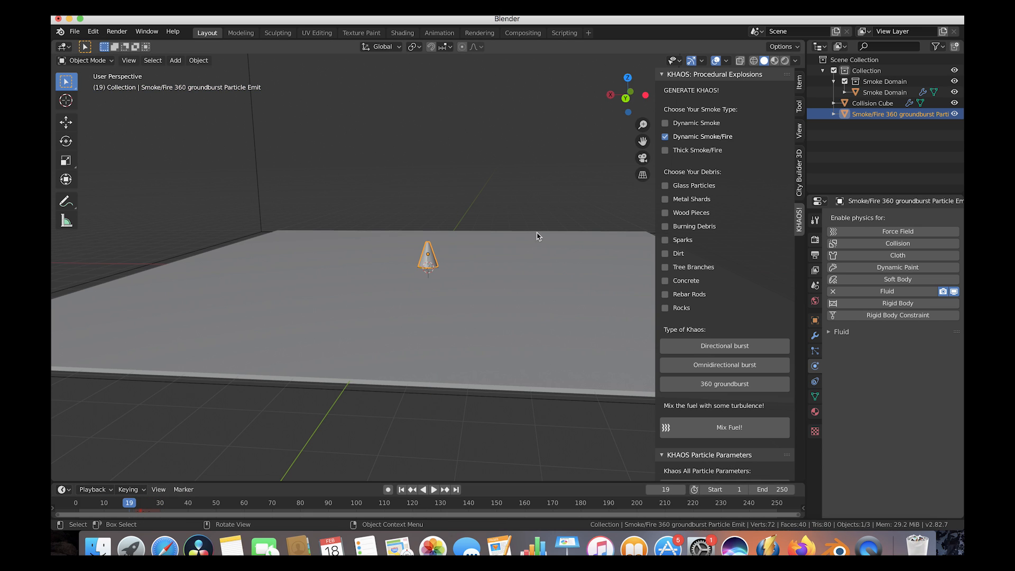
Flatten the smoke/fire emitter along Z into a thin disc and scrub the timeline to preview its particle spread
{"action": "key", "text": "s"}
{"action": "key", "text": "z"}
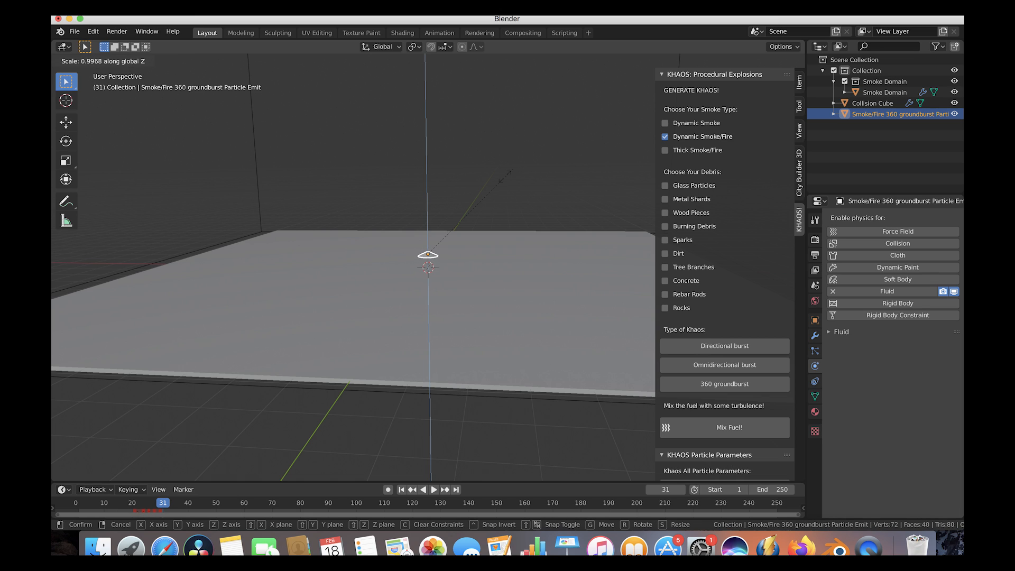
{"action": "left_click", "coordinate": [451, 218]}
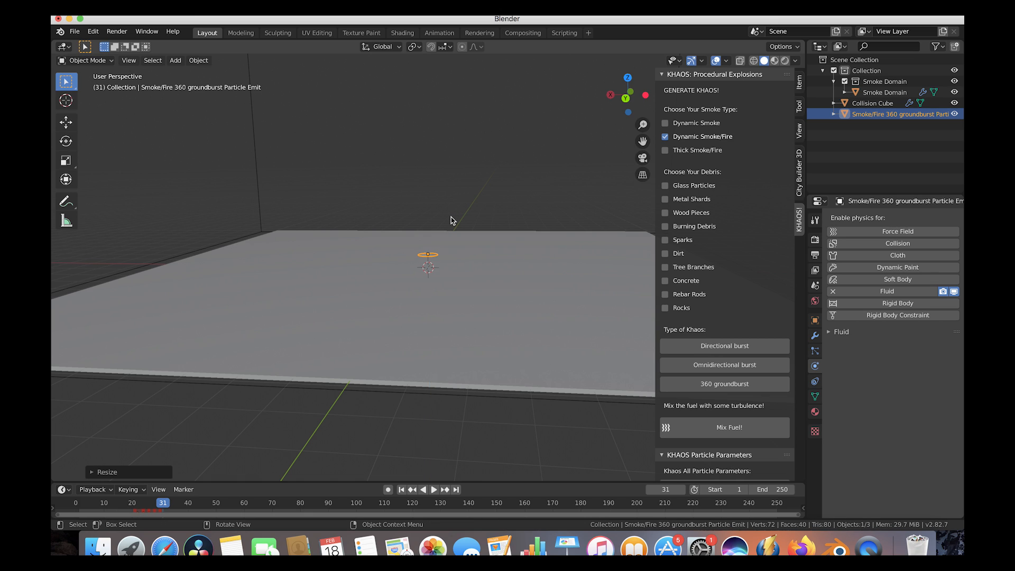
{"action": "left_click_drag", "start_coordinate": [96, 505], "coordinate": [138, 505]}
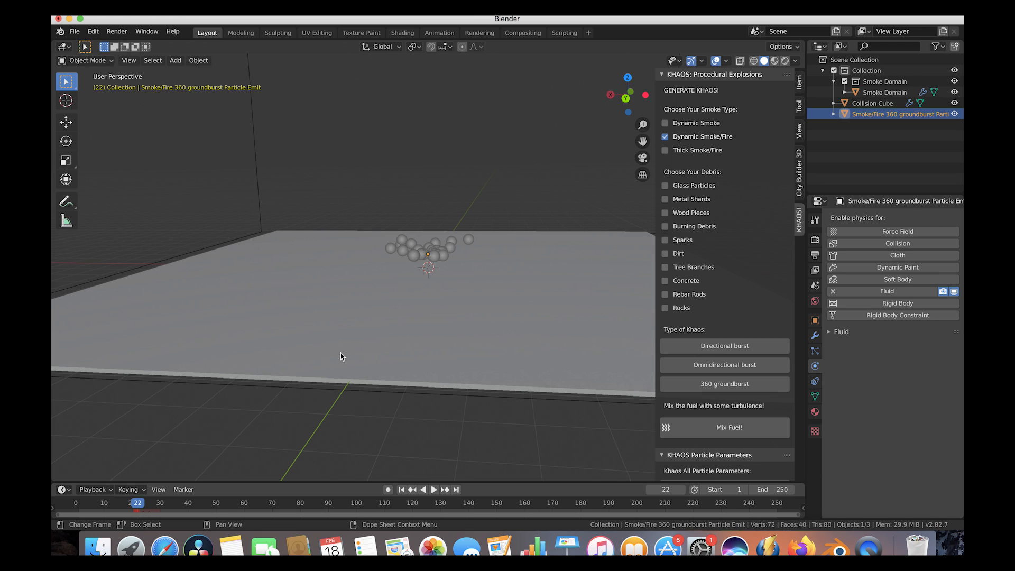
{"action": "left_click_drag", "start_coordinate": [125, 505], "coordinate": [160, 504]}
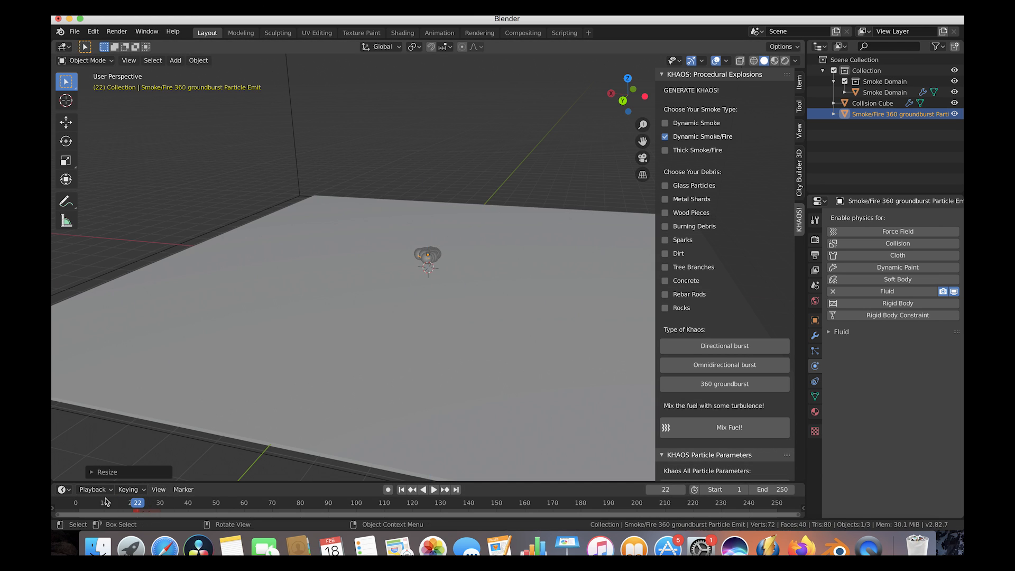
{"action": "left_click_drag", "start_coordinate": [136, 504], "coordinate": [160, 504]}
{"action": "scroll", "coordinate": [369, 270], "scroll_direction": "down", "scroll_amount": 5}
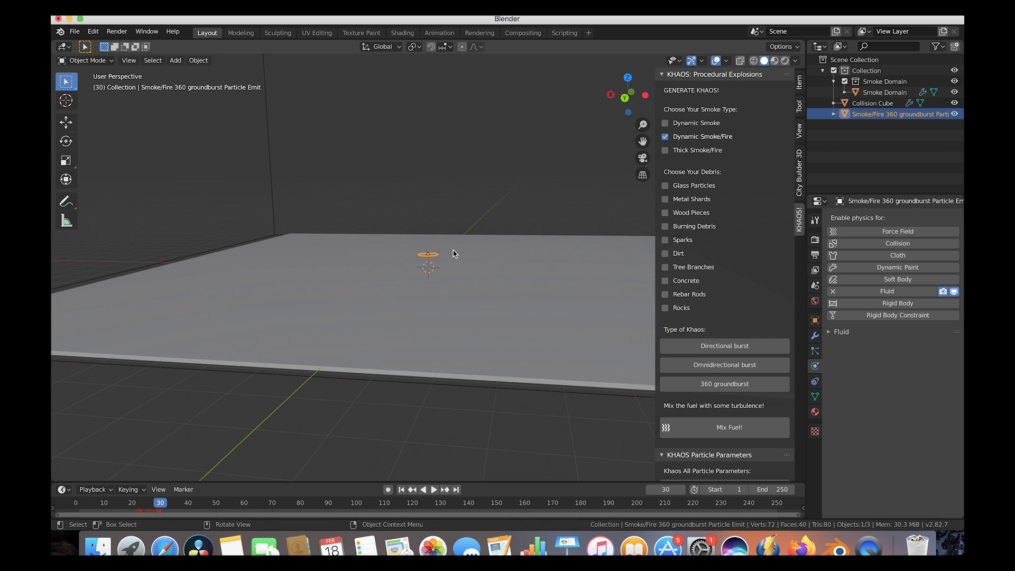
{"action": "scroll", "coordinate": [454, 254], "scroll_direction": "down", "scroll_amount": 3}
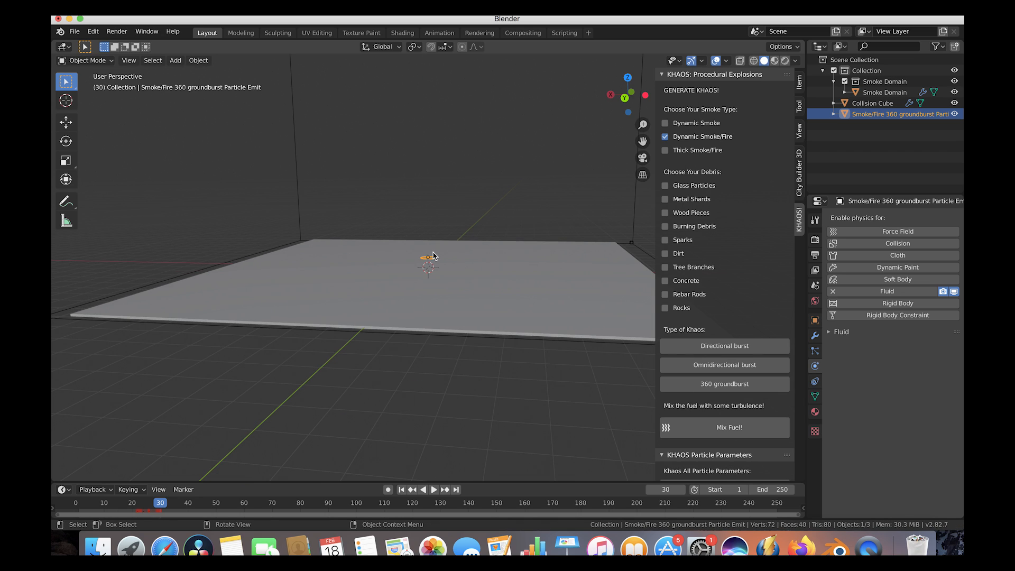
Scale the flattened smoke/fire emitter back up along Z into a cone
{"action": "key", "text": "s"}
{"action": "key", "text": "z"}
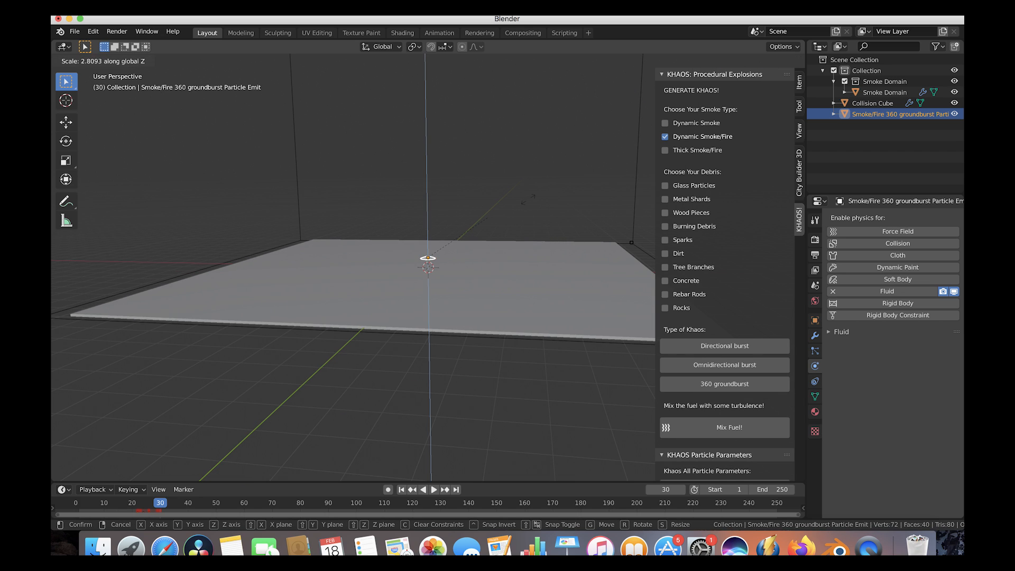
{"action": "left_click", "coordinate": [508, 246]}
Fine-tune the cone emitter's height above the ground slab along Z and scrub to frame 26 to check the burst
{"action": "scroll", "coordinate": [508, 247], "scroll_direction": "up", "scroll_amount": 5}
{"action": "key", "text": "g"}
{"action": "key", "text": "z"}
{"action": "left_click", "coordinate": [503, 235]}
{"action": "middle_click_drag", "start_coordinate": [502, 235], "coordinate": [490, 237]}
{"action": "key", "text": "g"}
{"action": "key", "text": "z"}
{"action": "left_click", "coordinate": [490, 233]}
{"action": "key", "text": "g"}
{"action": "key", "text": "z"}
{"action": "left_click", "coordinate": [492, 236]}
{"action": "left_click_drag", "start_coordinate": [102, 505], "coordinate": [149, 502]}
{"action": "middle_click_drag", "start_coordinate": [403, 309], "coordinate": [419, 264]}
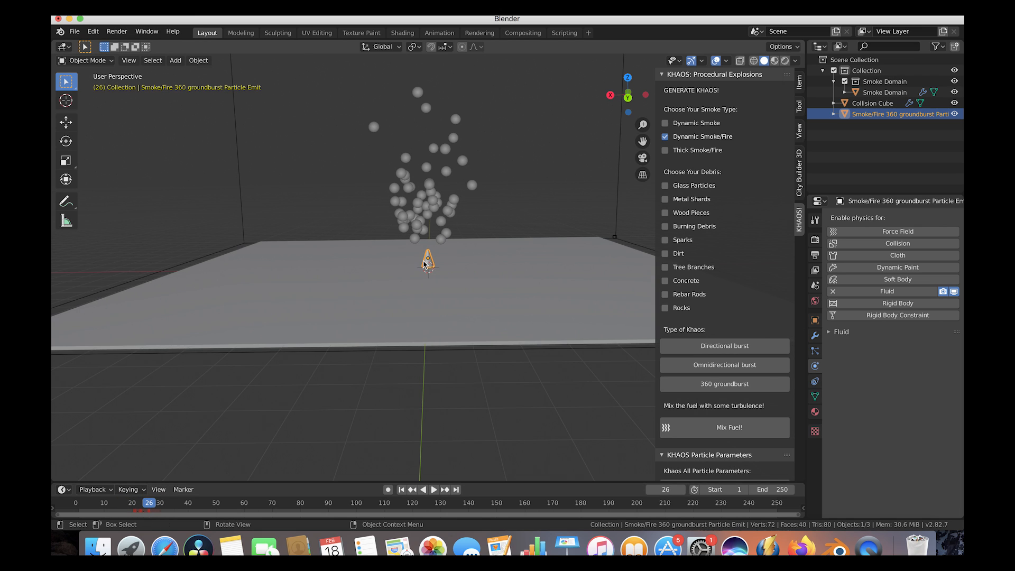
Set the smoke/fire emitter's particle Number to 2000 and Lifetime to 5, and scrub through the burst up to frame 30
{"action": "left_click", "coordinate": [815, 351]}
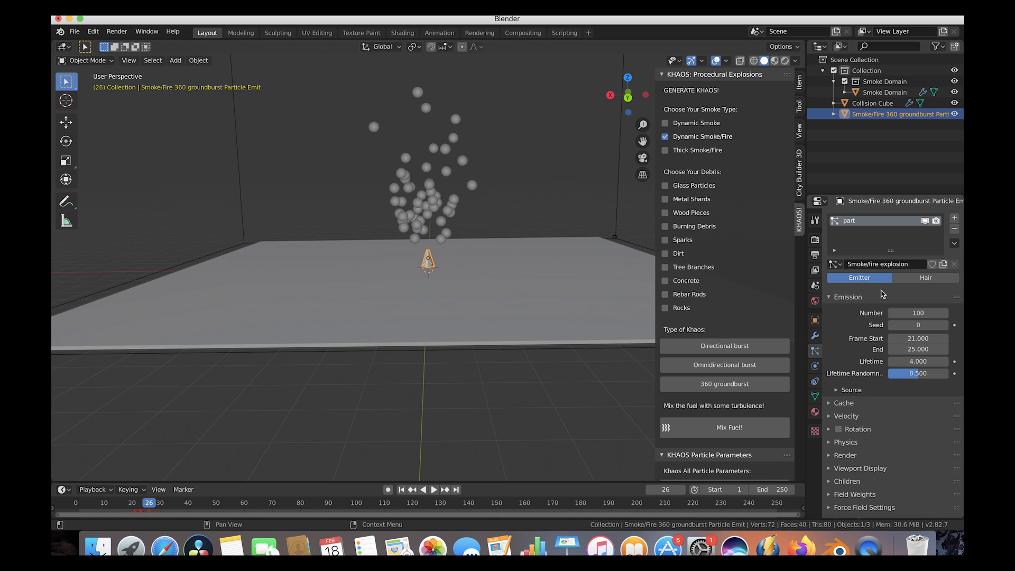
{"action": "left_click", "coordinate": [918, 313]}
{"action": "type", "text": "2000"}
{"action": "key", "text": "Return"}
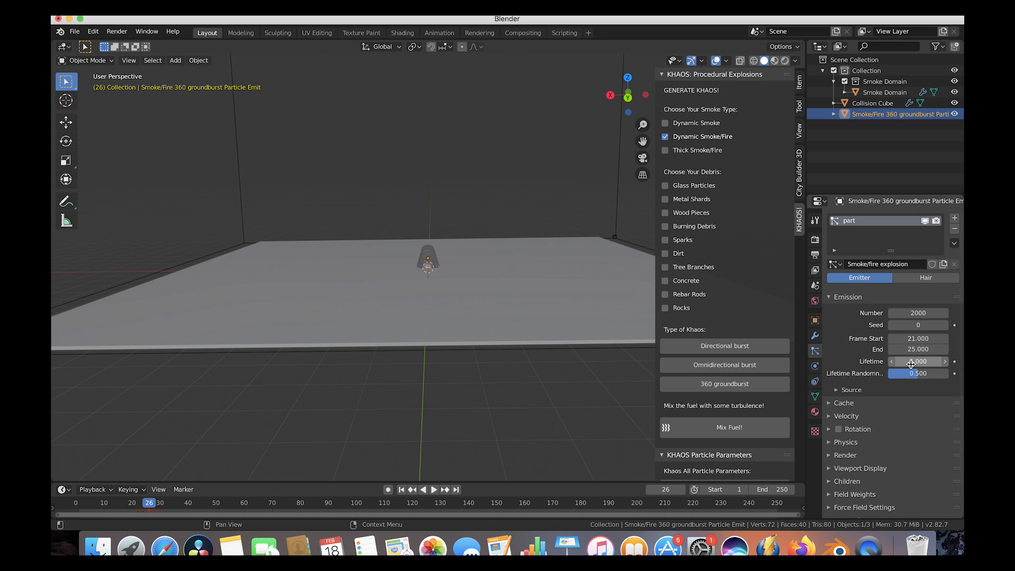
{"action": "left_click_drag", "start_coordinate": [85, 503], "coordinate": [151, 505]}
{"action": "scroll", "coordinate": [365, 268], "scroll_direction": "down", "scroll_amount": 3}
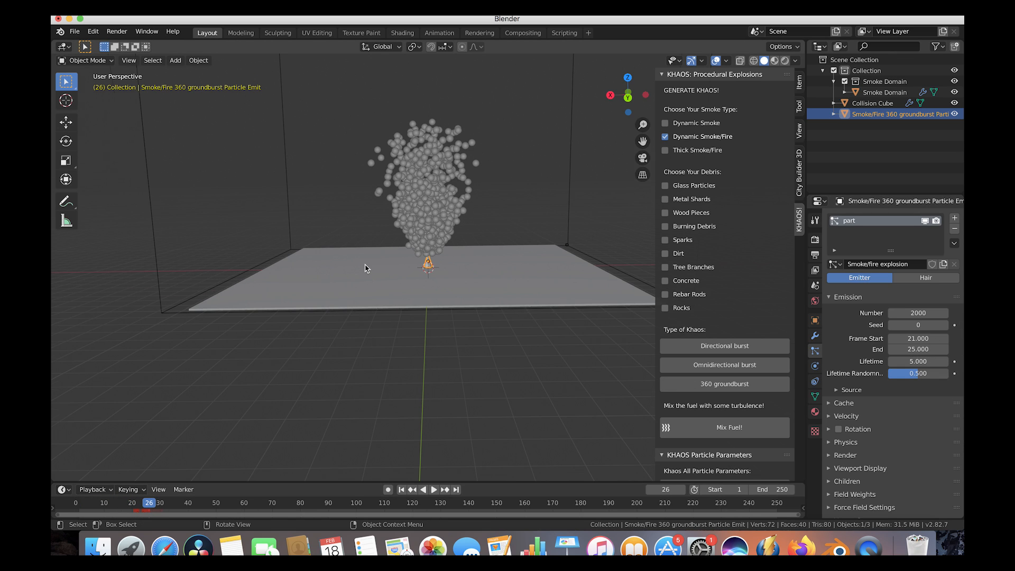
{"action": "scroll", "coordinate": [365, 269], "scroll_direction": "right", "scroll_amount": 5}
{"action": "left_click_drag", "start_coordinate": [141, 500], "coordinate": [161, 498]}
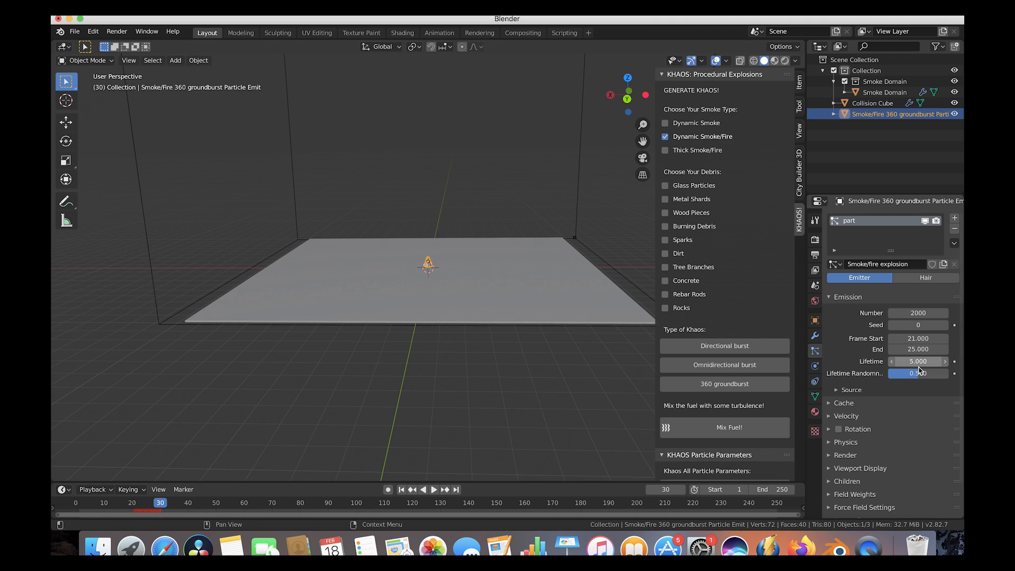
Set the smoke/fire particles' Lifetime Randomness to 1.0 and scrub the timeline to frame 31 to preview the burst
{"action": "left_click_drag", "start_coordinate": [913, 375], "coordinate": [947, 374]}
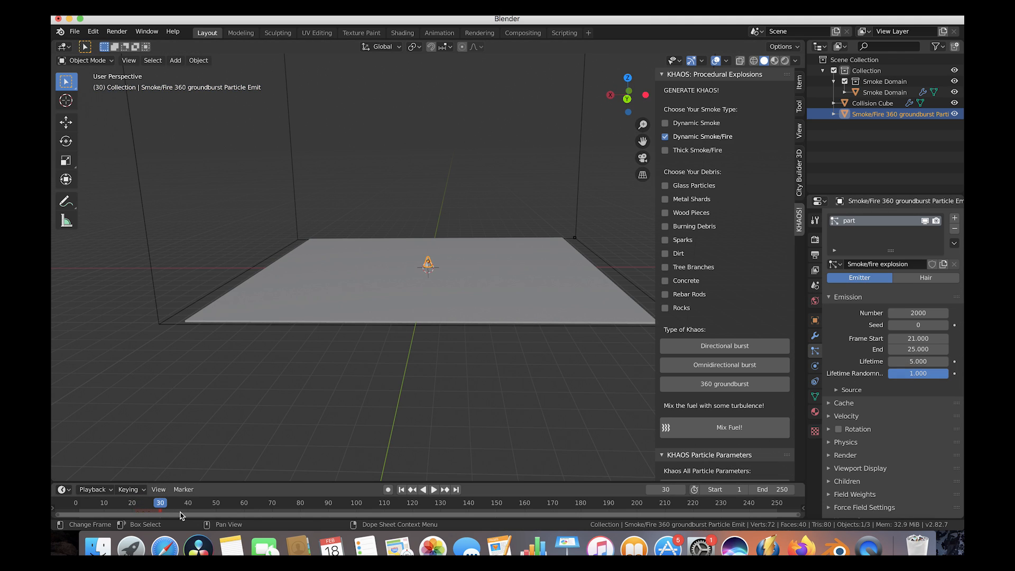
{"action": "left_click_drag", "start_coordinate": [99, 509], "coordinate": [163, 504]}
{"action": "middle_click_drag", "start_coordinate": [412, 239], "coordinate": [414, 237]}
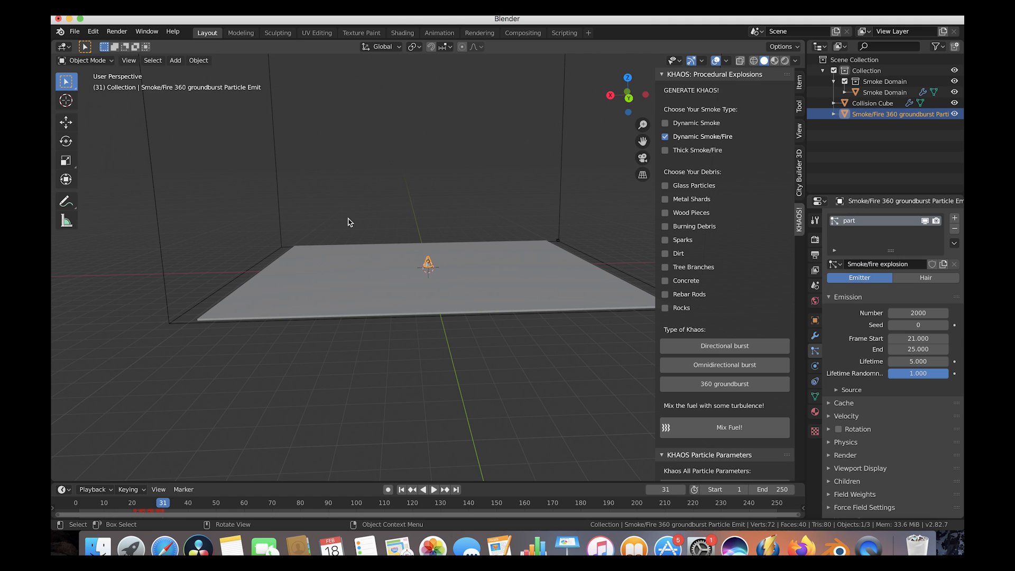
{"action": "middle_click_drag", "start_coordinate": [401, 236], "coordinate": [403, 237]}
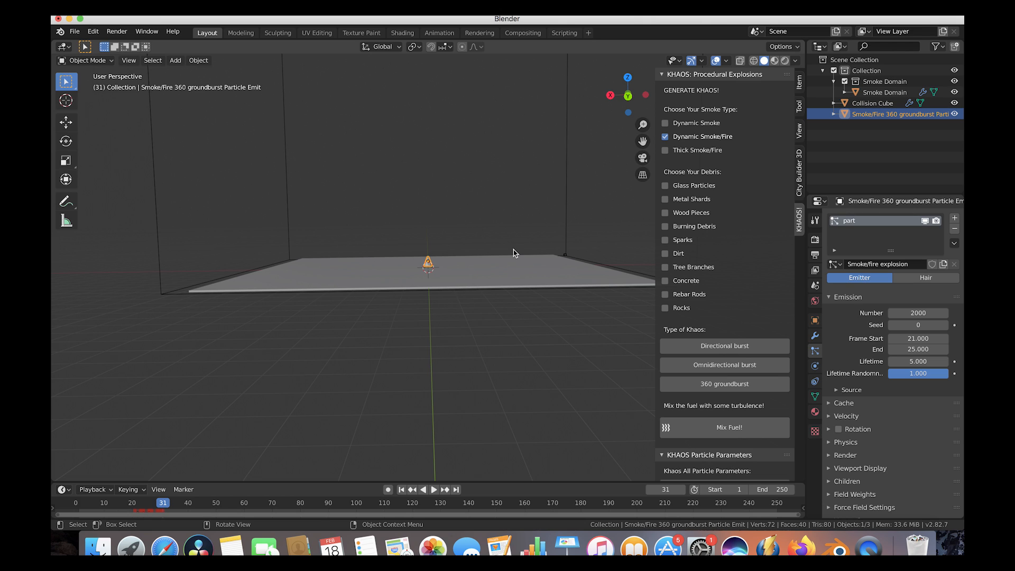
{"action": "middle_click_drag", "start_coordinate": [436, 277], "coordinate": [433, 277]}
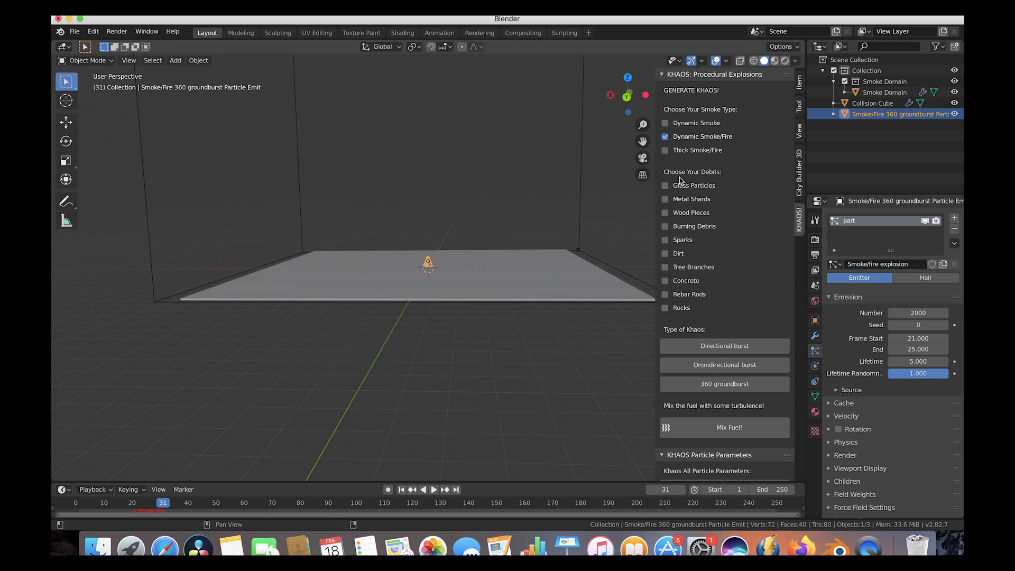
Switch the smoke type to Dynamic Smoke only and generate a second 360 groundburst emitter at frame 20
{"action": "left_click", "coordinate": [666, 139]}
{"action": "left_click", "coordinate": [666, 124]}
{"action": "left_click", "coordinate": [115, 504]}
{"action": "key", "text": "space"}
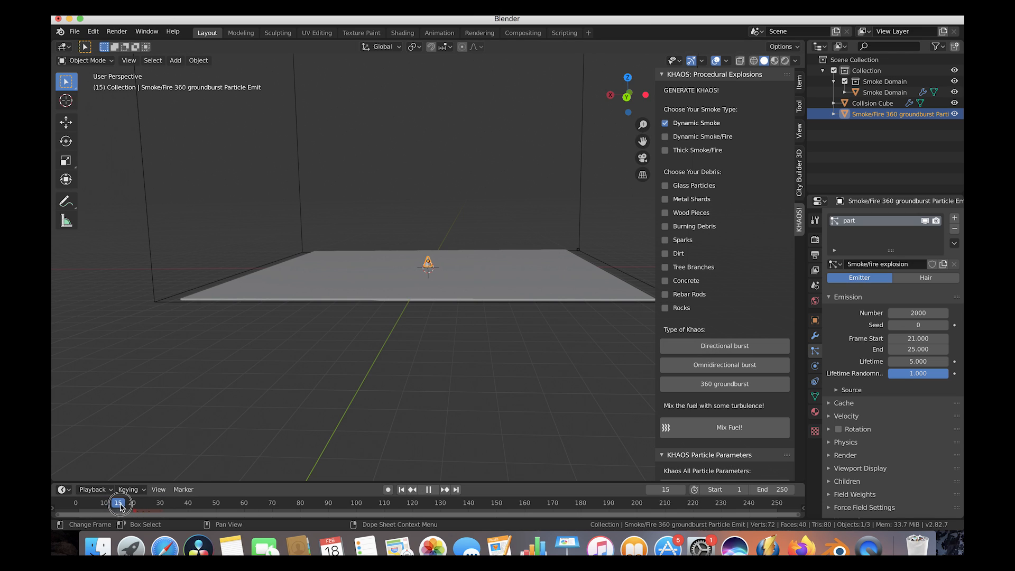
{"action": "key", "text": "space"}
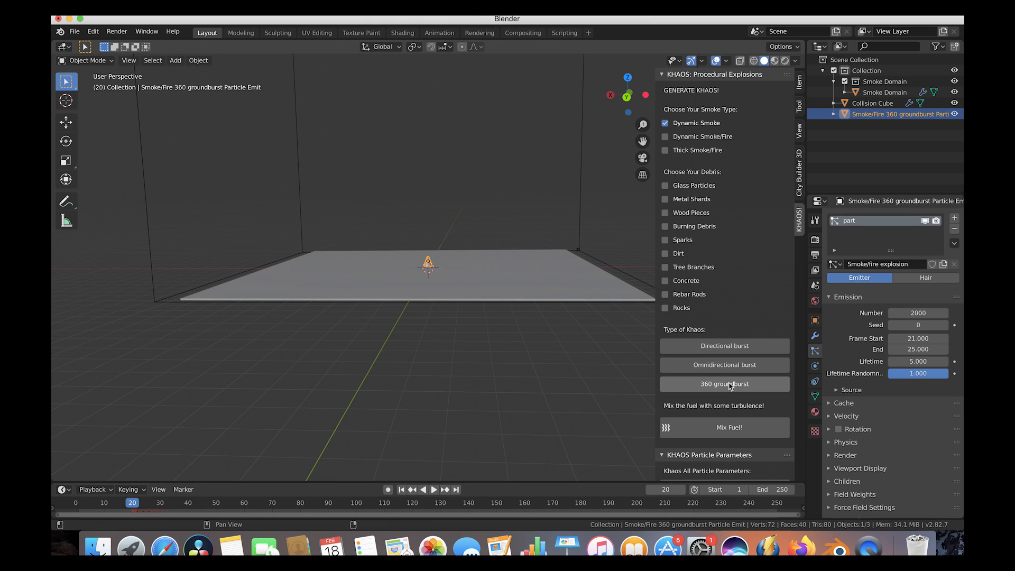
{"action": "left_click", "coordinate": [730, 385]}
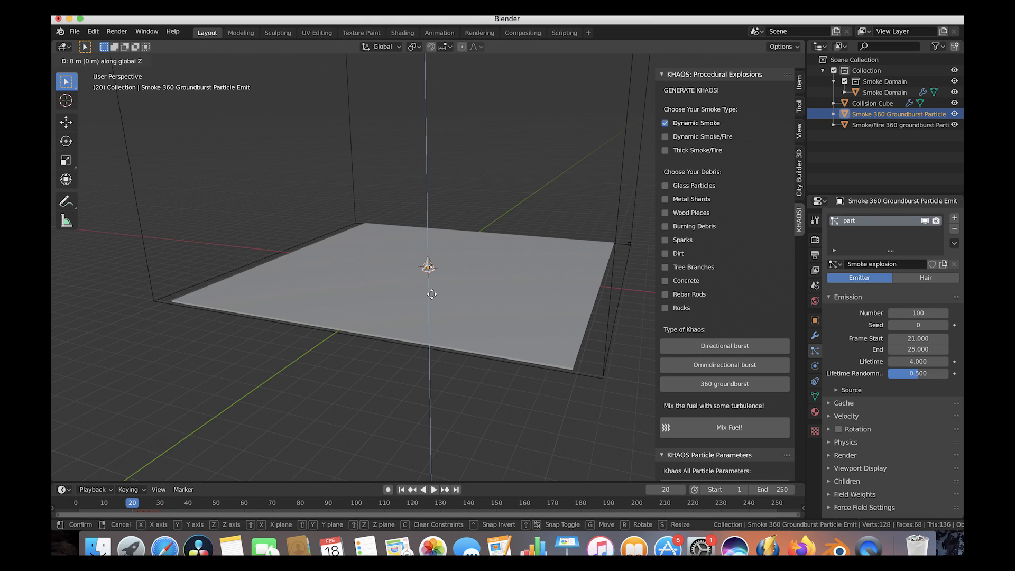
Place the Smoke 360 Groundburst emitter above the existing cone along Z and flatten it by scaling along Z
{"action": "left_click", "coordinate": [442, 266]}
{"action": "scroll", "coordinate": [442, 267], "scroll_direction": "down", "scroll_amount": 5}
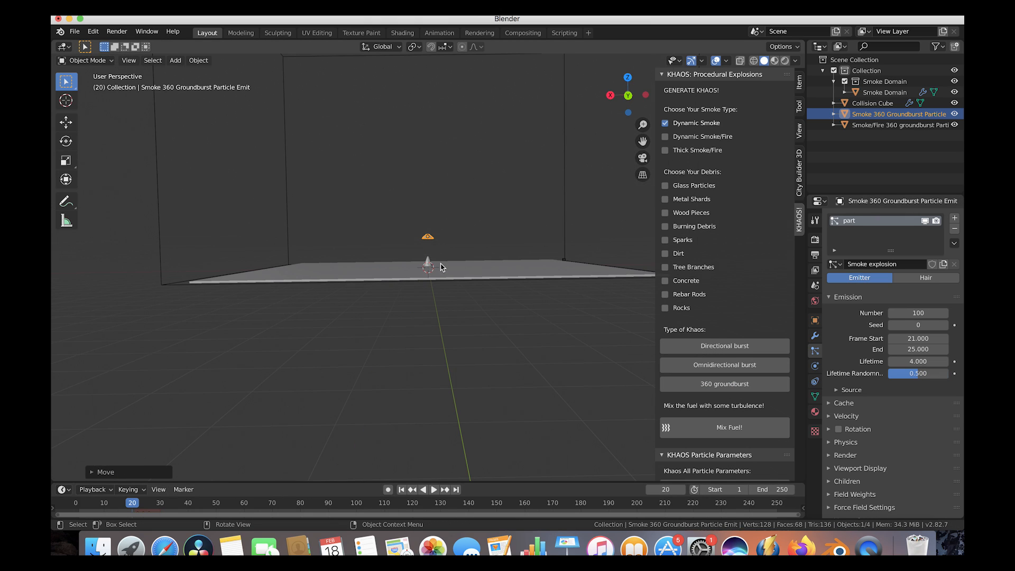
{"action": "key", "text": "s"}
{"action": "key", "text": "z"}
{"action": "left_click", "coordinate": [455, 227]}
{"action": "scroll", "coordinate": [455, 228], "scroll_direction": "up", "scroll_amount": 5}
{"action": "key", "text": "s"}
{"action": "key", "text": "z"}
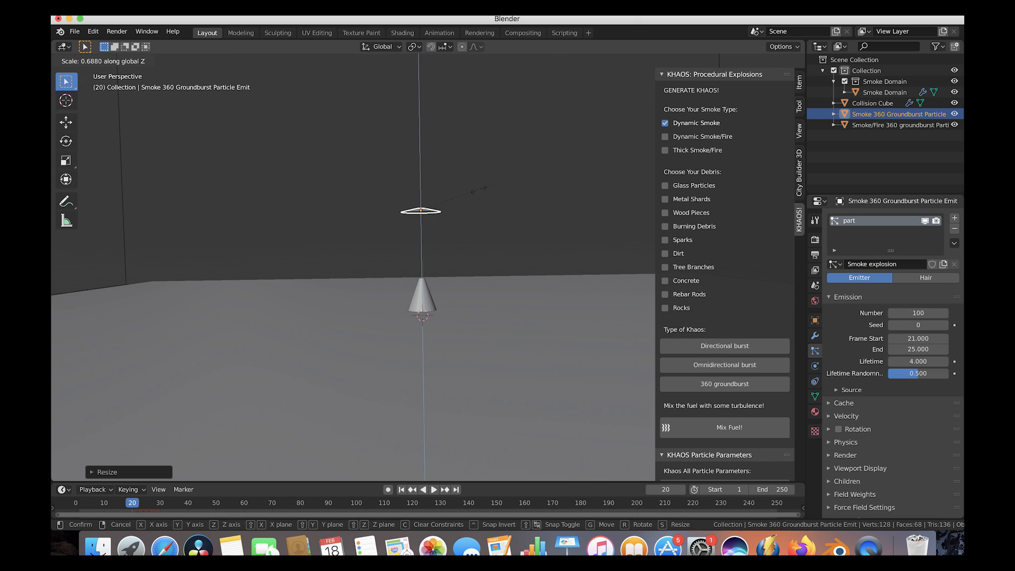
{"action": "left_click", "coordinate": [485, 186]}
Lower the flattened smoke emitter about 1.66 m along Z around the cone's base and preview the burst at frame 27
{"action": "key", "text": "g"}
{"action": "key", "text": "z"}
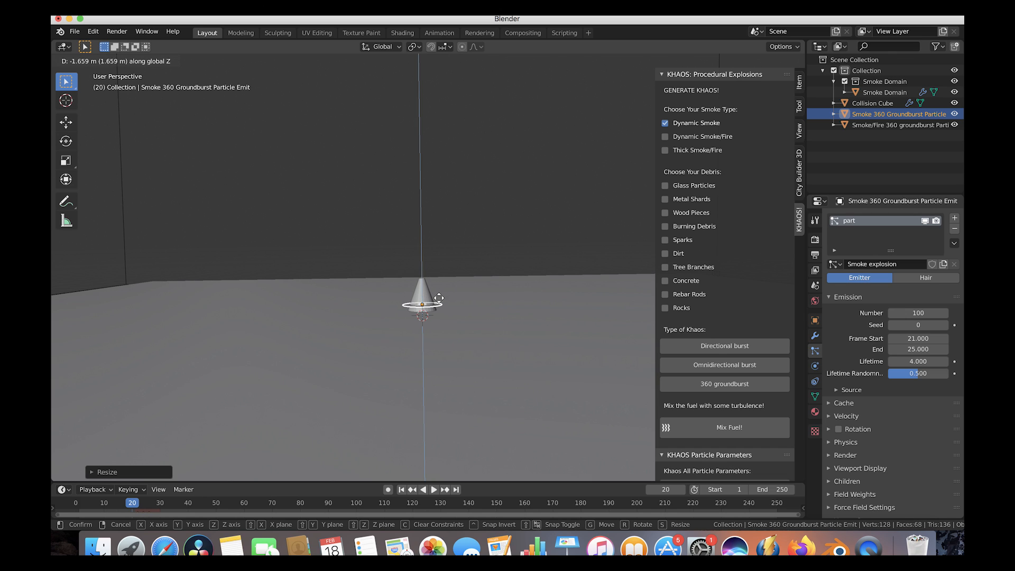
{"action": "left_click", "coordinate": [440, 302]}
{"action": "key", "text": "space"}
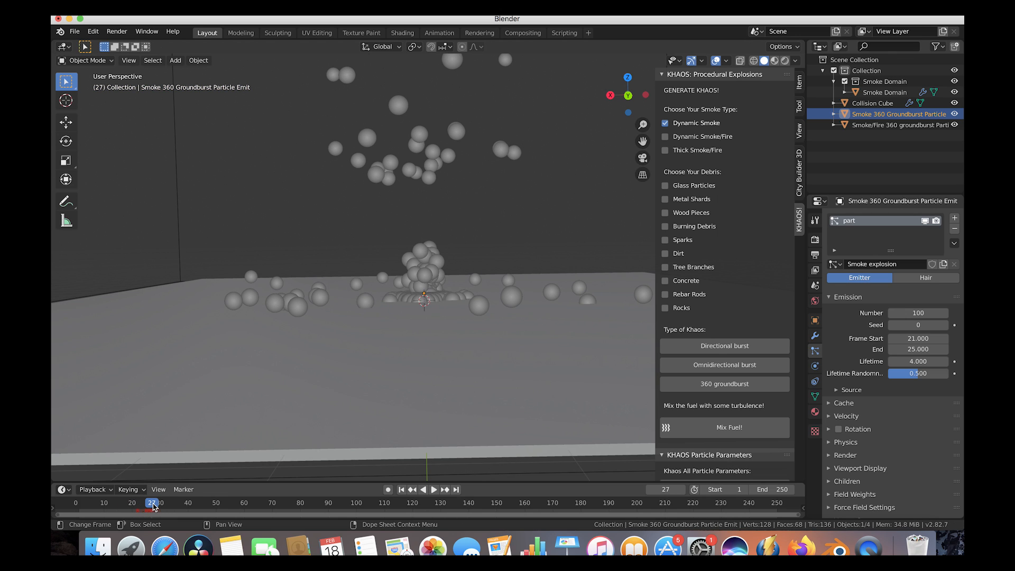
{"action": "scroll", "coordinate": [478, 253], "scroll_direction": "down", "scroll_amount": 3}
{"action": "scroll", "coordinate": [478, 252], "scroll_direction": "right", "scroll_amount": 3}
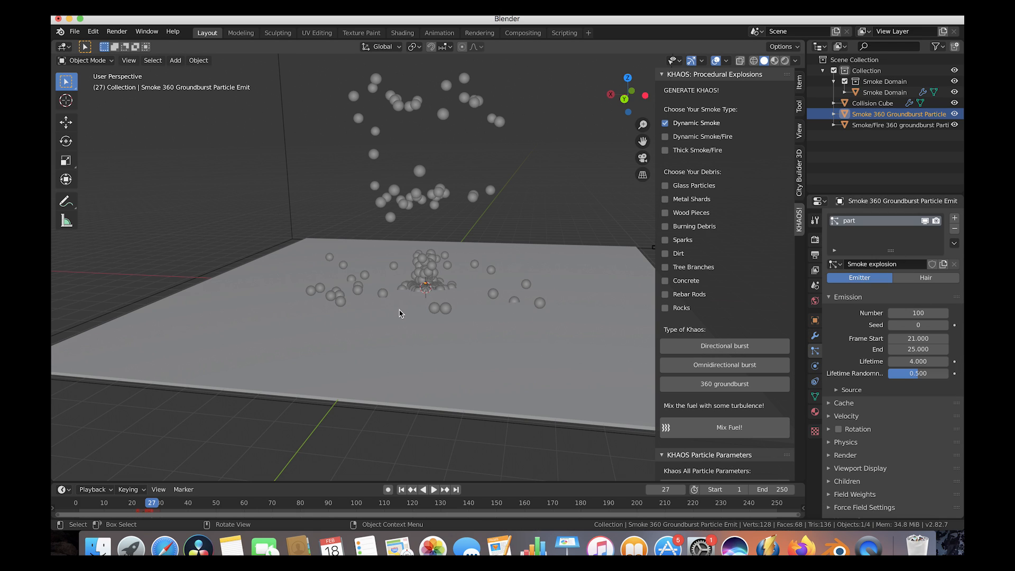
Set the smoke emitter's particle Number to 780 and scrub to frame 26 to check the burst
{"action": "left_click", "coordinate": [908, 313]}
{"action": "type", "text": "780"}
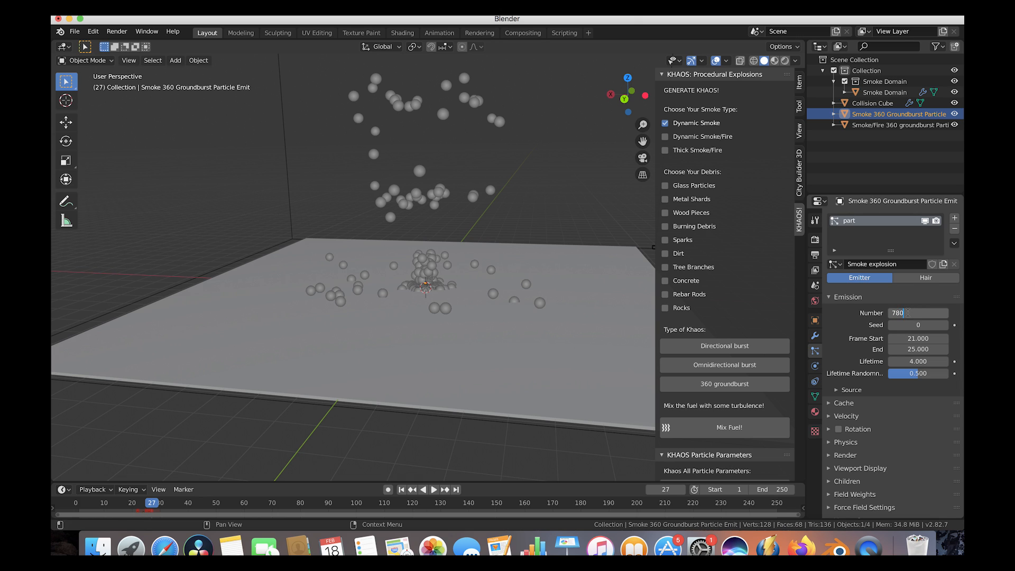
{"action": "key", "text": "Return"}
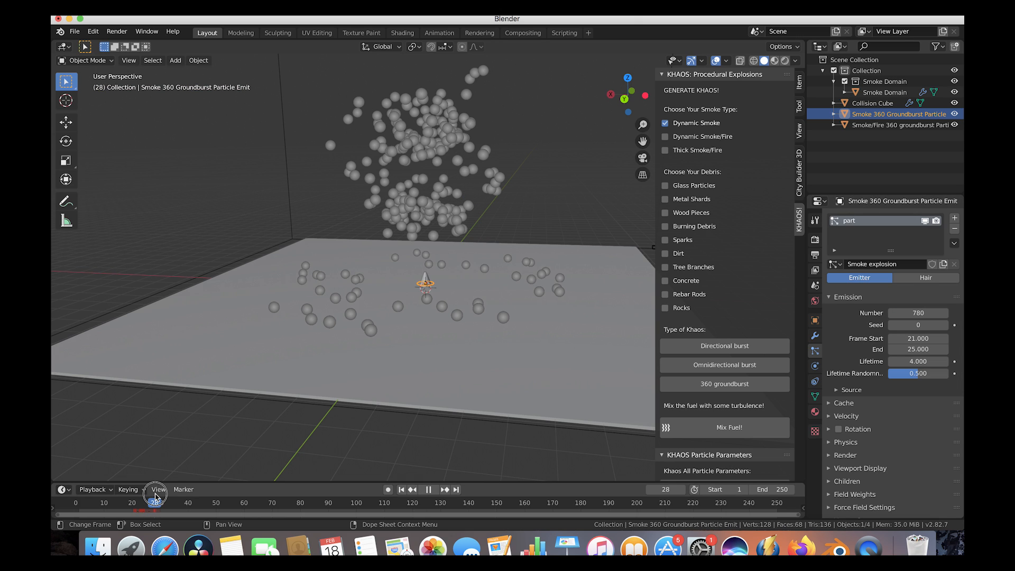
{"action": "left_click_drag", "start_coordinate": [158, 492], "coordinate": [150, 492]}
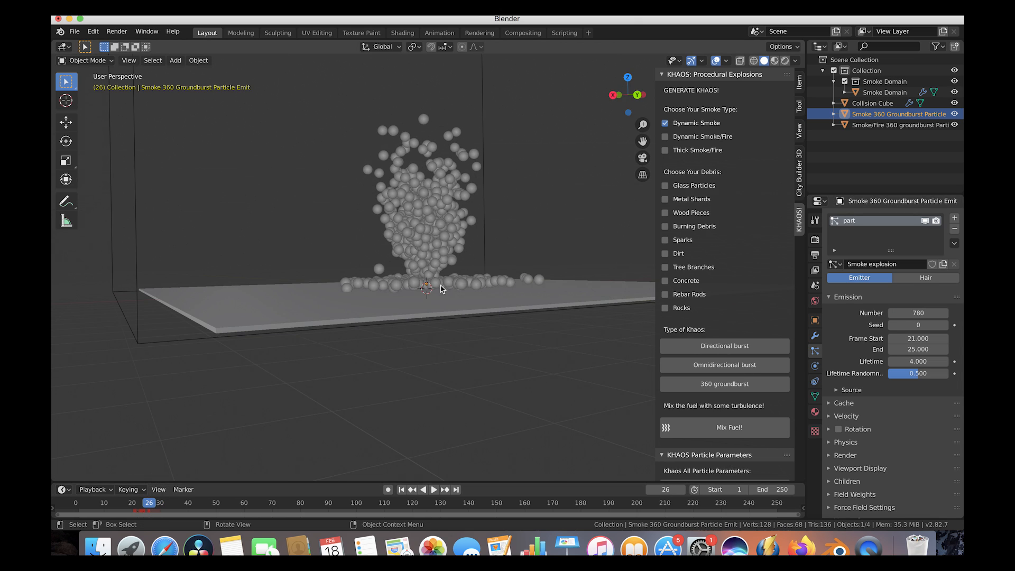
{"action": "scroll", "coordinate": [442, 289], "scroll_direction": "right", "scroll_amount": 5}
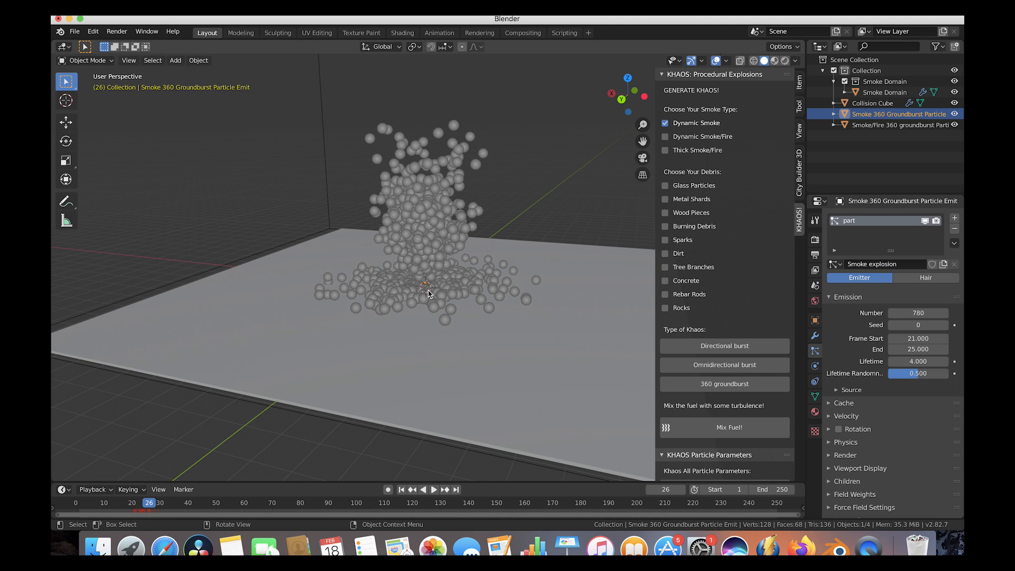
Set the smoke emitter's emission End to 24 and replay the burst, returning to frame 26
{"action": "left_click", "coordinate": [920, 350]}
{"action": "type", "text": "24"}
{"action": "key", "text": "Return"}
{"action": "left_click_drag", "start_coordinate": [162, 503], "coordinate": [121, 504]}
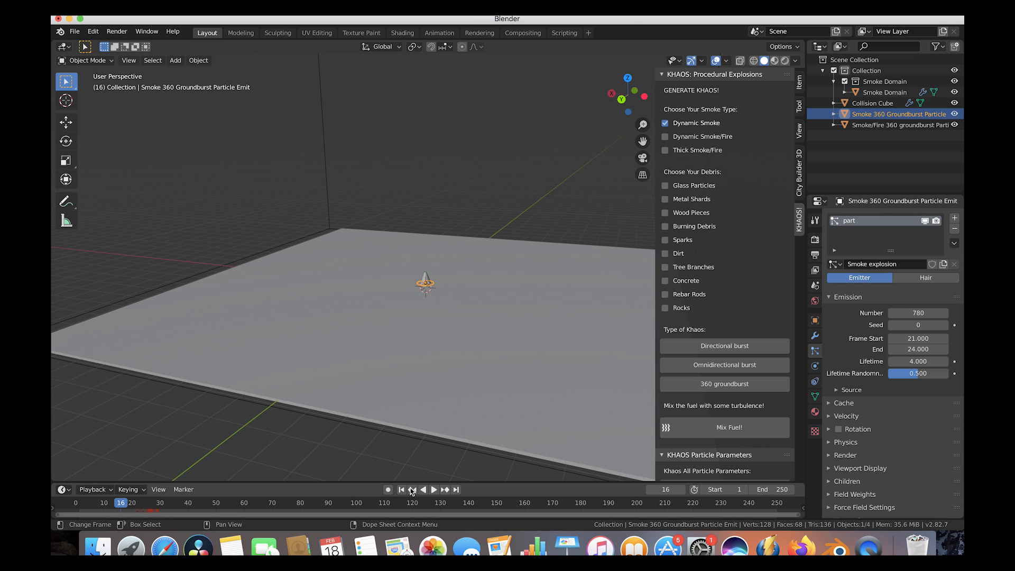
{"action": "left_click", "coordinate": [433, 489]}
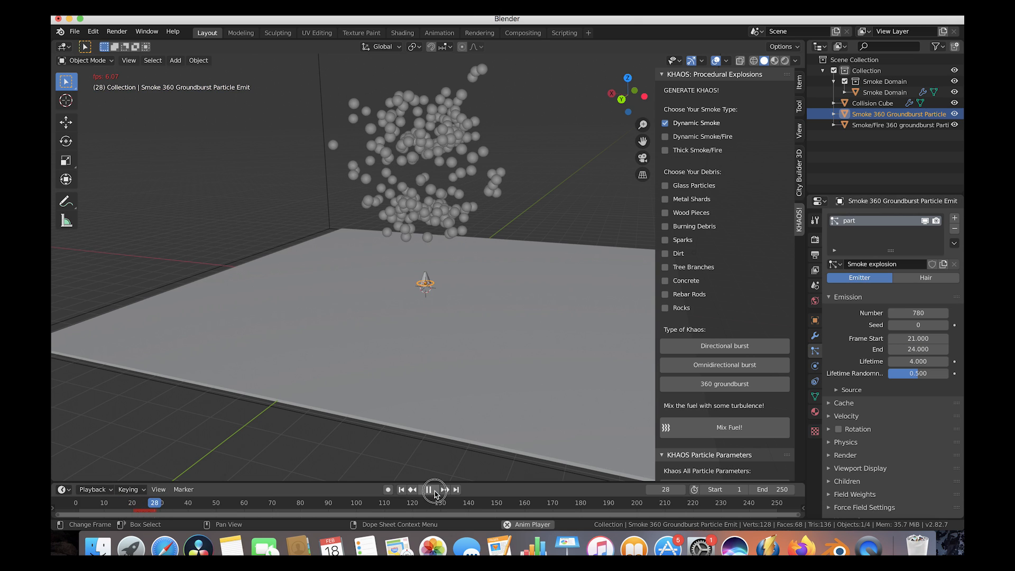
{"action": "left_click", "coordinate": [435, 492]}
{"action": "scroll", "coordinate": [550, 322], "scroll_direction": "down", "scroll_amount": 4}
{"action": "scroll", "coordinate": [485, 238], "scroll_direction": "left", "scroll_amount": 3}
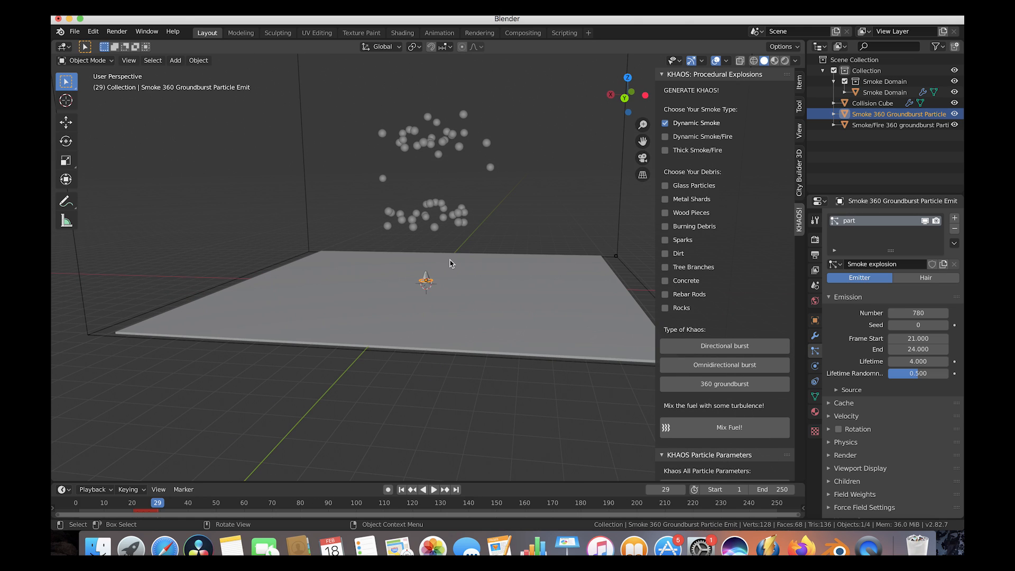
{"action": "left_click_drag", "start_coordinate": [107, 504], "coordinate": [150, 506]}
{"action": "scroll", "coordinate": [441, 301], "scroll_direction": "down", "scroll_amount": 3}
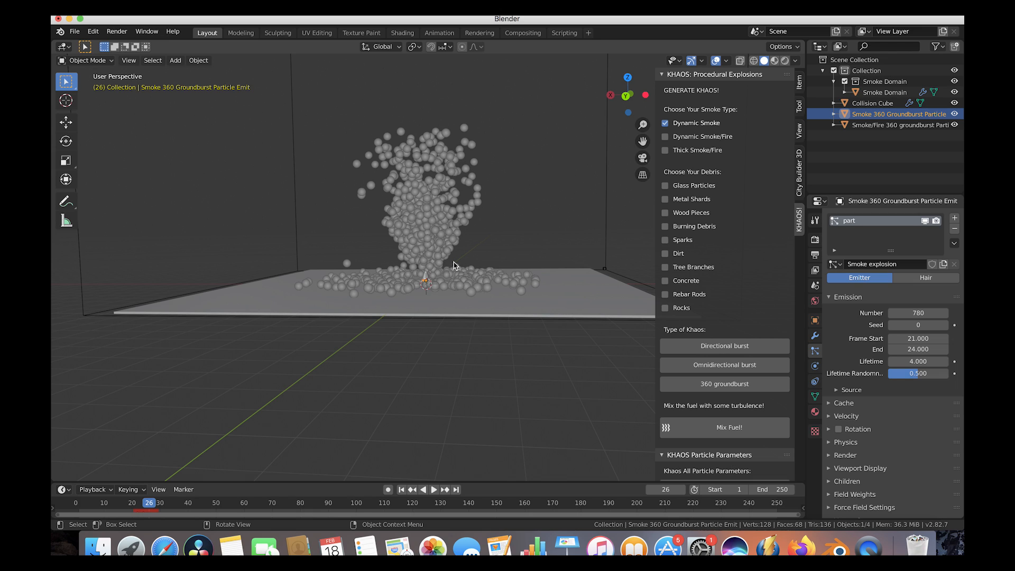
{"action": "middle_click_drag", "start_coordinate": [427, 276], "coordinate": [414, 288]}
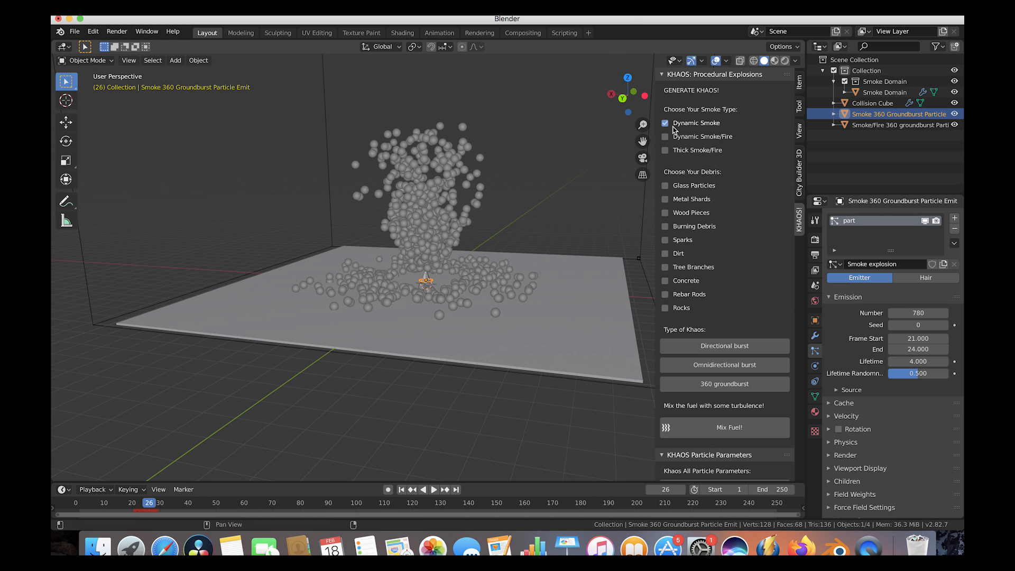
Switch the smoke type to Dynamic Smoke/Fire only and generate another 360 groundburst emitter at frame 20
{"action": "left_click", "coordinate": [666, 125]}
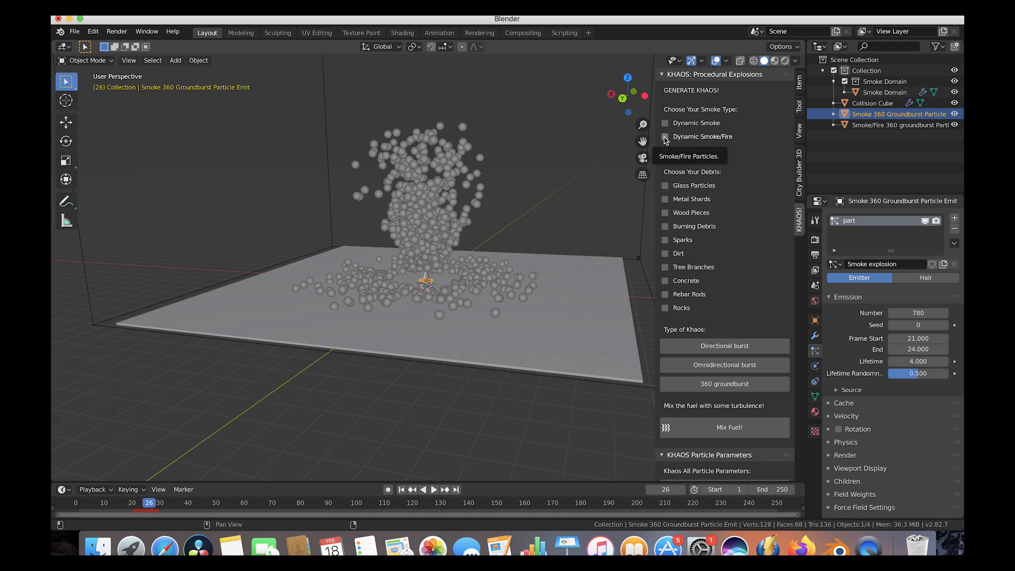
{"action": "left_click", "coordinate": [665, 139]}
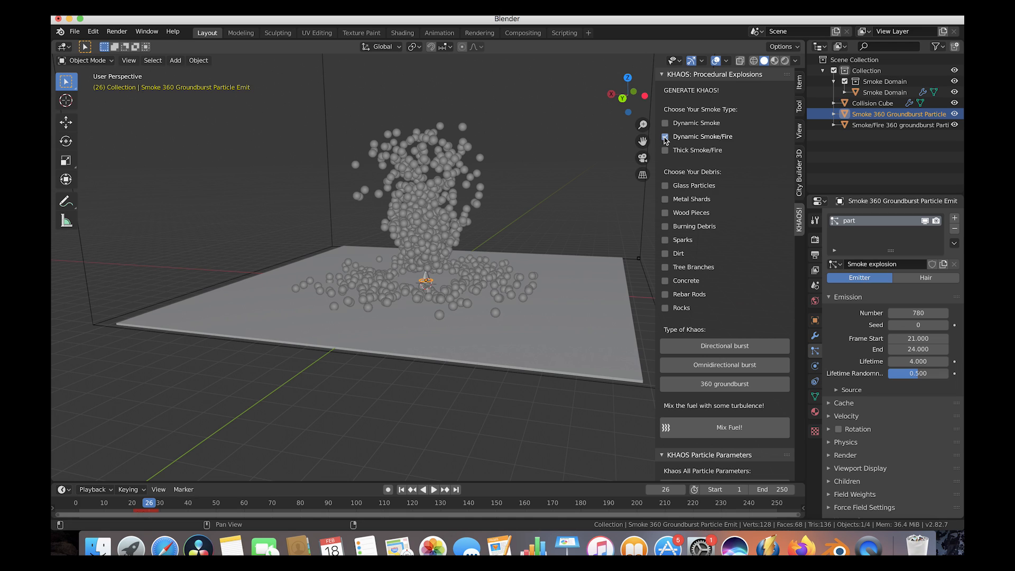
{"action": "left_click", "coordinate": [129, 505]}
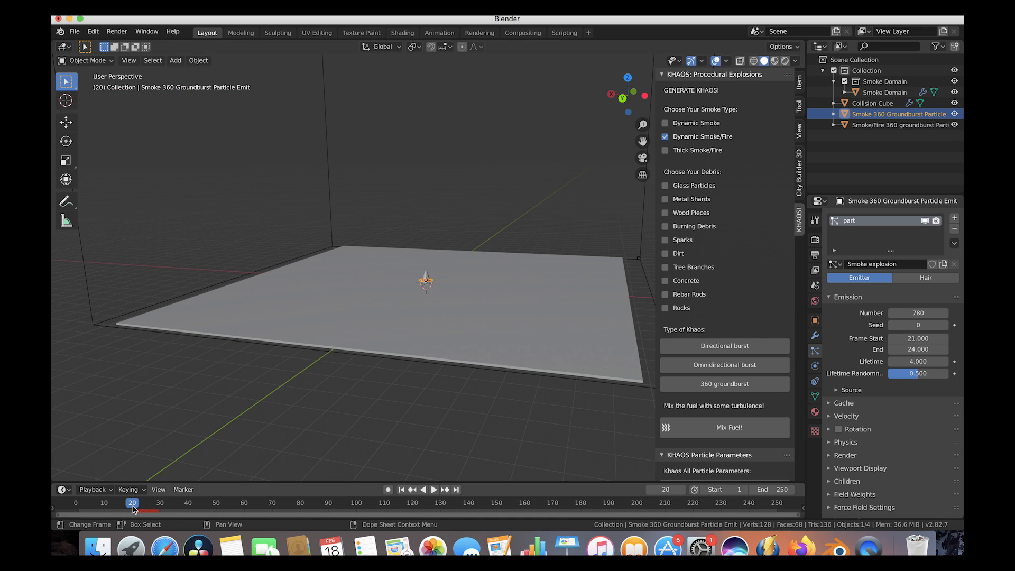
{"action": "left_click", "coordinate": [718, 386]}
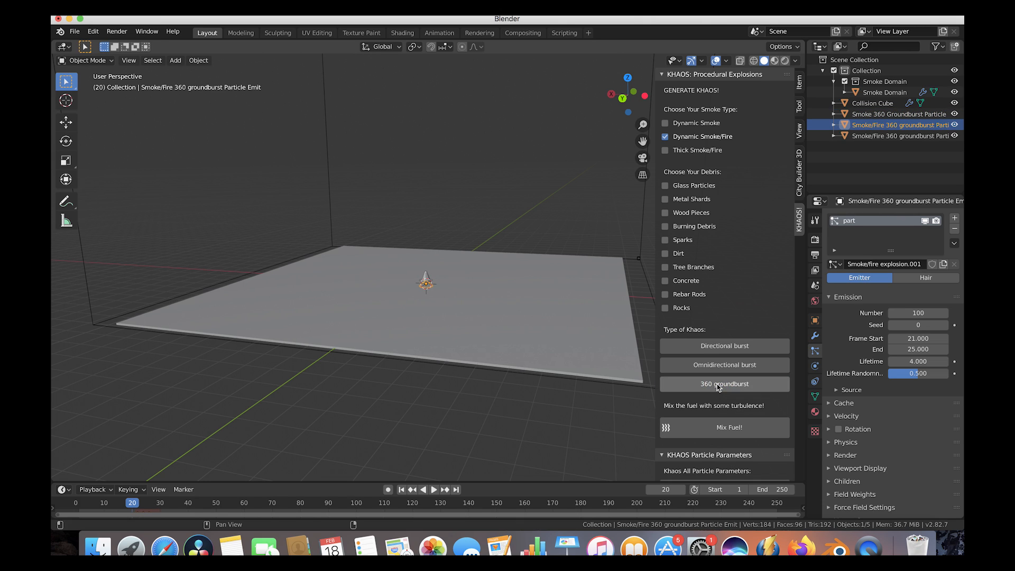
Raise the new smoke/fire emitter about 0.29 m along Z and flatten it by scaling along Z
{"action": "scroll", "coordinate": [385, 219], "scroll_direction": "up", "scroll_amount": 4}
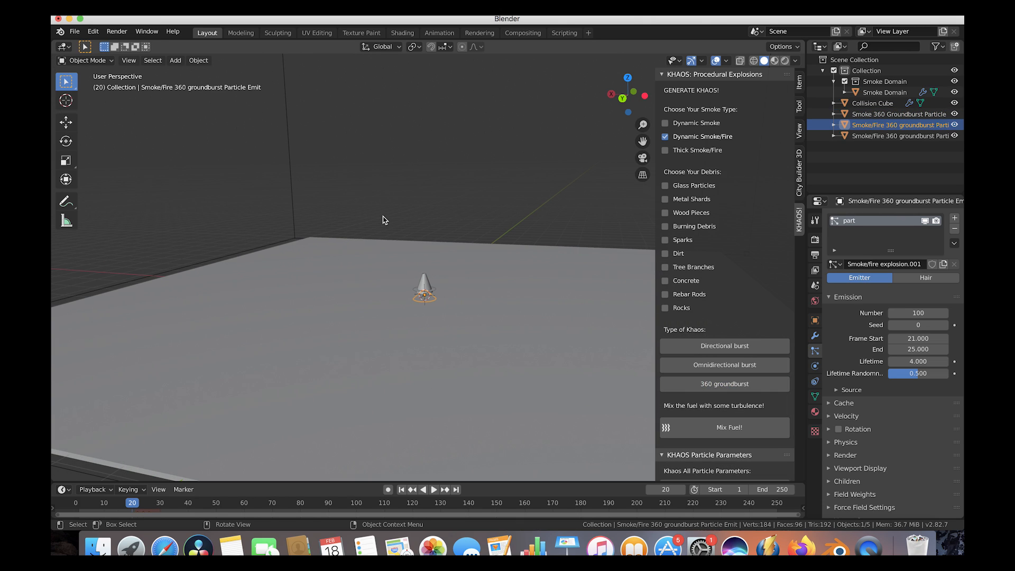
{"action": "scroll", "coordinate": [385, 220], "scroll_direction": "up", "scroll_amount": 4}
{"action": "middle_click_drag", "start_coordinate": [444, 357], "coordinate": [445, 345]}
{"action": "key", "text": "g"}
{"action": "key", "text": "z"}
{"action": "left_click", "coordinate": [445, 345]}
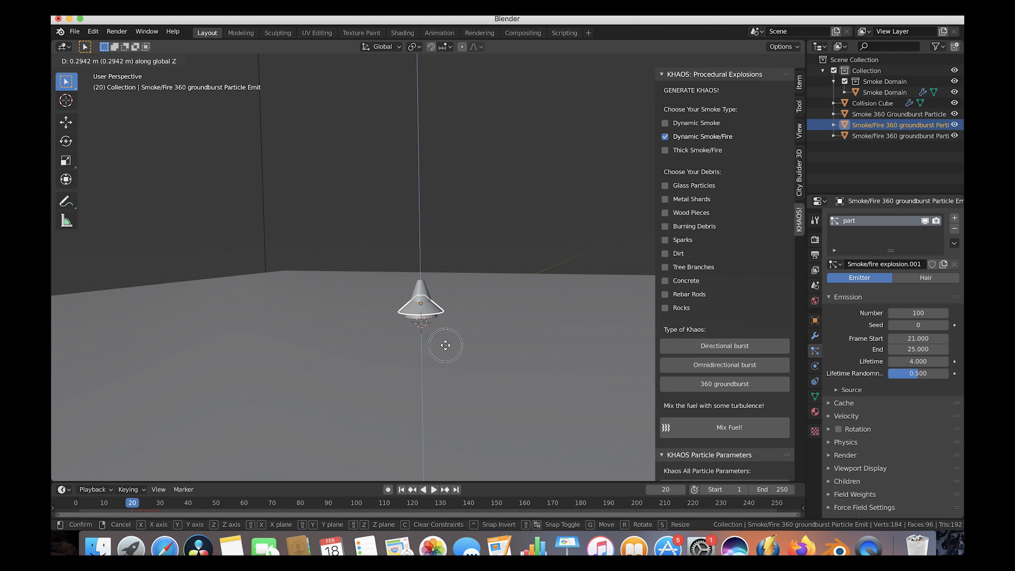
{"action": "key", "text": "s"}
{"action": "key", "text": "z"}
{"action": "left_click", "coordinate": [473, 286]}
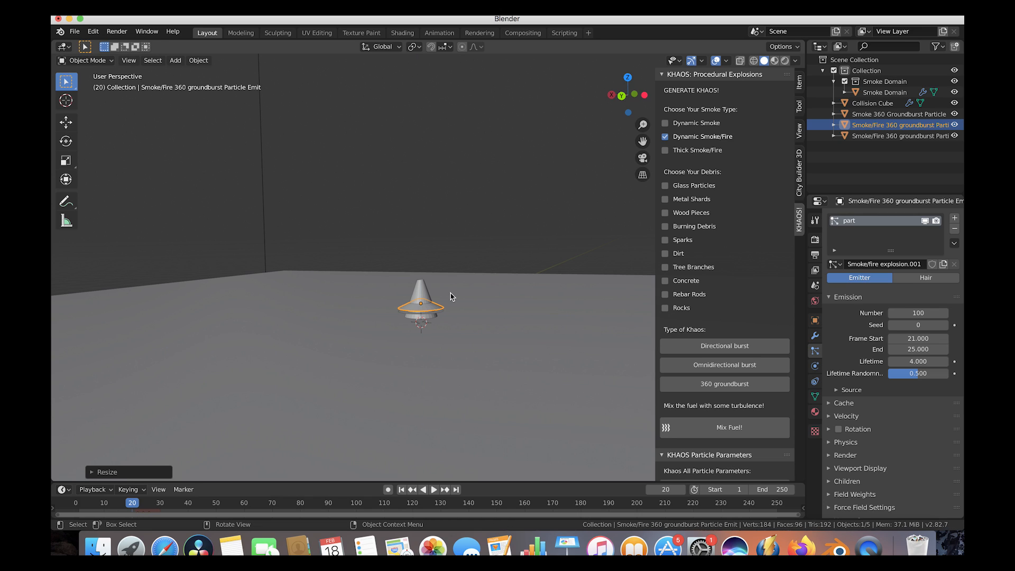
{"action": "scroll", "coordinate": [456, 278], "scroll_direction": "down", "scroll_amount": 2}
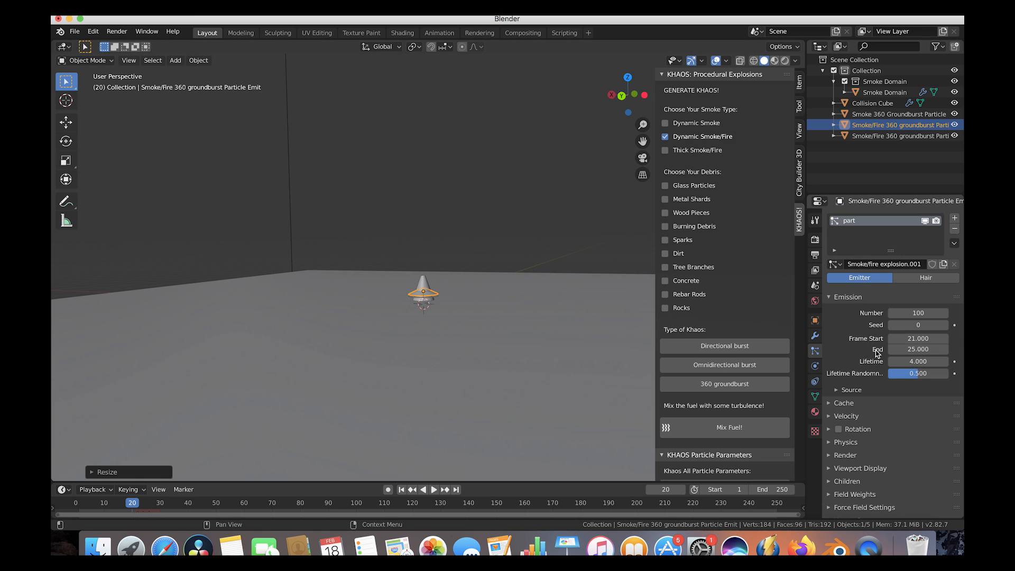
Set the new smoke/fire emitter's particle Lifetime to 2 and scrub the timeline to frame 26
{"action": "left_click", "coordinate": [917, 361]}
{"action": "key", "text": "Return"}
{"action": "left_click", "coordinate": [91, 506]}
{"action": "left_click_drag", "start_coordinate": [91, 506], "coordinate": [150, 508]}
{"action": "scroll", "coordinate": [437, 162], "scroll_direction": "down", "scroll_amount": 3}
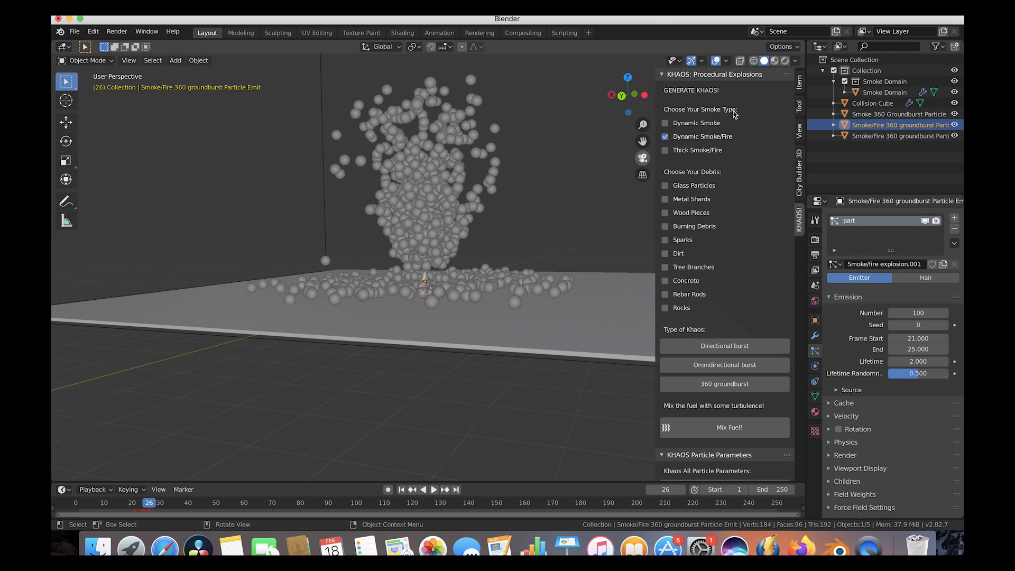
Hide the other two groundburst emitters and scrub to frame 25 to inspect the new smoke/fire burst alone
{"action": "left_click", "coordinate": [955, 114]}
{"action": "left_click", "coordinate": [954, 136]}
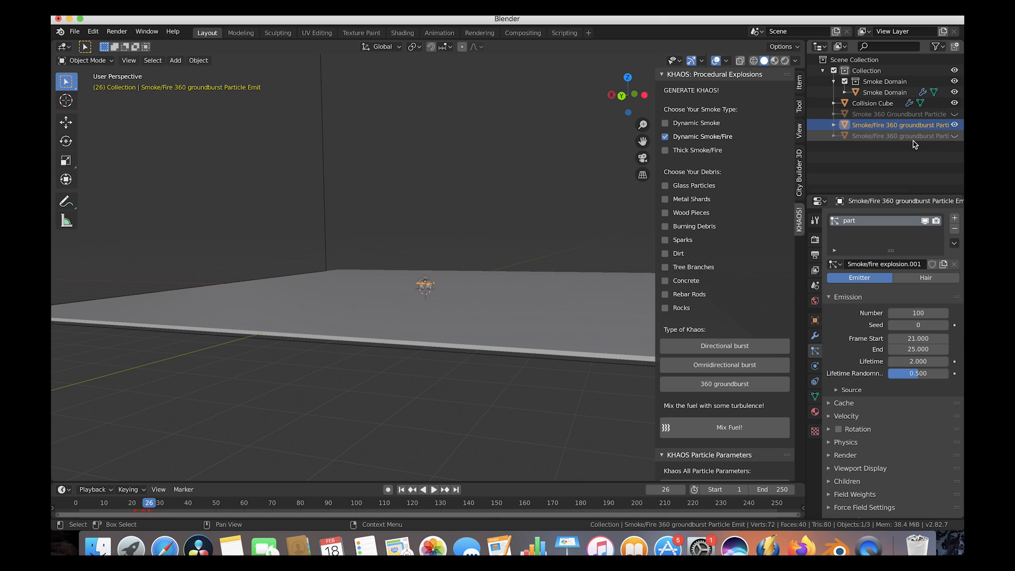
{"action": "left_click_drag", "start_coordinate": [103, 505], "coordinate": [147, 503]}
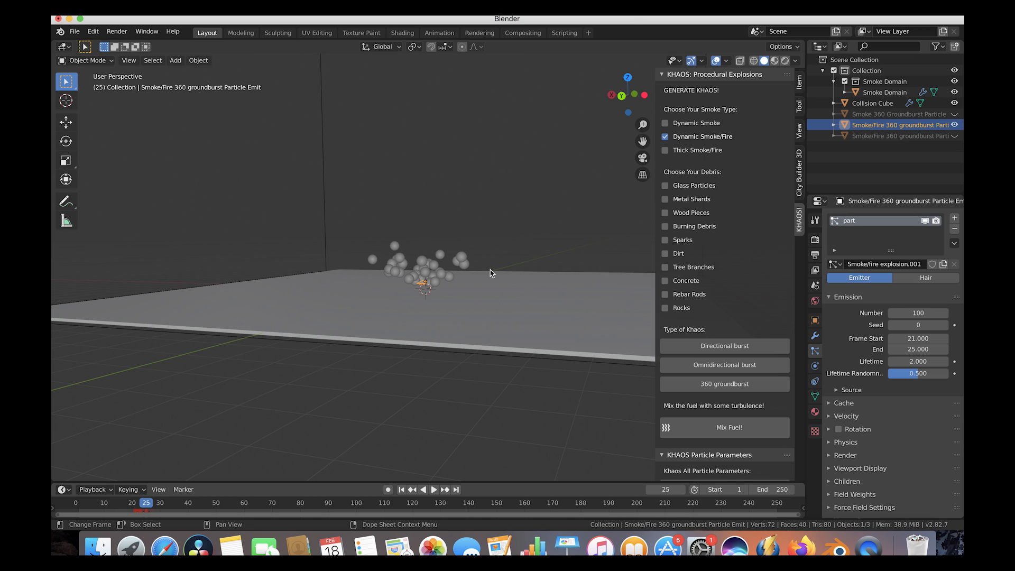
Unhide the other two emitters and check frame 26 with the new emitter's Lifetime Randomness set to 0.2
{"action": "left_click", "coordinate": [954, 114]}
{"action": "left_click", "coordinate": [954, 136]}
{"action": "left_click_drag", "start_coordinate": [139, 505], "coordinate": [149, 507]}
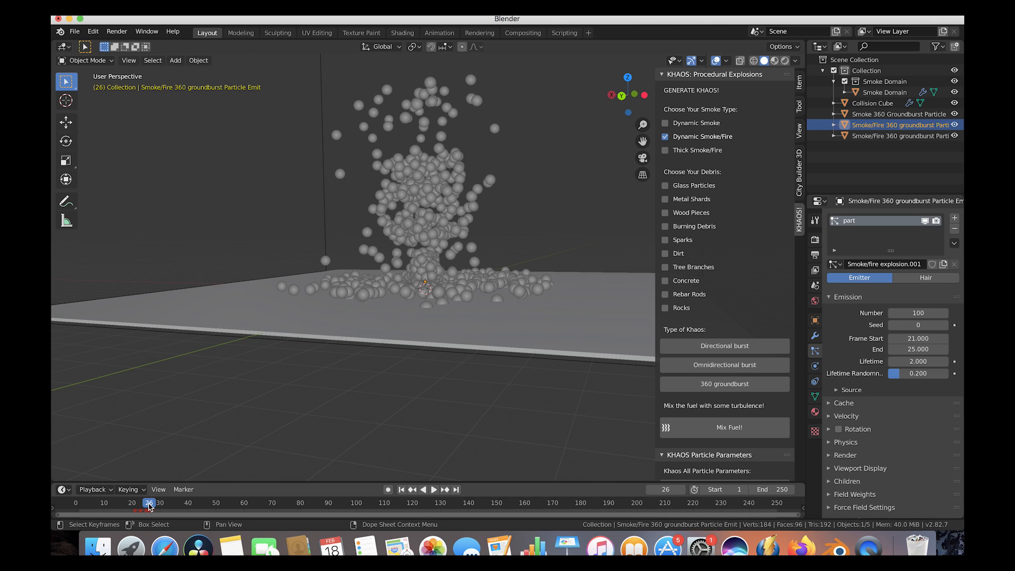
{"action": "scroll", "coordinate": [321, 324], "scroll_direction": "right", "scroll_amount": 10}
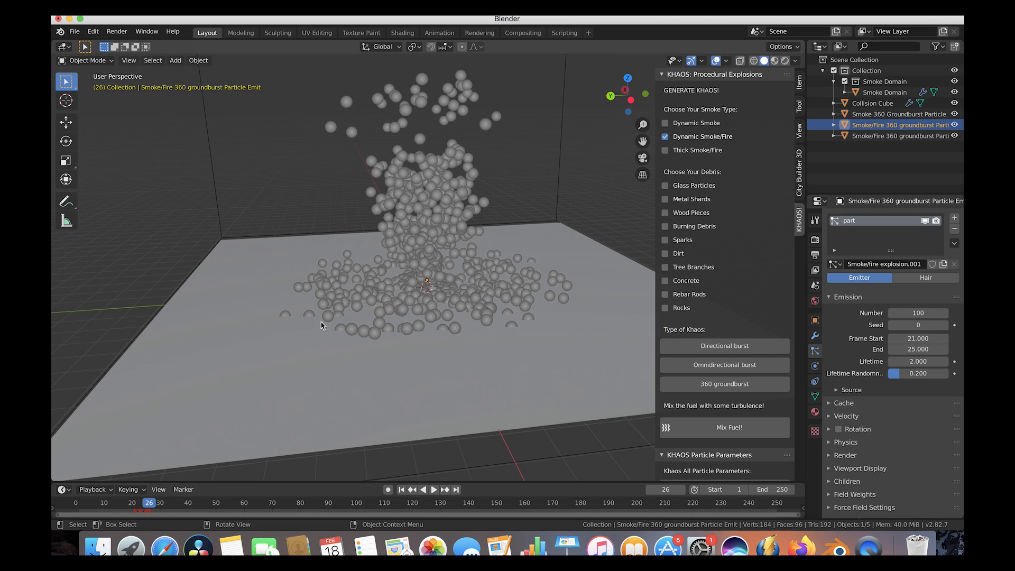
Set the new smoke/fire emitter's emission End to 24 and play the combined burst through frame 31
{"action": "scroll", "coordinate": [322, 324], "scroll_direction": "down", "scroll_amount": 3}
{"action": "left_click", "coordinate": [914, 349]}
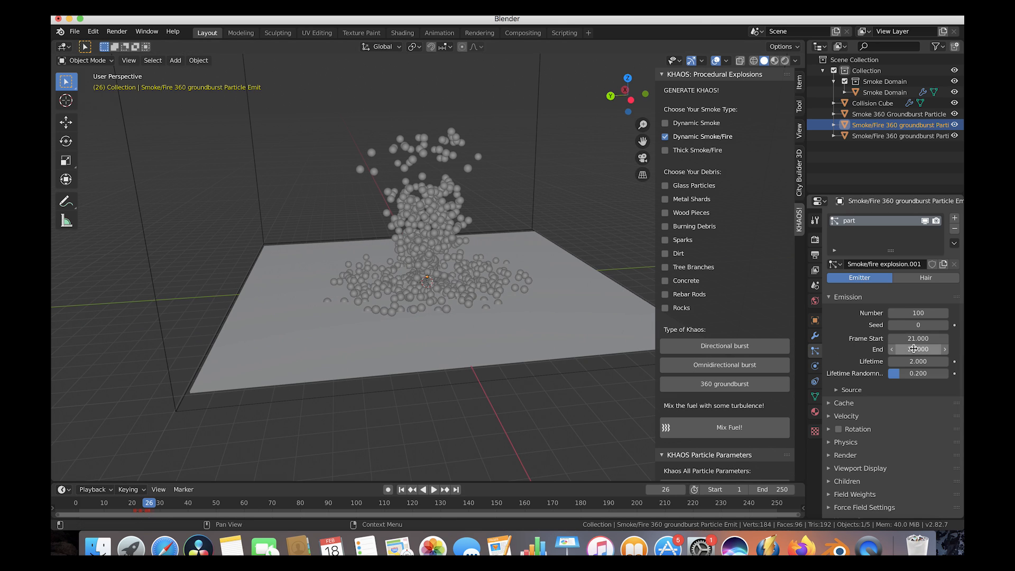
{"action": "type", "text": "24"}
{"action": "key", "text": "Return"}
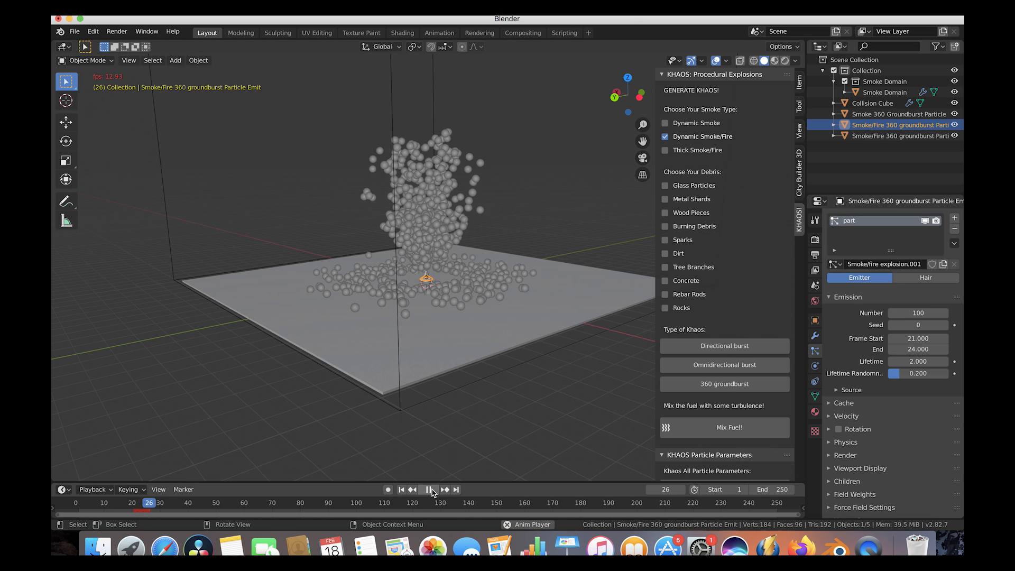
{"action": "key", "text": "space"}
{"action": "scroll", "coordinate": [518, 311], "scroll_direction": "left", "scroll_amount": 10}
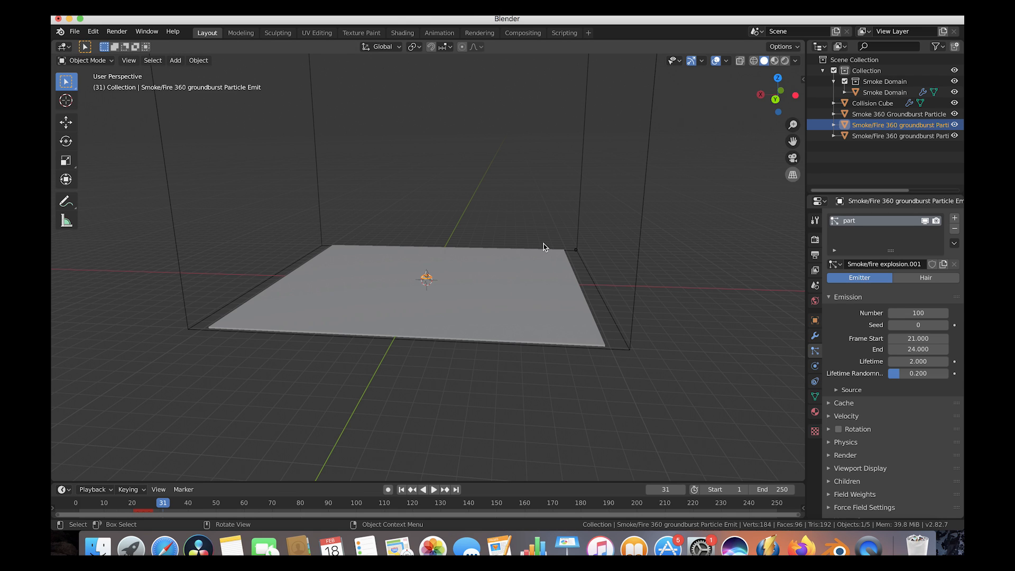
Add a Sun light, move it to about X -25.4, Y -10.5, Z 24.2 m, and tilt it toward the smoke domain
{"action": "scroll", "coordinate": [463, 279], "scroll_direction": "down", "scroll_amount": 3}
{"action": "scroll", "coordinate": [462, 280], "scroll_direction": "down", "scroll_amount": 2}
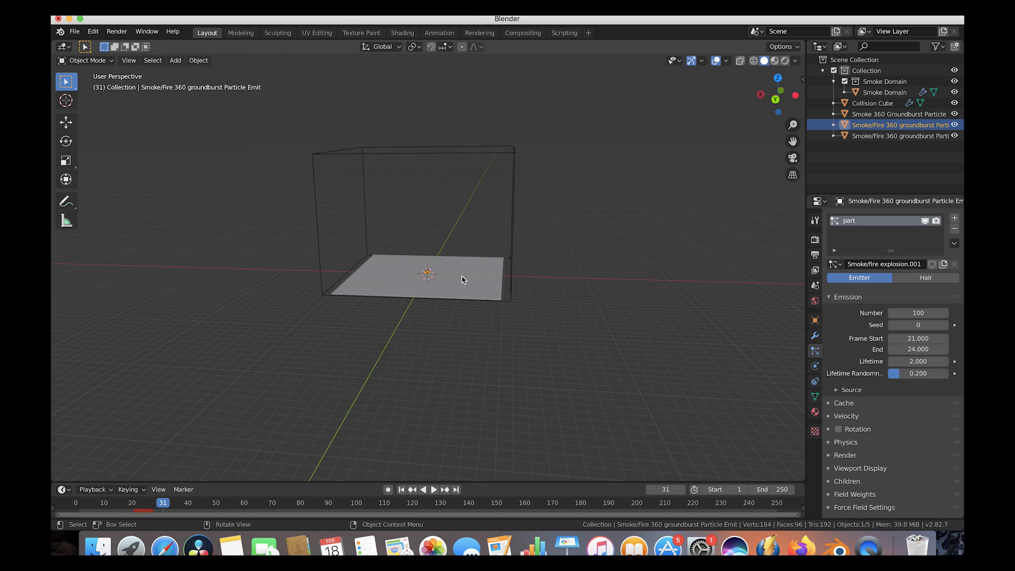
{"action": "key", "text": "shift+a"}
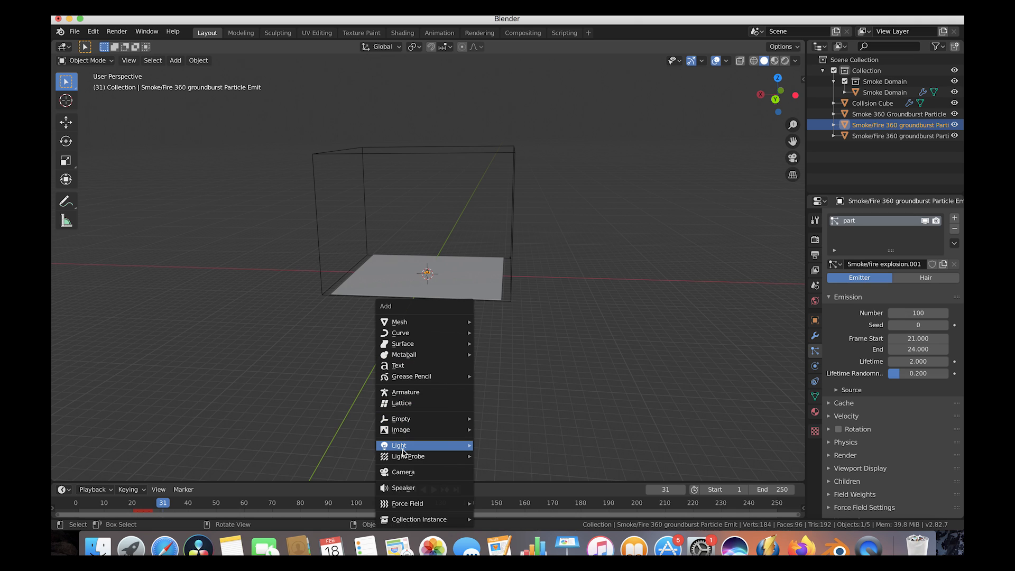
{"action": "mouse_move", "coordinate": [454, 445]}
{"action": "left_click", "coordinate": [516, 456]}
{"action": "key", "text": "g"}
{"action": "left_click", "coordinate": [727, 56]}
{"action": "key", "text": "r"}
{"action": "left_click", "coordinate": [528, 327]}
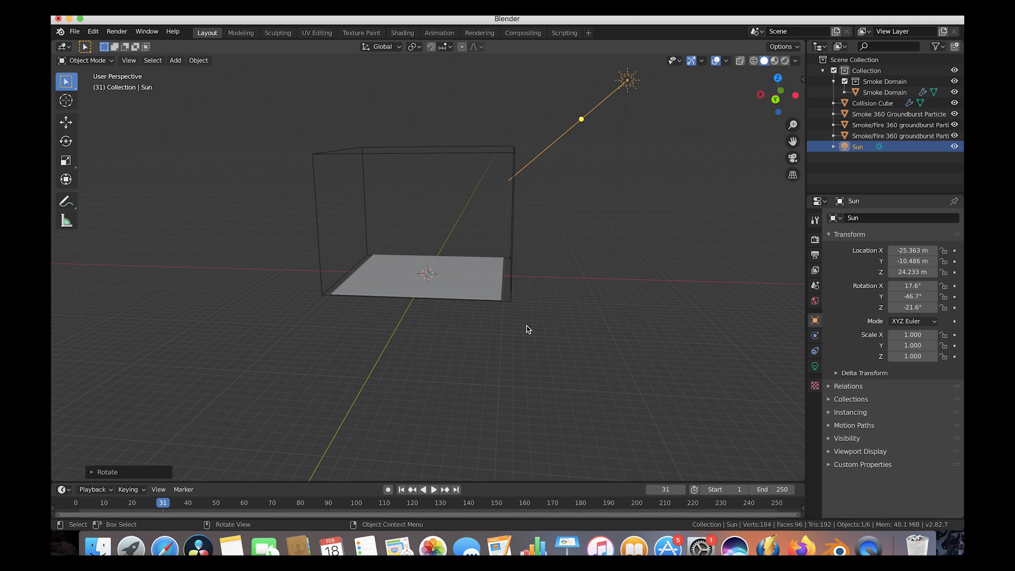
Rotate the Sun light around the Z axis to a Z rotation of about -0.4°
{"action": "scroll", "coordinate": [634, 295], "scroll_direction": "left", "scroll_amount": 5}
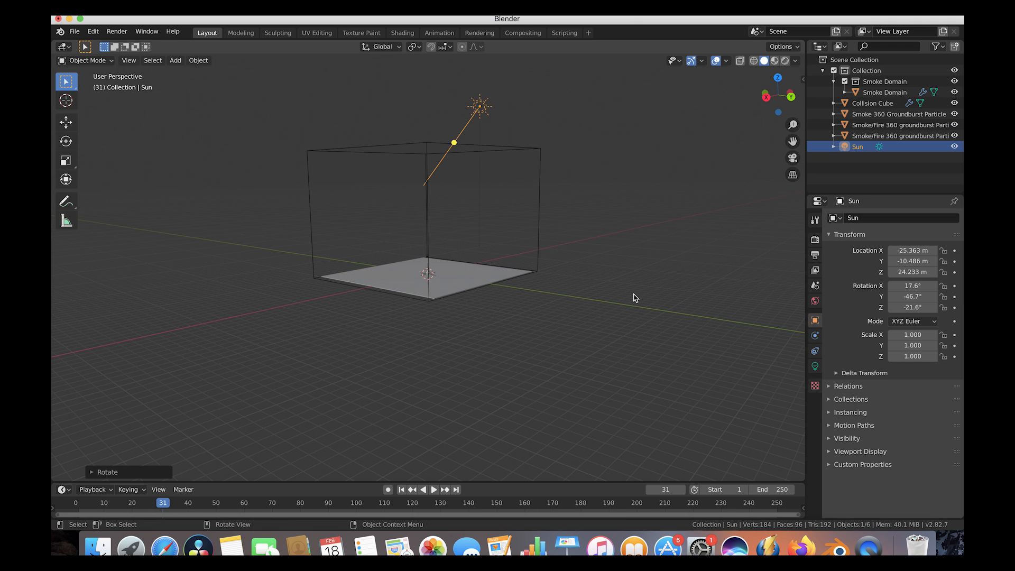
{"action": "scroll", "coordinate": [560, 281], "scroll_direction": "left", "scroll_amount": 3}
{"action": "key", "text": "r"}
{"action": "key", "text": "z"}
{"action": "left_click", "coordinate": [473, 297]}
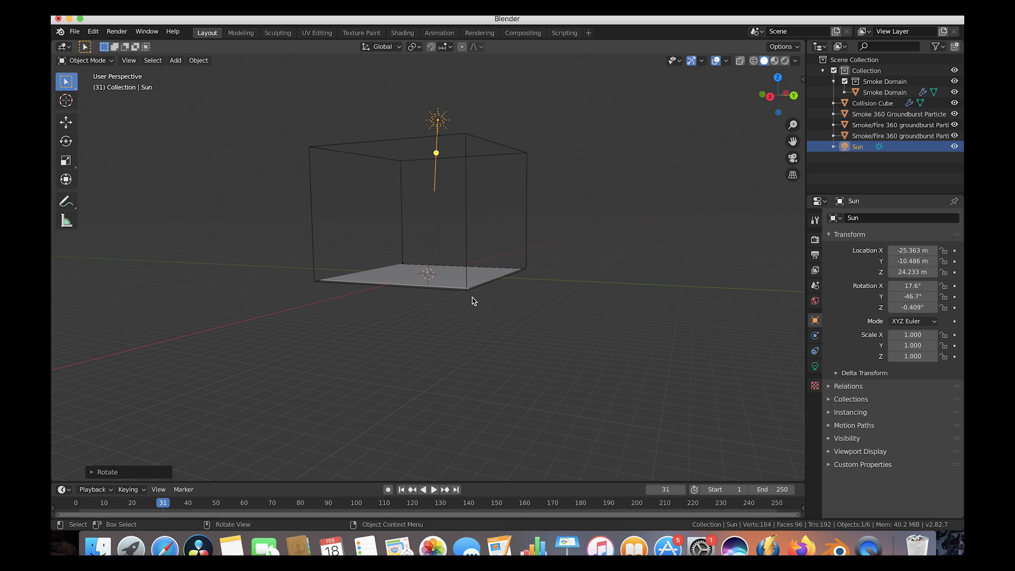
Duplicate the Sun light and place the copy on the opposite side of the domain, about X 32.7, Y 9.9, Z 28.5 m
{"action": "scroll", "coordinate": [472, 297], "scroll_direction": "right", "scroll_amount": 8}
{"action": "scroll", "coordinate": [596, 263], "scroll_direction": "right", "scroll_amount": 5}
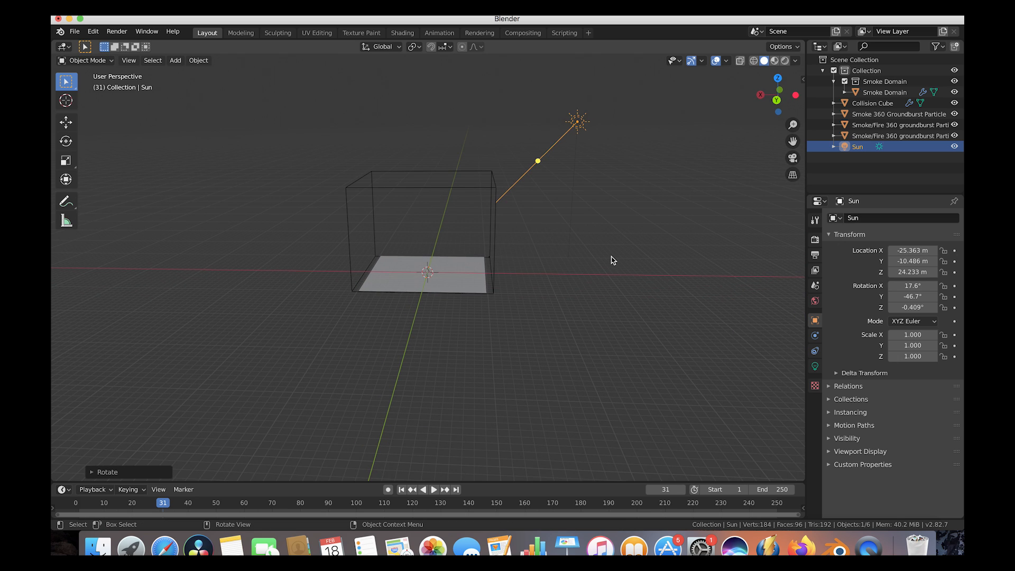
{"action": "key", "text": "shift+d"}
{"action": "left_click", "coordinate": [259, 245]}
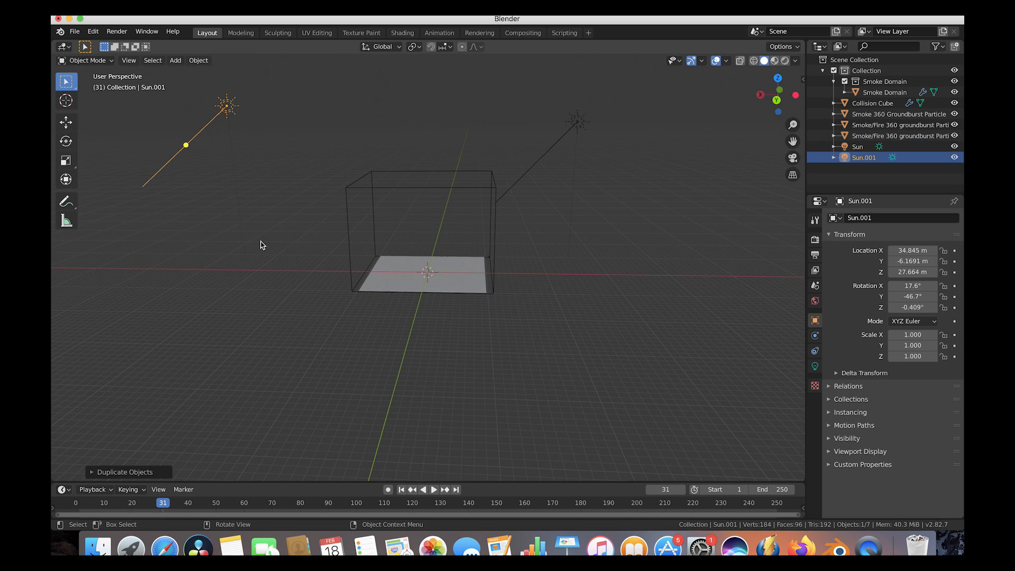
{"action": "scroll", "coordinate": [260, 245], "scroll_direction": "right", "scroll_amount": 5}
{"action": "scroll", "coordinate": [261, 244], "scroll_direction": "left", "scroll_amount": 3}
{"action": "key", "text": "g"}
{"action": "left_click", "coordinate": [412, 177]}
Rotate the duplicated Sun around Z to about 173° and move it to about X 29.7, Y 9.4, Z 29.2 m
{"action": "key", "text": "r"}
{"action": "key", "text": "z"}
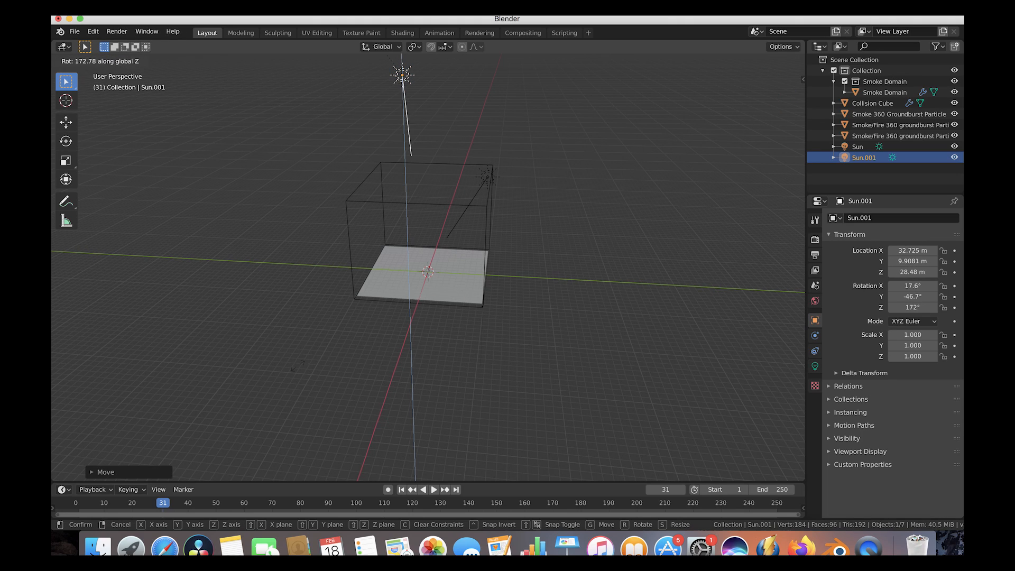
{"action": "left_click", "coordinate": [402, 359]}
{"action": "scroll", "coordinate": [403, 358], "scroll_direction": "right", "scroll_amount": 5}
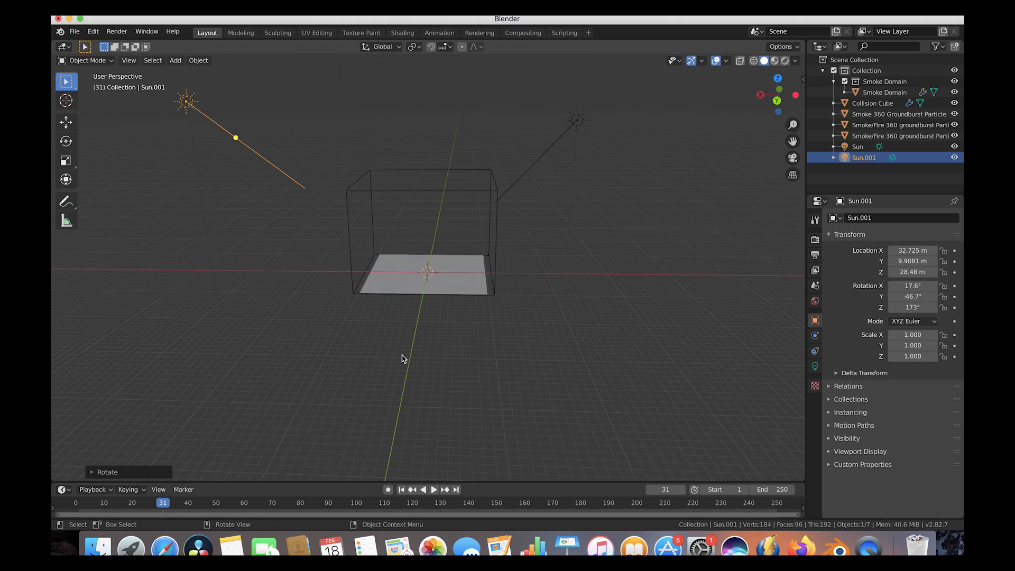
{"action": "key", "text": "g"}
{"action": "left_click", "coordinate": [423, 349]}
{"action": "scroll", "coordinate": [312, 287], "scroll_direction": "left", "scroll_amount": 5}
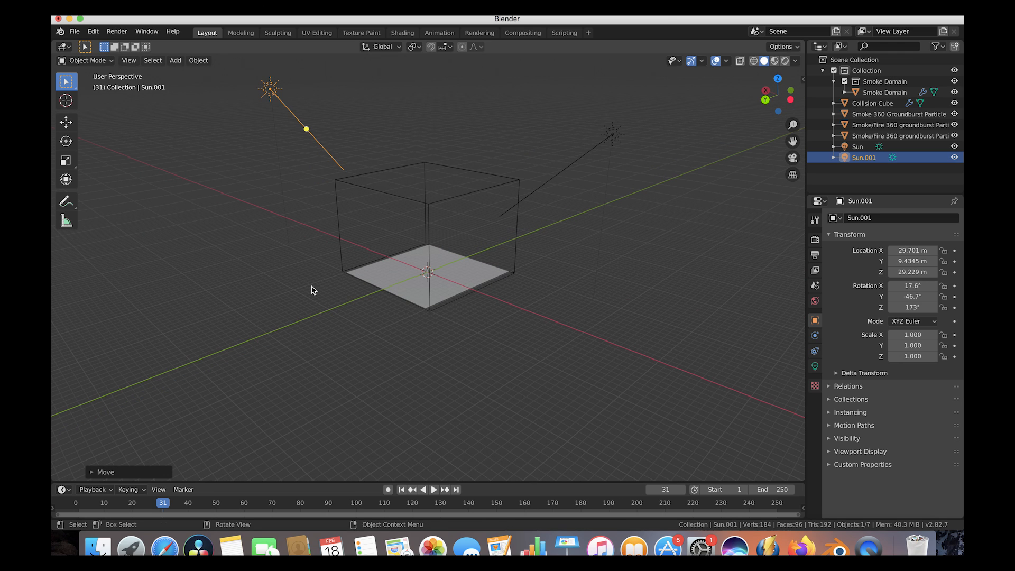
{"action": "scroll", "coordinate": [567, 235], "scroll_direction": "right", "scroll_amount": 5}
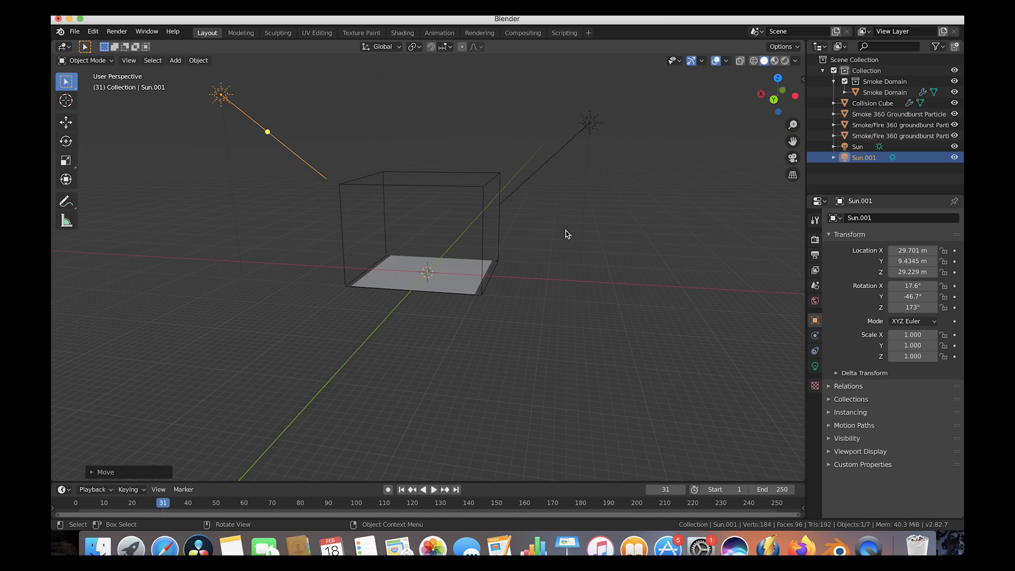
Show the burst at frame 27 and scale the smoke domain up uniformly by about 1.22
{"action": "left_click", "coordinate": [395, 175]}
{"action": "left_click_drag", "start_coordinate": [102, 507], "coordinate": [151, 506]}
{"action": "scroll", "coordinate": [365, 373], "scroll_direction": "left", "scroll_amount": 10}
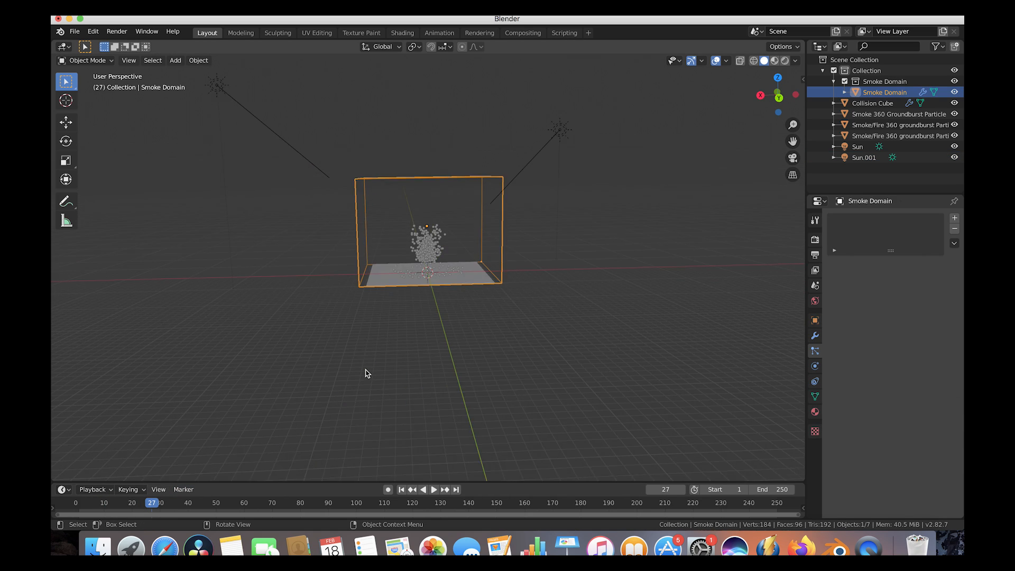
{"action": "scroll", "coordinate": [366, 373], "scroll_direction": "right", "scroll_amount": 5}
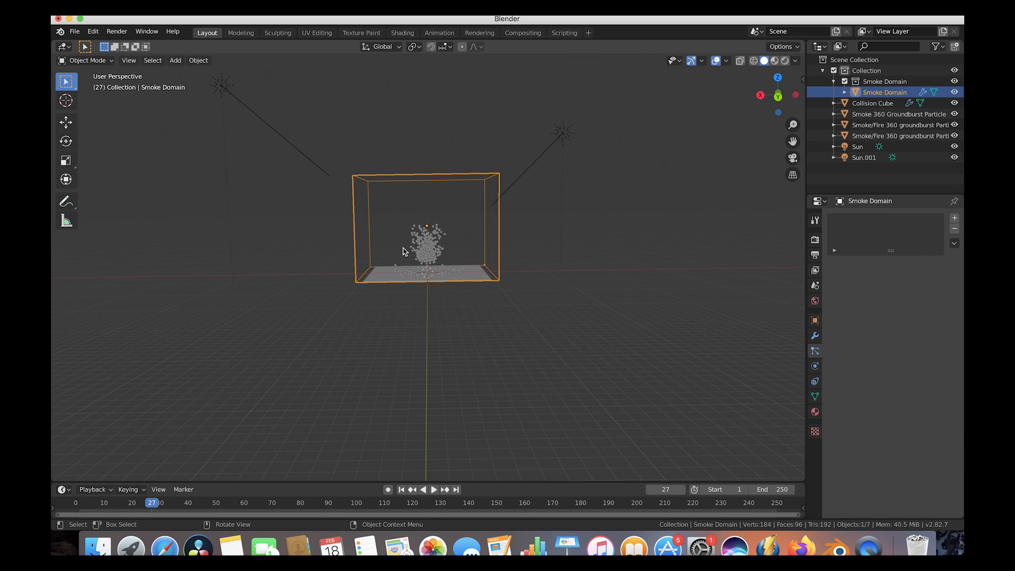
{"action": "key", "text": "s"}
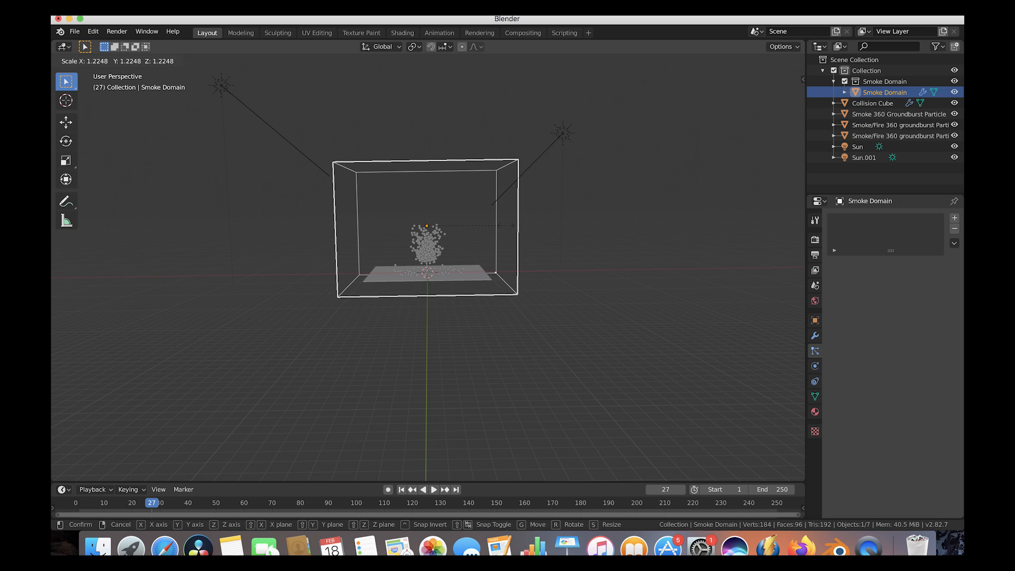
{"action": "left_click", "coordinate": [507, 226]}
Raise the enlarged smoke domain slightly along the Z axis so its base sits closer to the collision slab
{"action": "scroll", "coordinate": [460, 242], "scroll_direction": "down", "scroll_amount": 3}
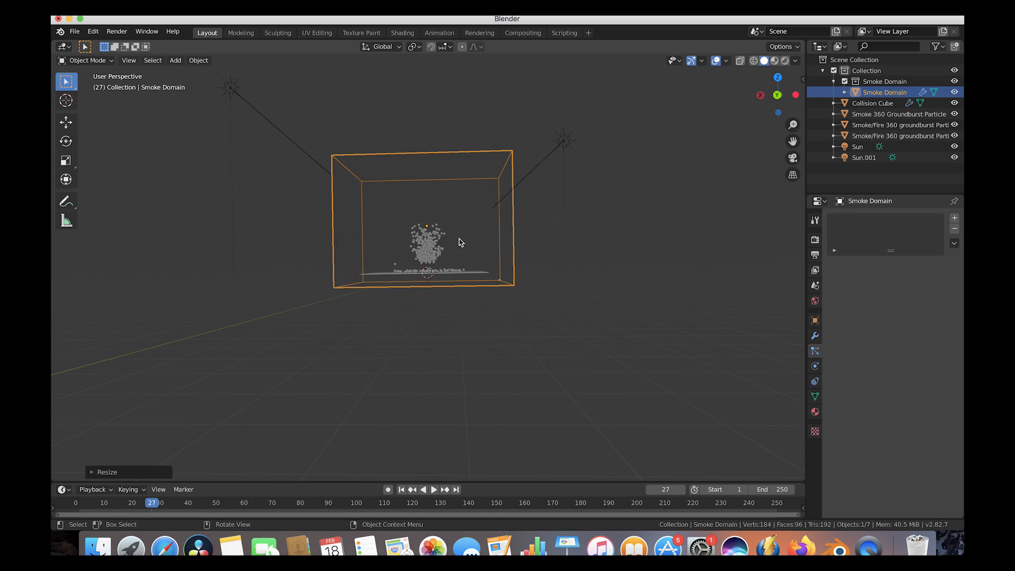
{"action": "key", "text": "g"}
{"action": "key", "text": "z"}
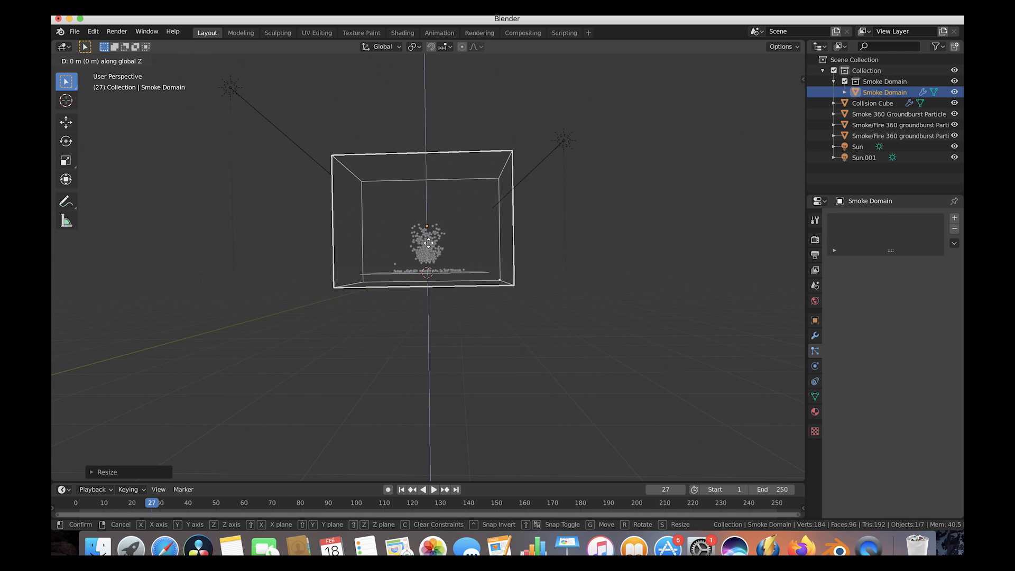
{"action": "left_click", "coordinate": [431, 241]}
{"action": "scroll", "coordinate": [434, 243], "scroll_direction": "up", "scroll_amount": 10}
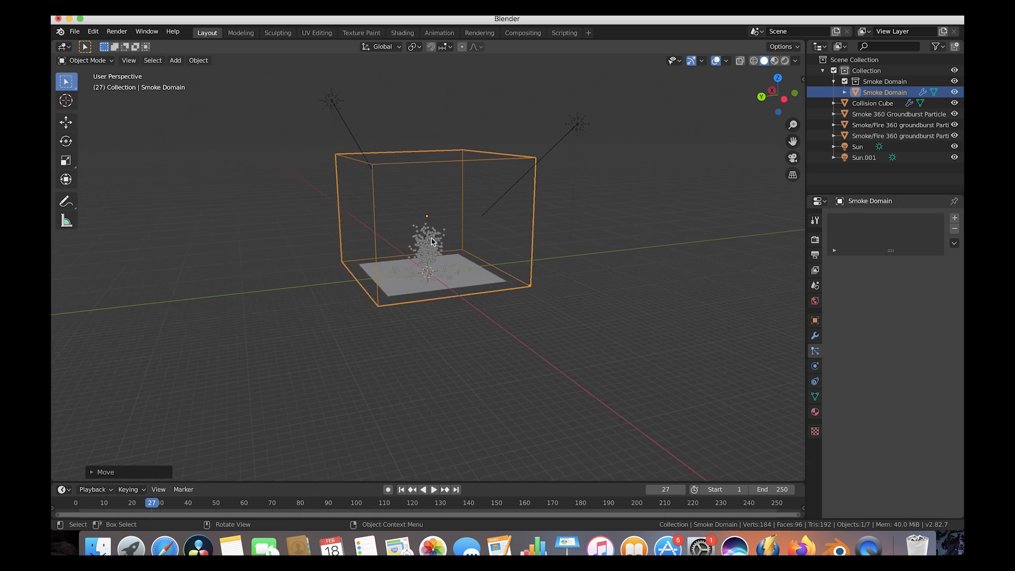
Set the smoke domain's fluid Resolution Divisions to 256
{"action": "left_click", "coordinate": [815, 366]}
{"action": "left_click", "coordinate": [832, 333]}
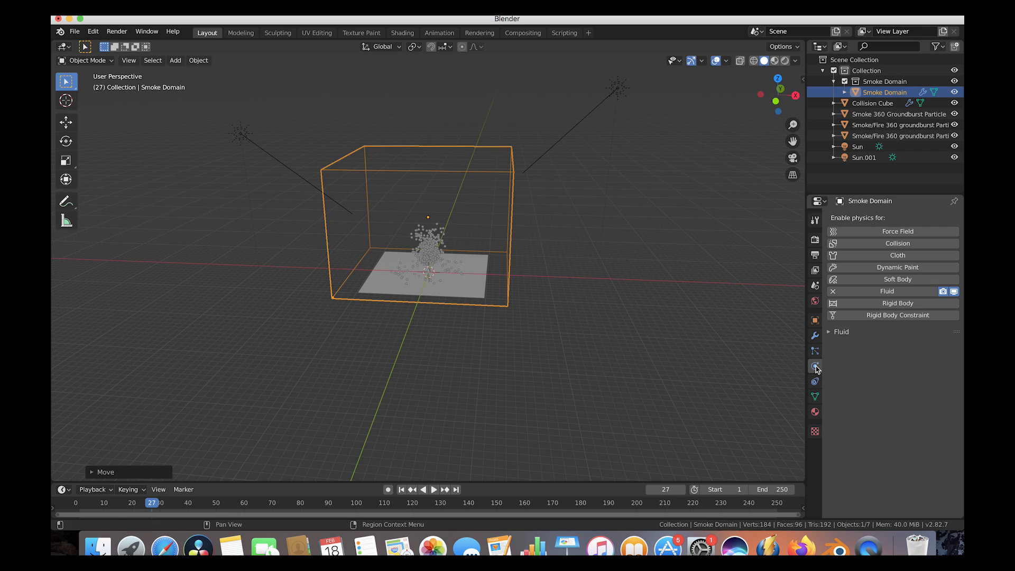
{"action": "left_click", "coordinate": [833, 333]}
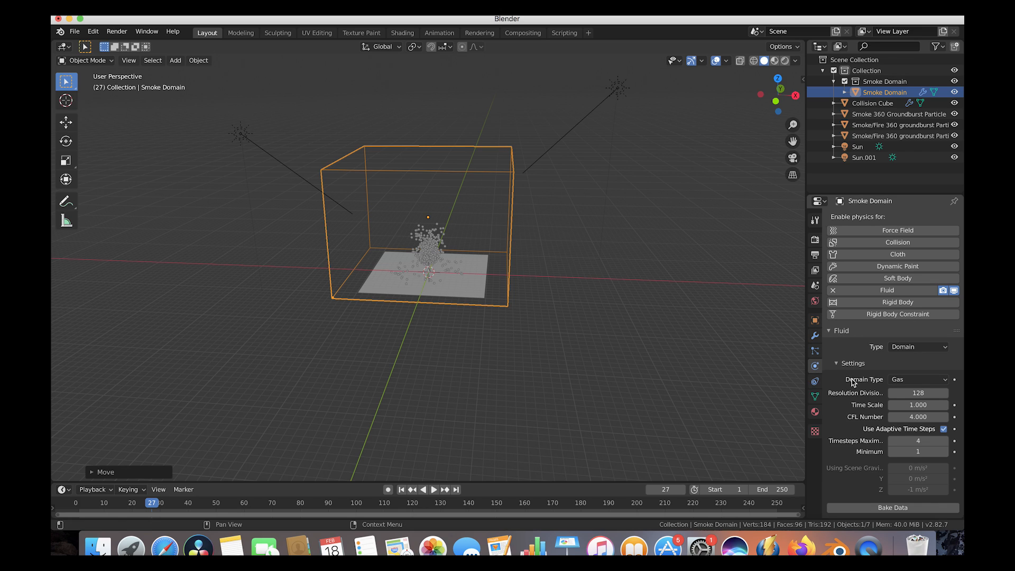
{"action": "scroll", "coordinate": [849, 383], "scroll_direction": "down", "scroll_amount": 5}
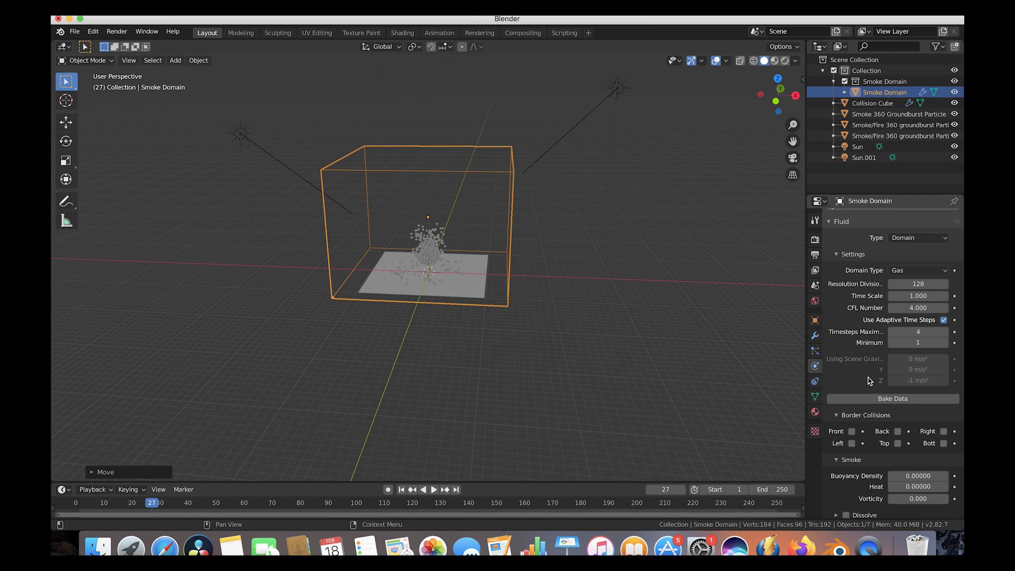
{"action": "scroll", "coordinate": [837, 405], "scroll_direction": "down", "scroll_amount": 9}
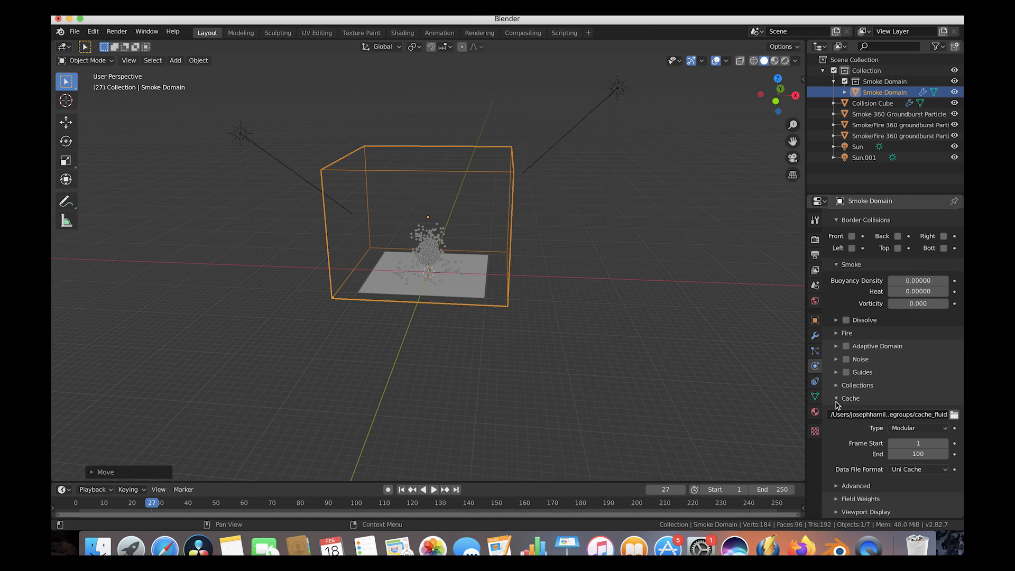
{"action": "scroll", "coordinate": [837, 405], "scroll_direction": "up", "scroll_amount": 10}
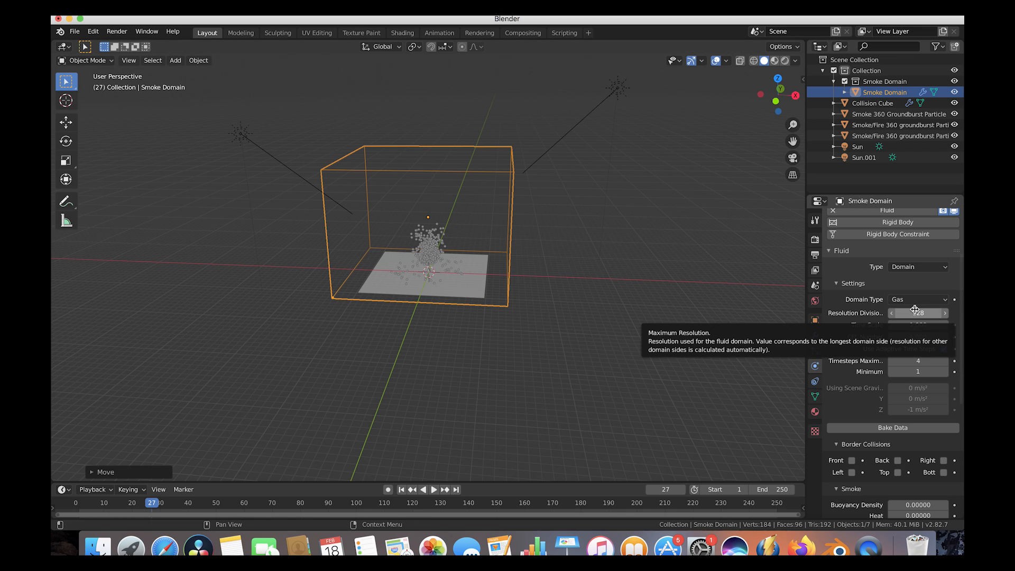
{"action": "left_click", "coordinate": [915, 312]}
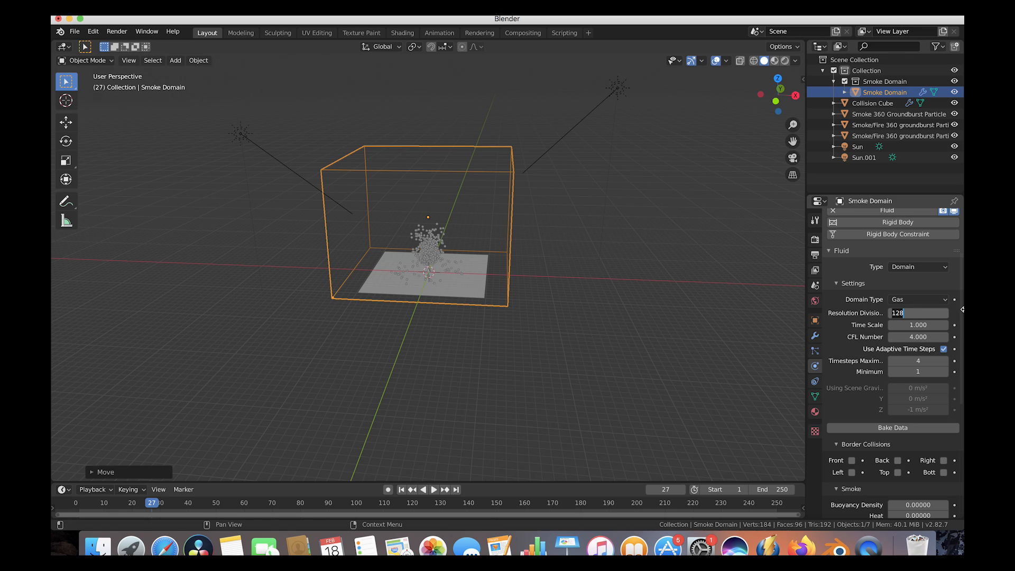
{"action": "type", "text": "256"}
{"action": "key", "text": "Return"}
Enable the Bottom border collision for the smoke domain
{"action": "scroll", "coordinate": [892, 325], "scroll_direction": "down", "scroll_amount": 5}
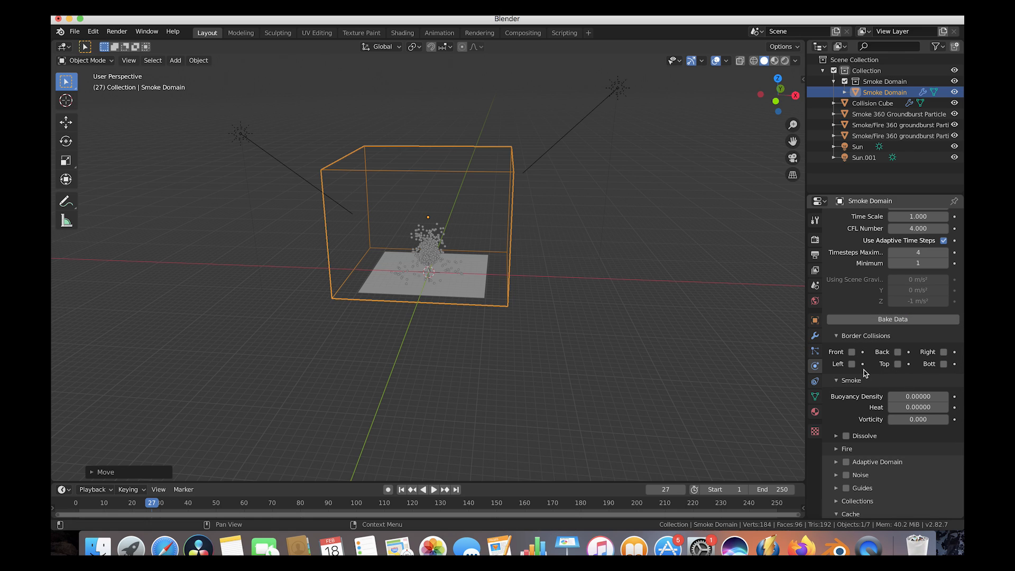
{"action": "left_click", "coordinate": [944, 364]}
{"action": "scroll", "coordinate": [873, 365], "scroll_direction": "down", "scroll_amount": 3}
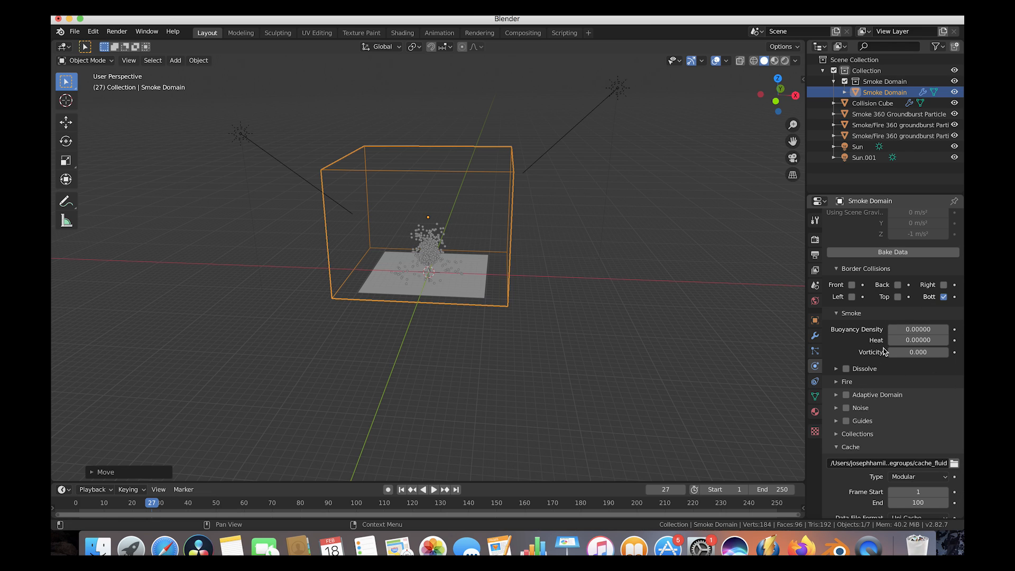
Set the smoke domain's Fire Reaction Speed to 0.05
{"action": "scroll", "coordinate": [888, 365], "scroll_direction": "down", "scroll_amount": 2}
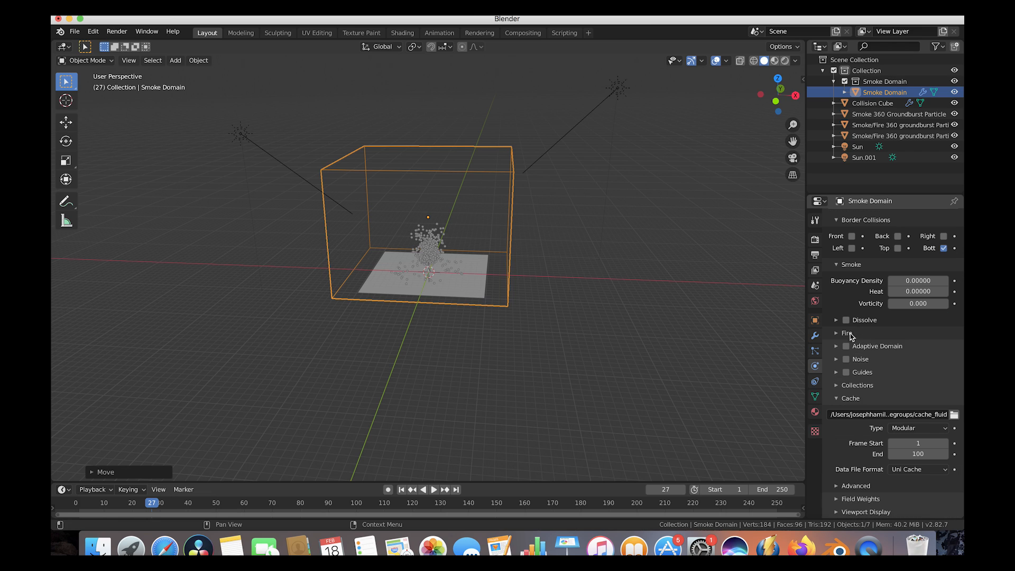
{"action": "left_click", "coordinate": [837, 333]}
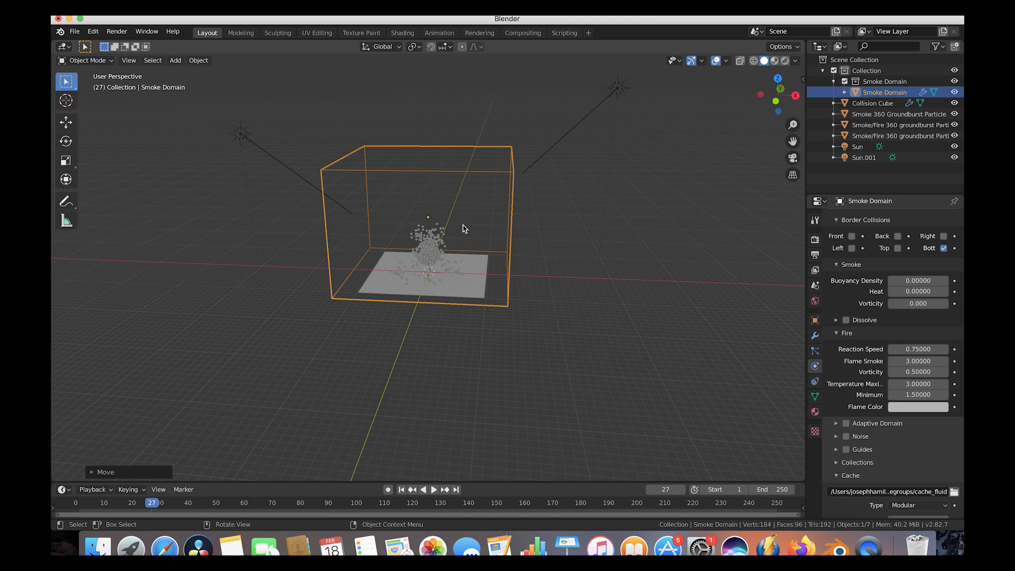
{"action": "double_click", "coordinate": [923, 349]}
{"action": "type", "text": "0."}
{"action": "type", "text": ".05"}
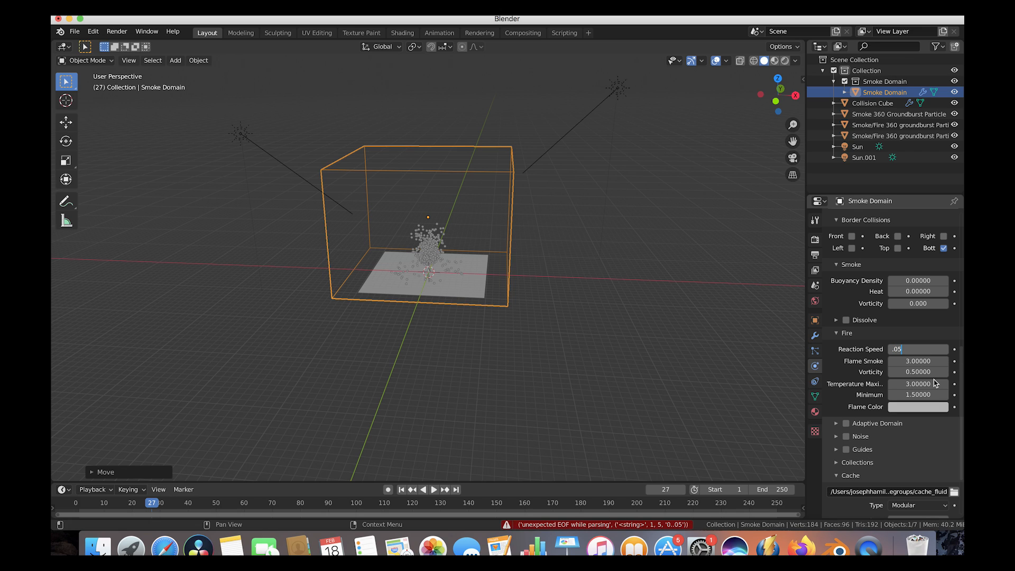
{"action": "key", "text": "Return"}
Enable Adaptive Domain for the smoke domain and show its options
{"action": "scroll", "coordinate": [934, 379], "scroll_direction": "down", "scroll_amount": 2}
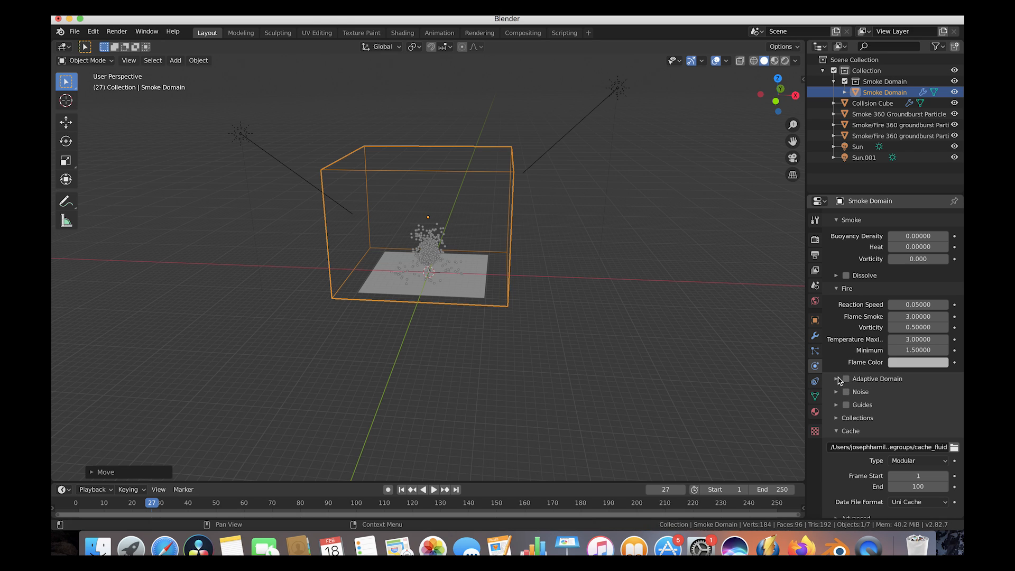
{"action": "left_click", "coordinate": [849, 377]}
{"action": "left_click", "coordinate": [846, 378]}
Set the smoke domain's cache End frame to 150
{"action": "scroll", "coordinate": [859, 408], "scroll_direction": "down", "scroll_amount": 5}
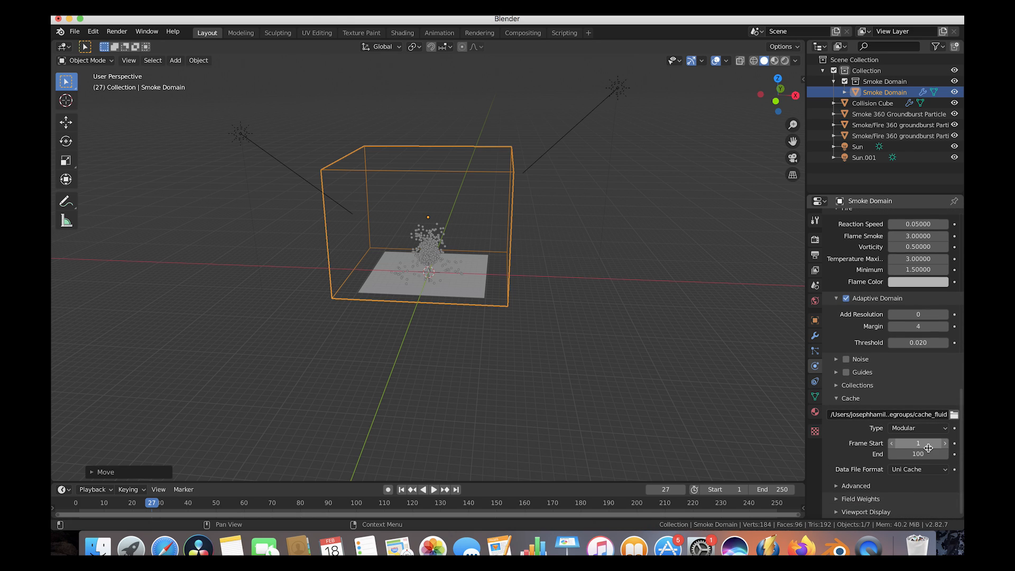
{"action": "left_click", "coordinate": [916, 454]}
{"action": "type", "text": "100"}
{"action": "key", "text": "BackSpace"}
{"action": "key", "text": "BackSpace"}
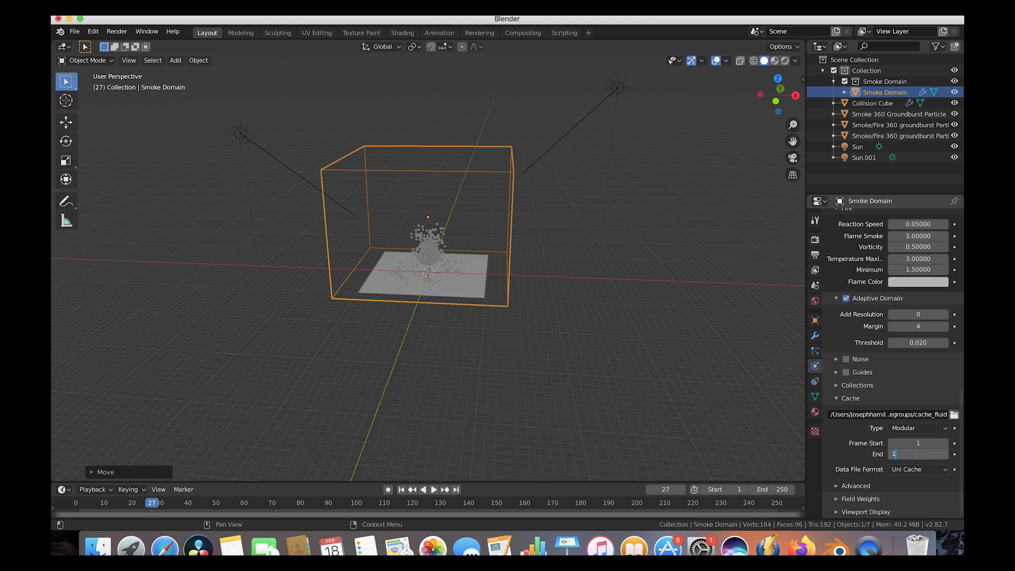
{"action": "type", "text": "50"}
{"action": "key", "text": "Return"}
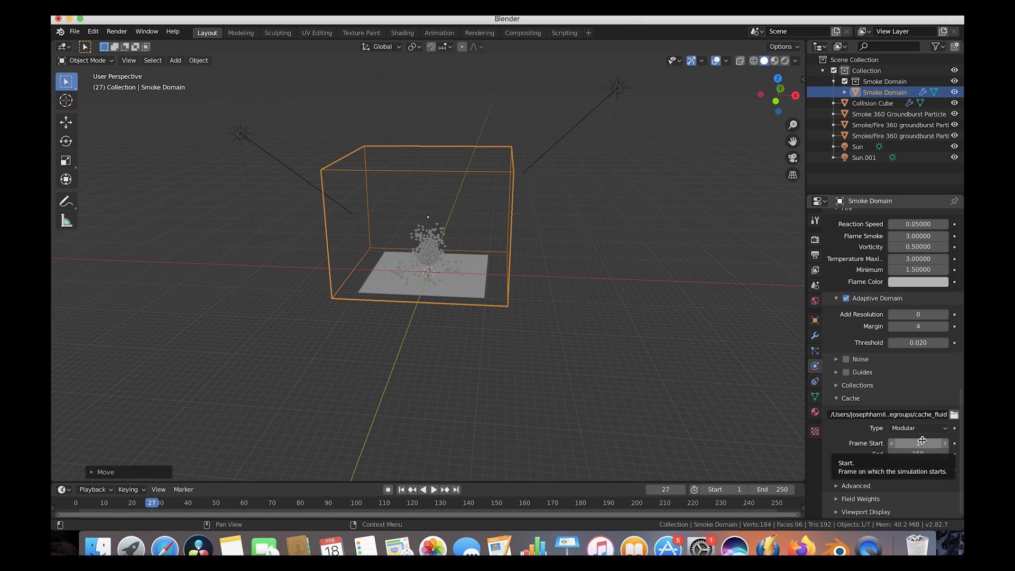
{"action": "left_click", "coordinate": [839, 486]}
{"action": "scroll", "coordinate": [838, 489], "scroll_direction": "down", "scroll_amount": 1}
{"action": "left_click", "coordinate": [836, 500]}
{"action": "scroll", "coordinate": [837, 499], "scroll_direction": "down", "scroll_amount": 10}
{"action": "left_click", "coordinate": [836, 299]}
{"action": "scroll", "coordinate": [842, 344], "scroll_direction": "up", "scroll_amount": 7}
{"action": "scroll", "coordinate": [851, 317], "scroll_direction": "up", "scroll_amount": 10}
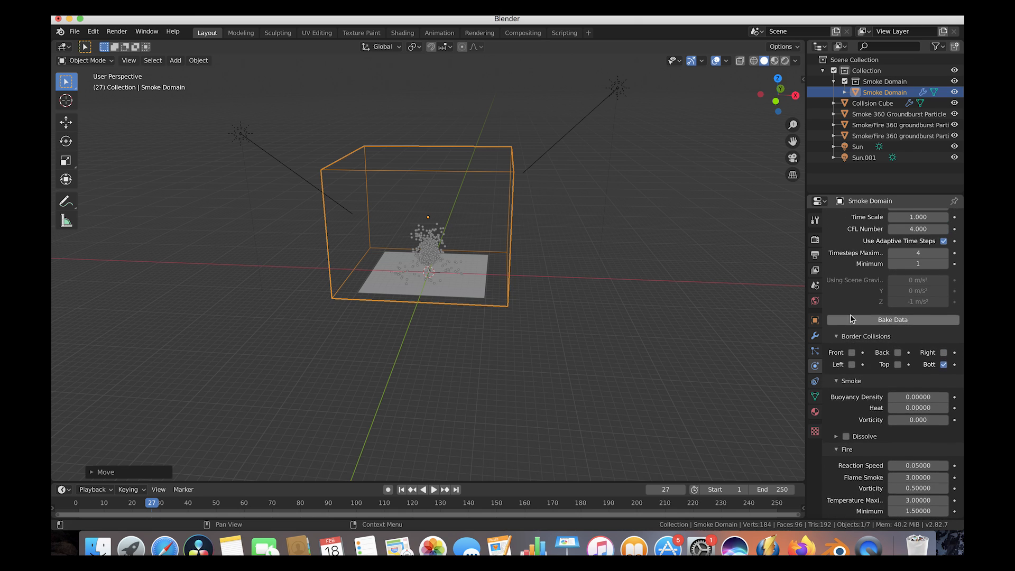
Review the particle emission settings of the smoke emitter and the first smoke/fire emitter, and view the burst at frame 25
{"action": "left_click", "coordinate": [867, 115]}
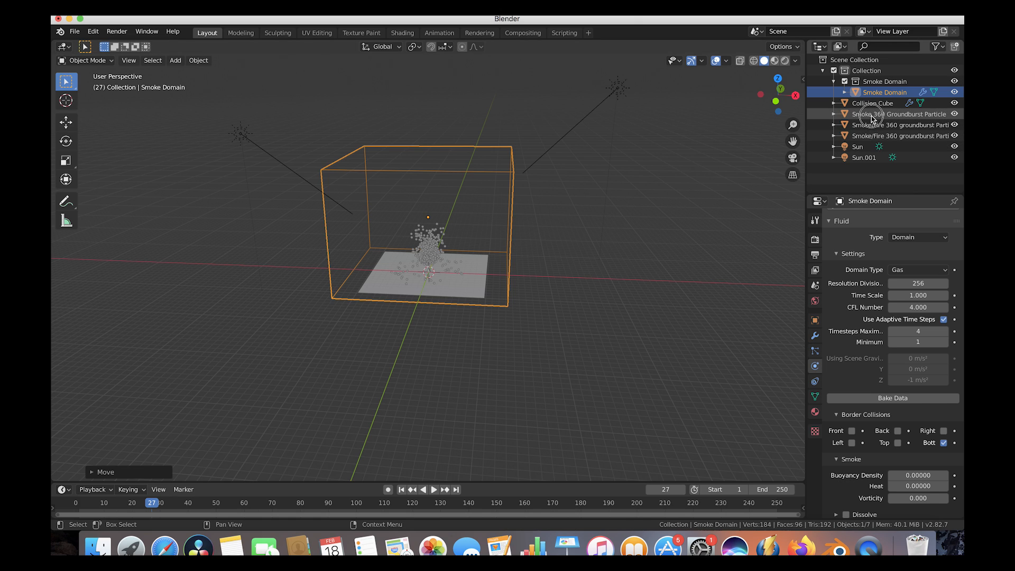
{"action": "left_click", "coordinate": [815, 321]}
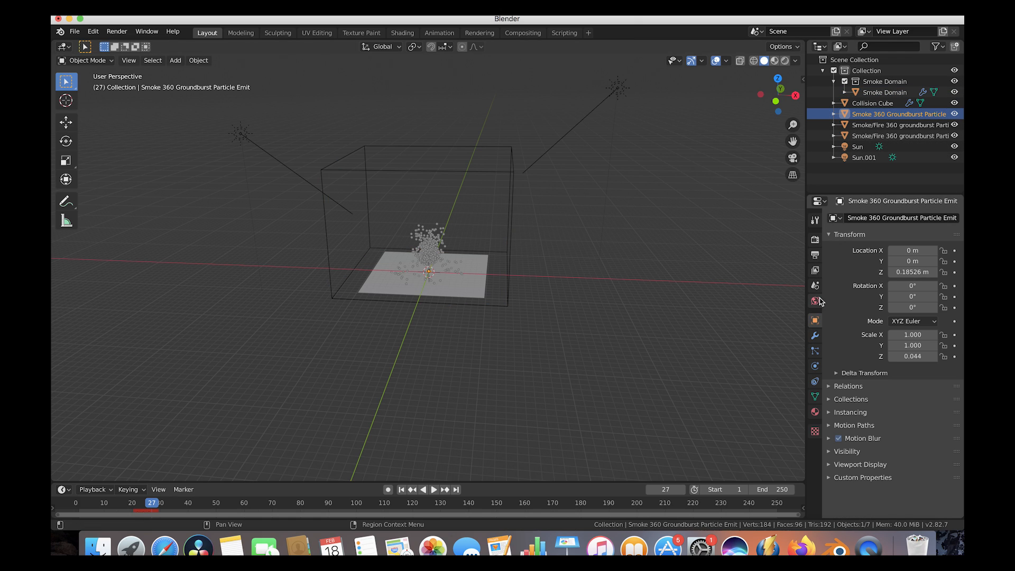
{"action": "left_click", "coordinate": [814, 351]}
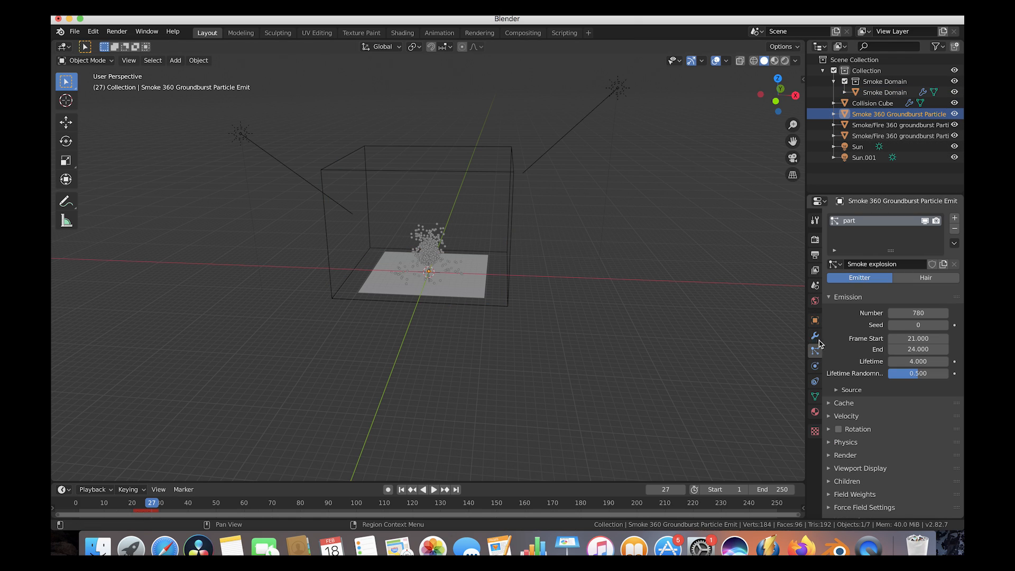
{"action": "left_click", "coordinate": [890, 125]}
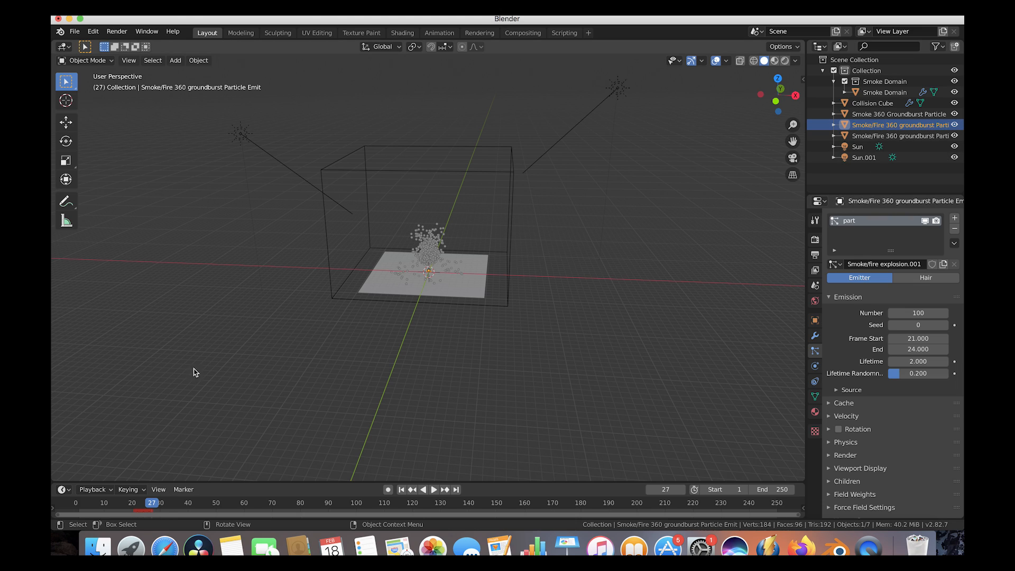
{"action": "left_click", "coordinate": [128, 505]}
{"action": "left_click", "coordinate": [429, 489]}
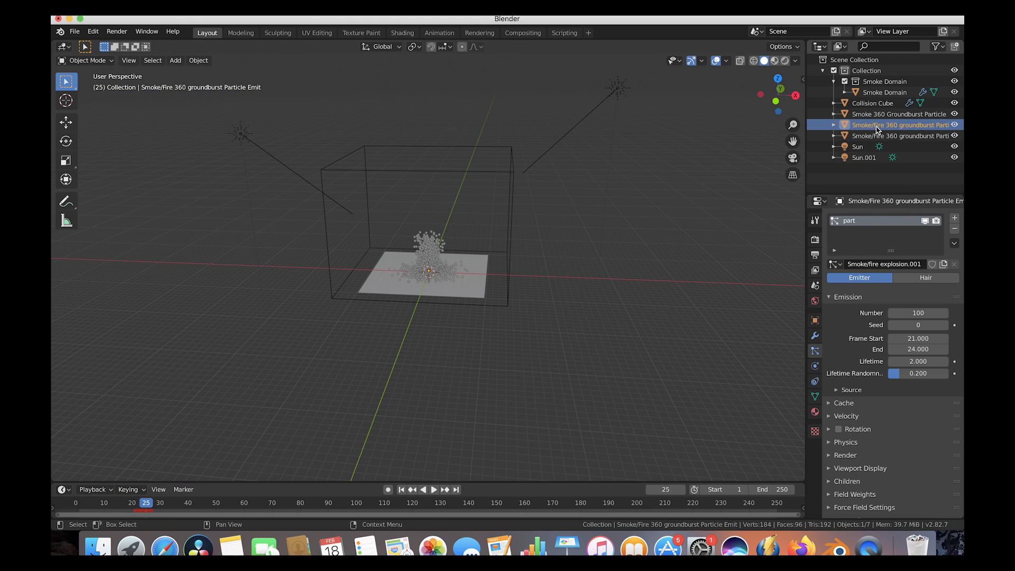
Set the first smoke/fire emitter's particle Number to 750 and check it at frame 24 with the other two emitters hidden
{"action": "left_click", "coordinate": [918, 314]}
{"action": "type", "text": "750"}
{"action": "key", "text": "Return"}
{"action": "left_click", "coordinate": [954, 114]}
{"action": "left_click", "coordinate": [955, 135]}
{"action": "left_click_drag", "start_coordinate": [109, 502], "coordinate": [145, 508]}
{"action": "middle_click_drag", "start_coordinate": [350, 315], "coordinate": [364, 308]}
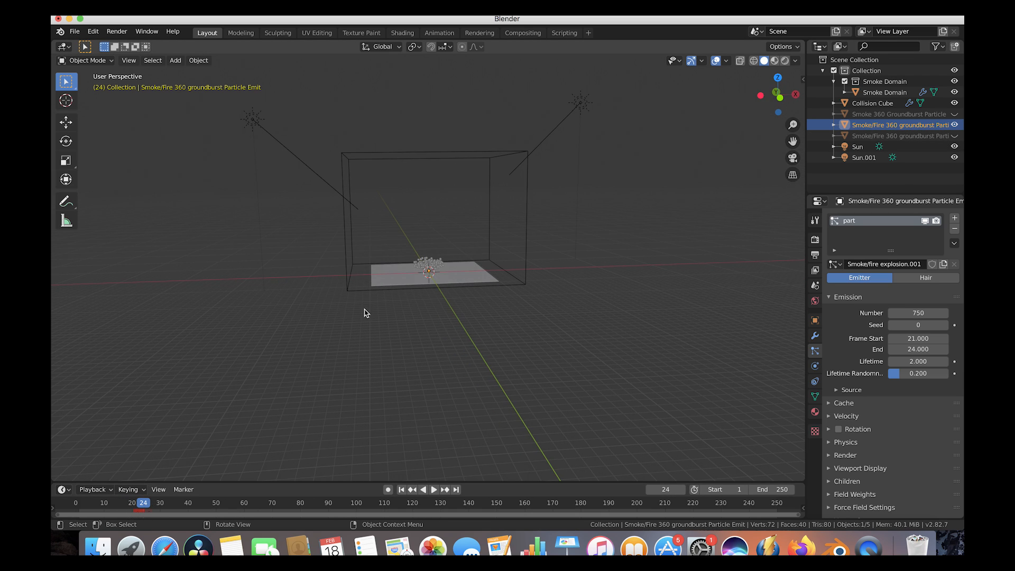
Unhide the other two emitters and check the combined burst at frame 26
{"action": "left_click", "coordinate": [954, 114]}
{"action": "left_click", "coordinate": [955, 136]}
{"action": "middle_click_drag", "start_coordinate": [478, 217], "coordinate": [414, 258]}
{"action": "left_click_drag", "start_coordinate": [89, 502], "coordinate": [150, 517]}
{"action": "middle_click_drag", "start_coordinate": [389, 290], "coordinate": [390, 290]}
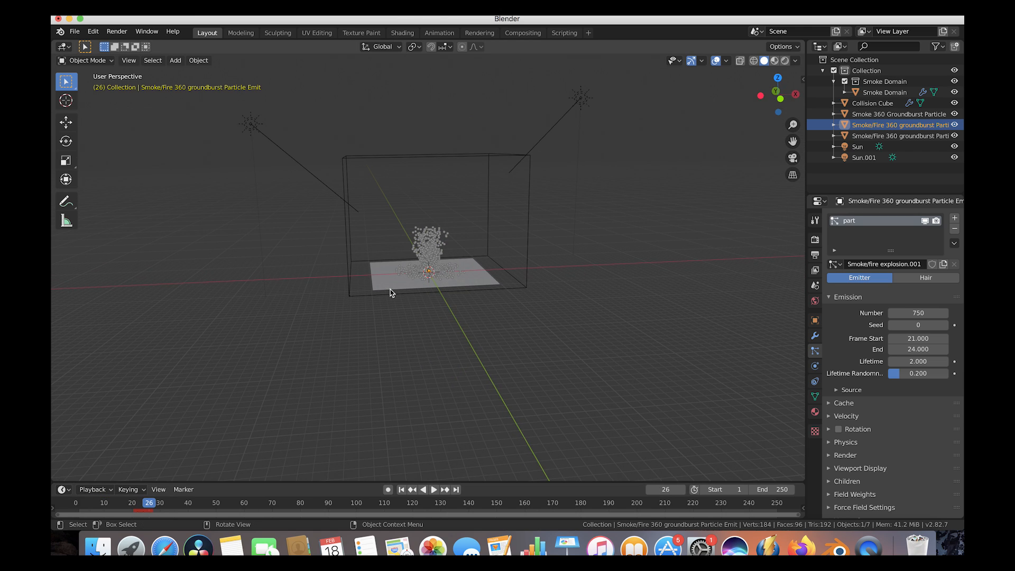
Select the smoke domain and bring up its fluid physics settings around the data bake controls
{"action": "left_click", "coordinate": [493, 162]}
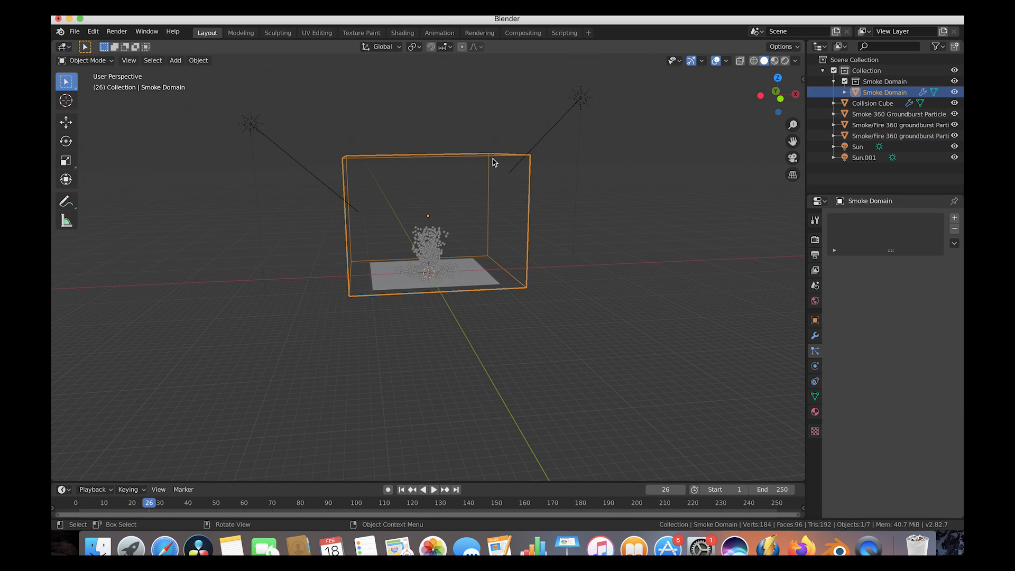
{"action": "left_click", "coordinate": [582, 176]}
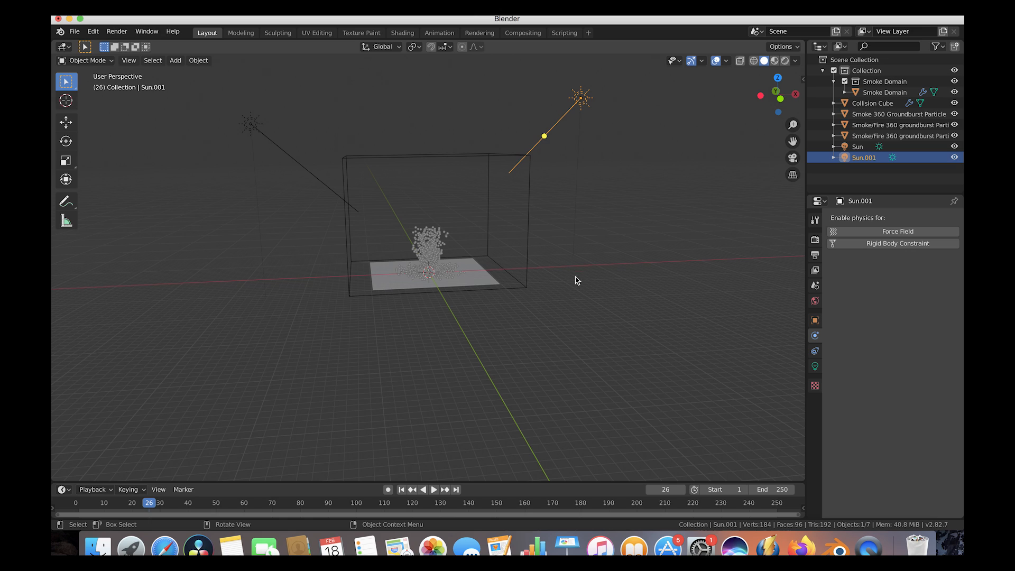
{"action": "left_click", "coordinate": [445, 161]}
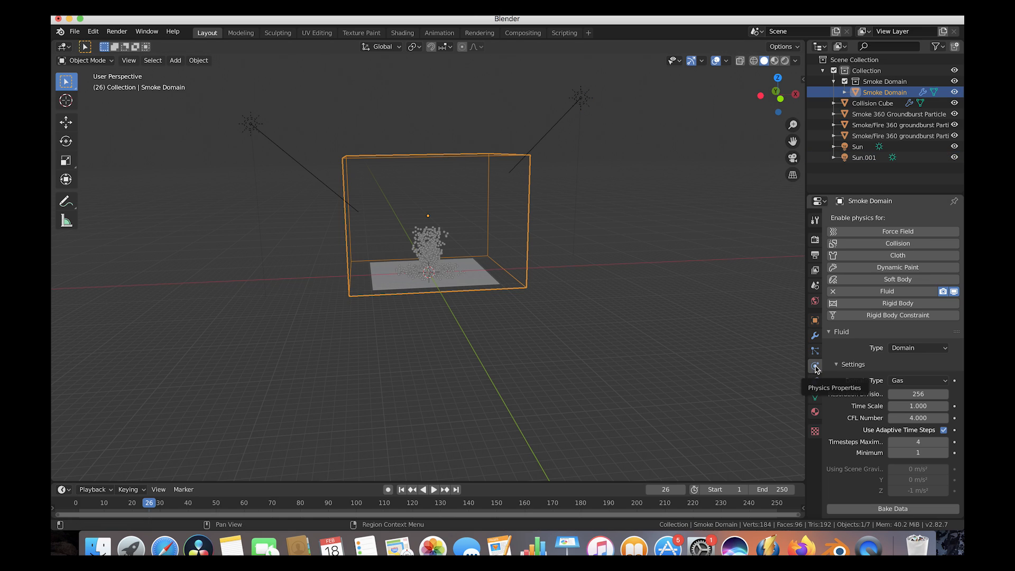
{"action": "scroll", "coordinate": [861, 406], "scroll_direction": "down", "scroll_amount": 6}
{"action": "scroll", "coordinate": [861, 405], "scroll_direction": "up", "scroll_amount": 1}
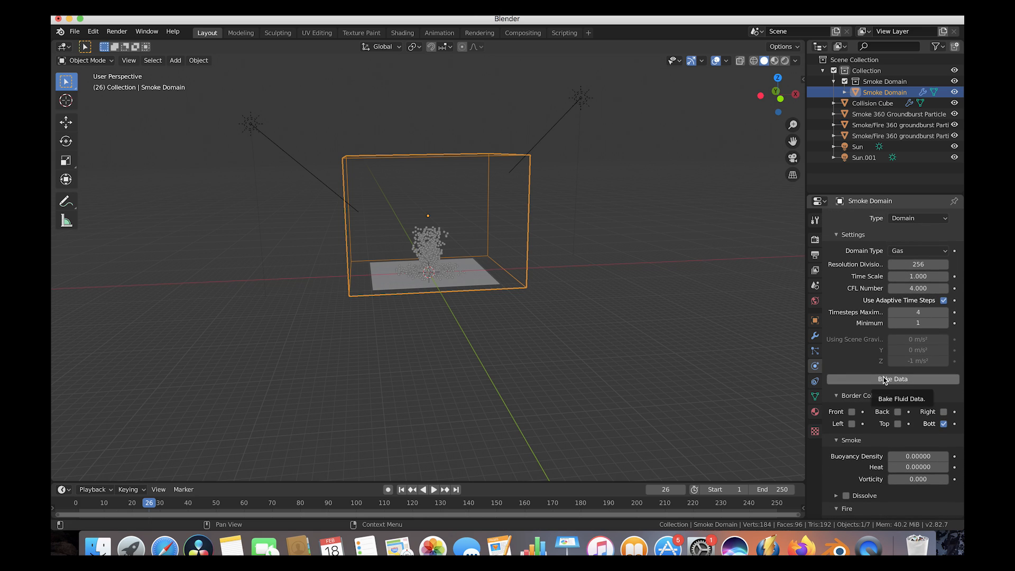
Save the scene as "Mantaflow tutorial for YT" in the Mantaflow tutorial folder
{"action": "left_click", "coordinate": [75, 31]}
{"action": "left_click", "coordinate": [77, 29]}
{"action": "left_click", "coordinate": [74, 32]}
{"action": "left_click", "coordinate": [83, 112]}
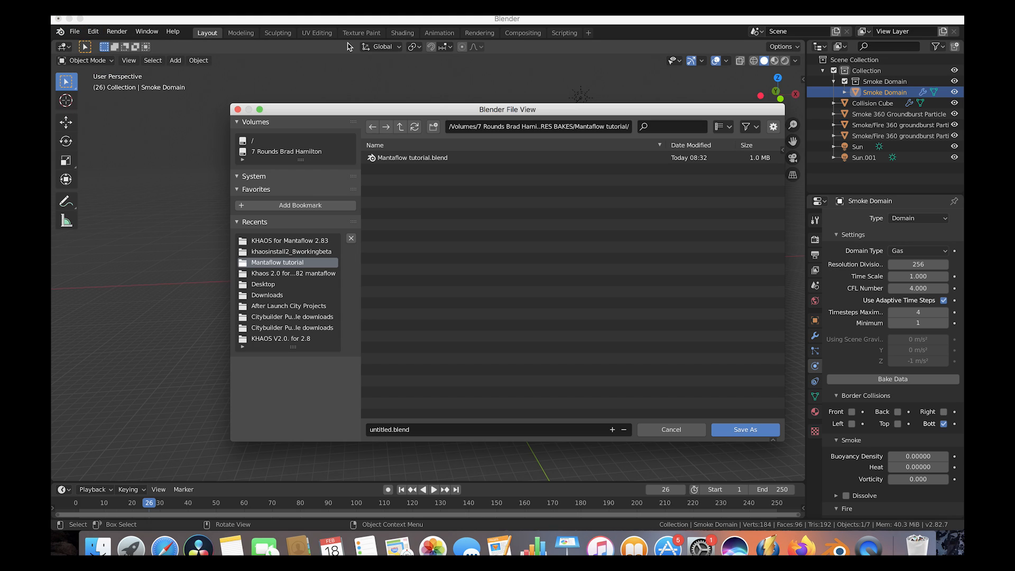
{"action": "left_click", "coordinate": [390, 430]}
{"action": "type", "text": "Mantaflow tutorial for YT"}
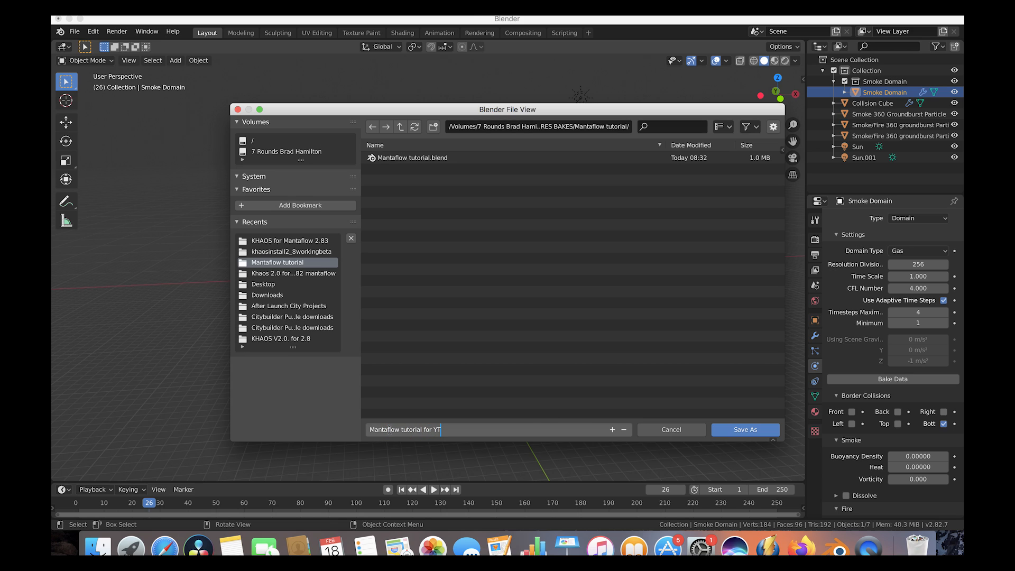
{"action": "left_click", "coordinate": [770, 431]}
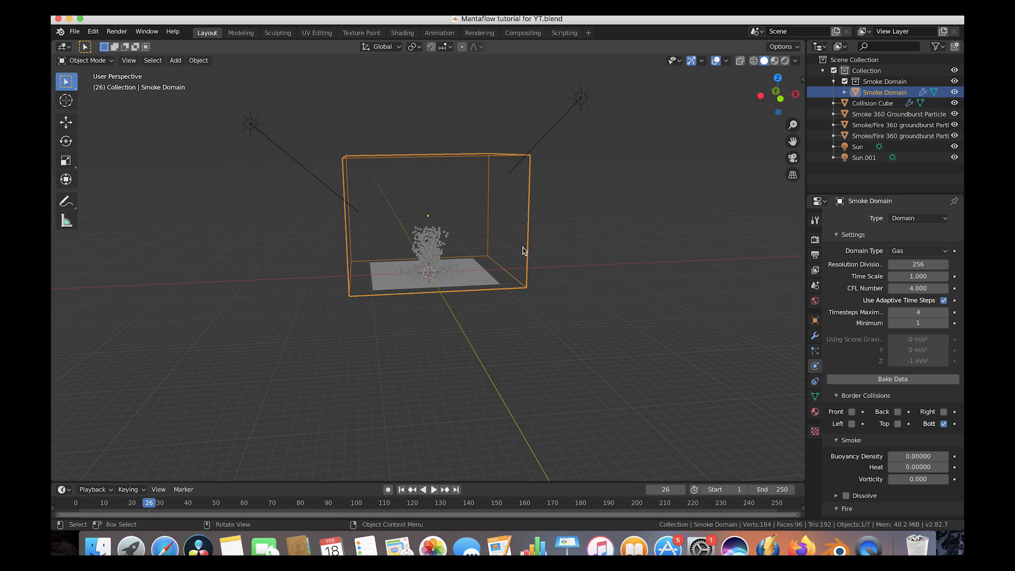
Bake the smoke domain's fluid data at Resolution Divisions 256
{"action": "scroll", "coordinate": [835, 328], "scroll_direction": "down", "scroll_amount": 1}
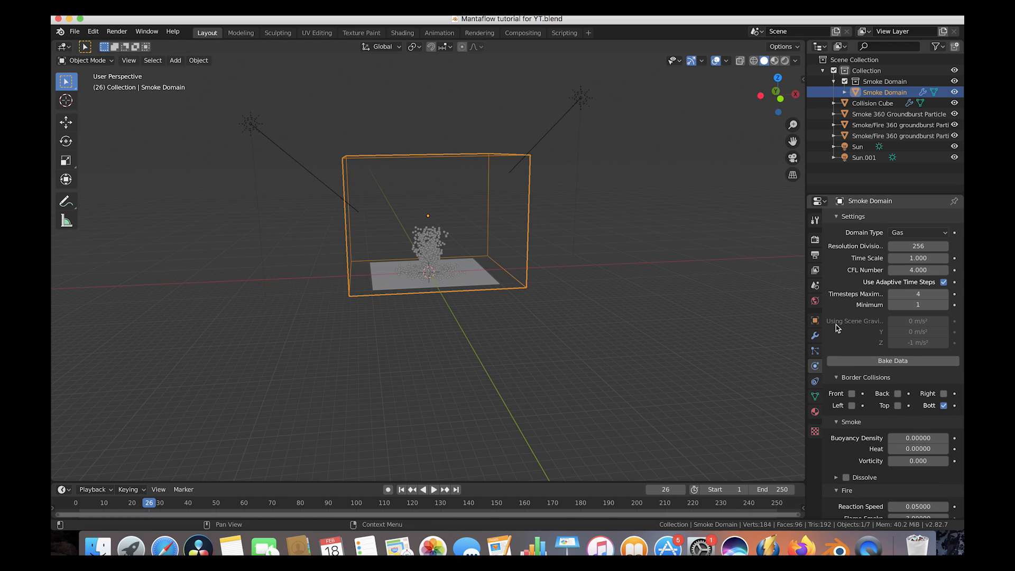
{"action": "scroll", "coordinate": [872, 355], "scroll_direction": "down", "scroll_amount": 1}
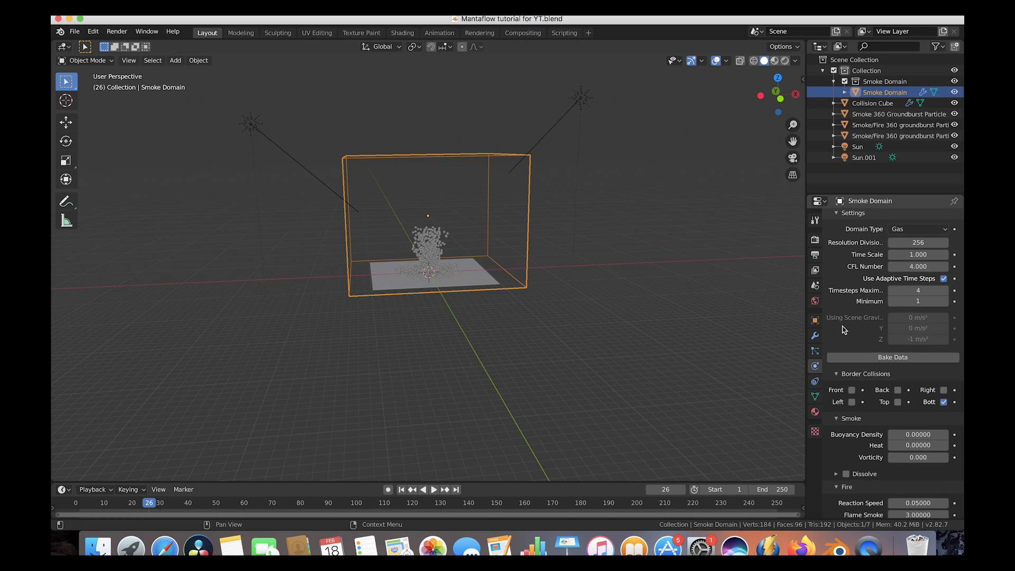
{"action": "left_click", "coordinate": [895, 358]}
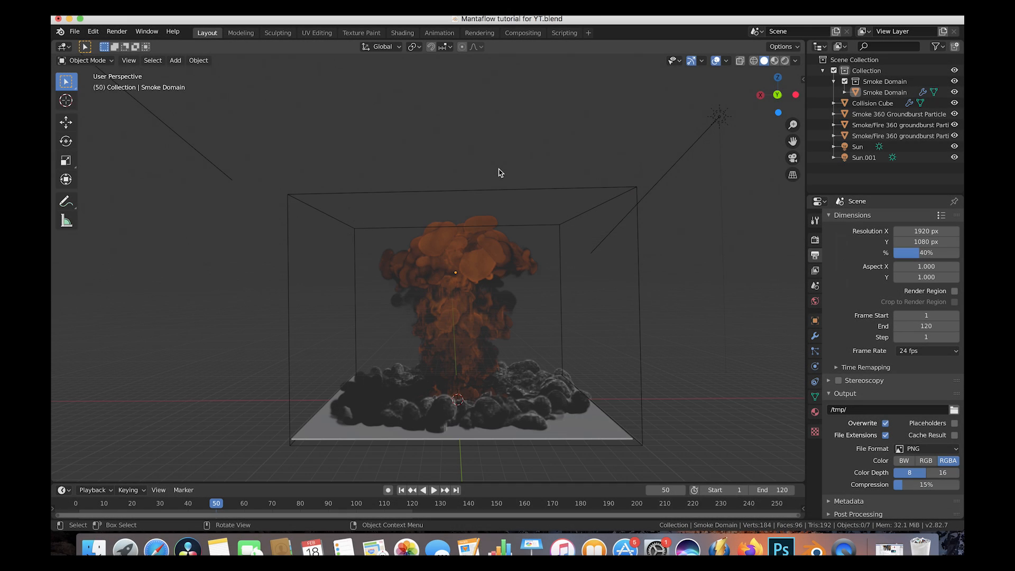
Inspect the baked explosion at frame 50 from several sides in Solid shading
{"action": "scroll", "coordinate": [372, 283], "scroll_direction": "right", "scroll_amount": 10}
{"action": "scroll", "coordinate": [372, 284], "scroll_direction": "right", "scroll_amount": 10}
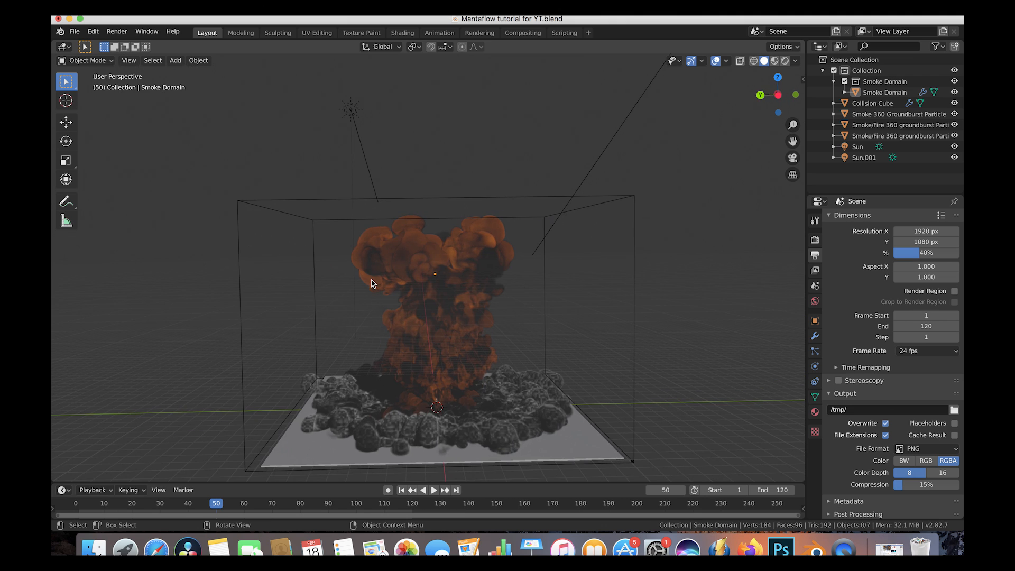
{"action": "scroll", "coordinate": [372, 283], "scroll_direction": "right", "scroll_amount": 10}
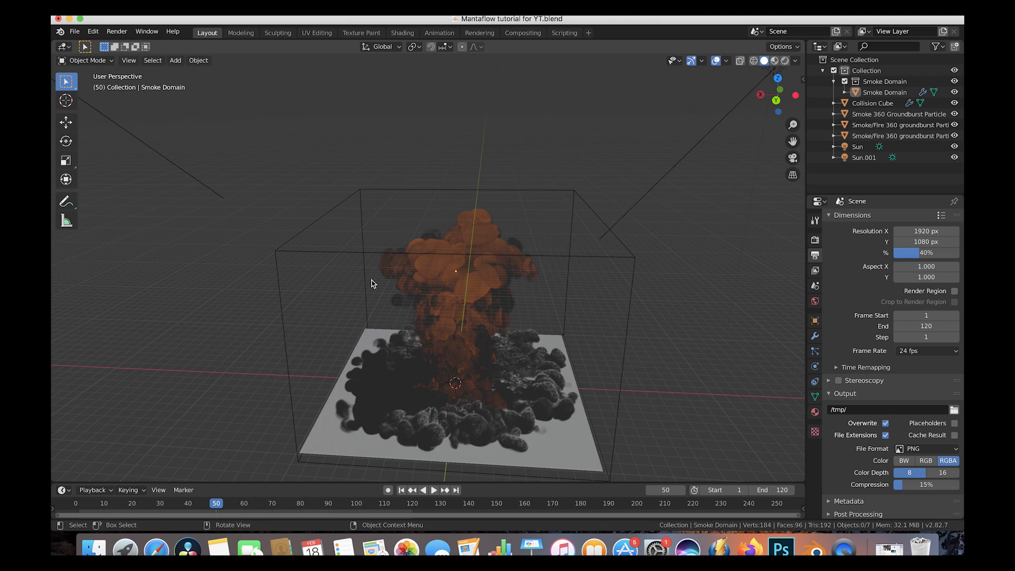
{"action": "scroll", "coordinate": [372, 284], "scroll_direction": "right", "scroll_amount": 3}
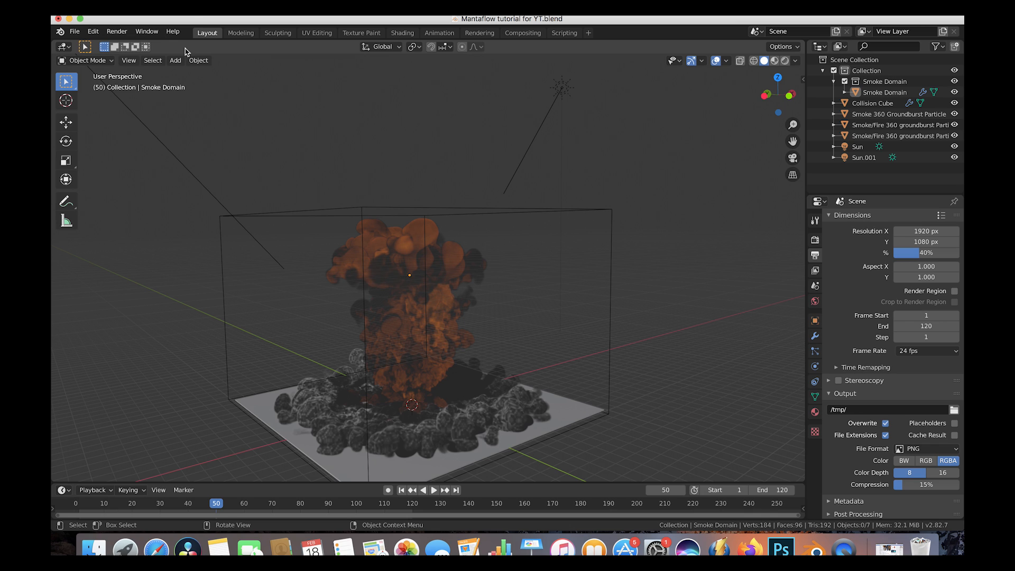
{"action": "scroll", "coordinate": [464, 327], "scroll_direction": "right", "scroll_amount": 8}
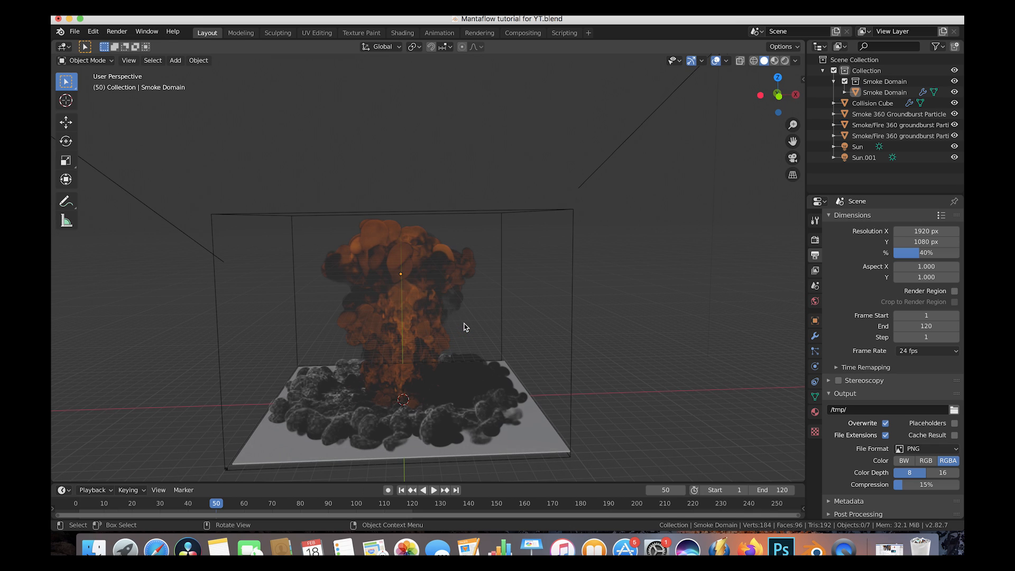
{"action": "left_click", "coordinate": [130, 61]}
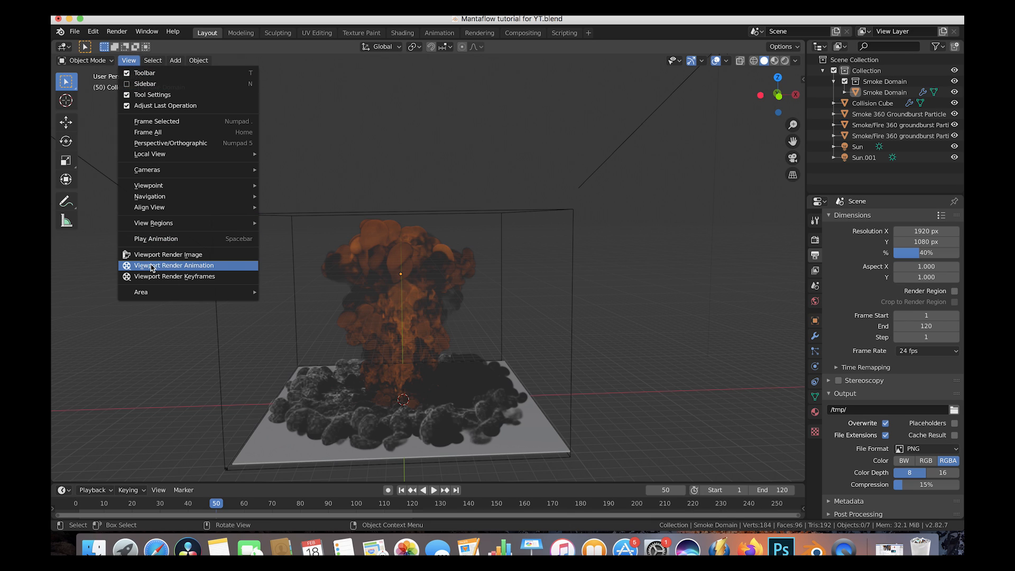
{"action": "middle_click_drag", "start_coordinate": [389, 317], "coordinate": [402, 305]}
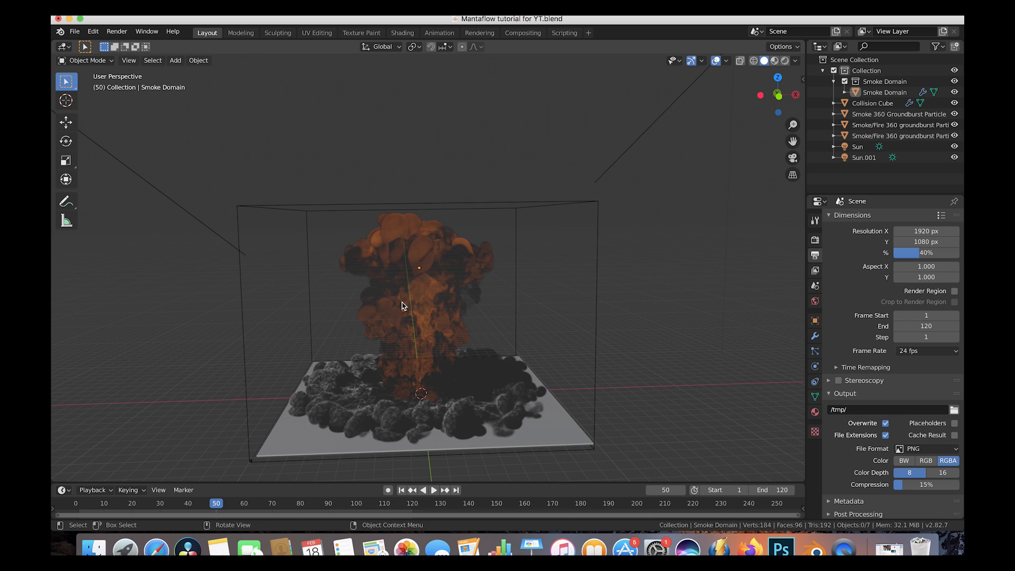
{"action": "middle_click_drag", "start_coordinate": [432, 256], "coordinate": [444, 240]}
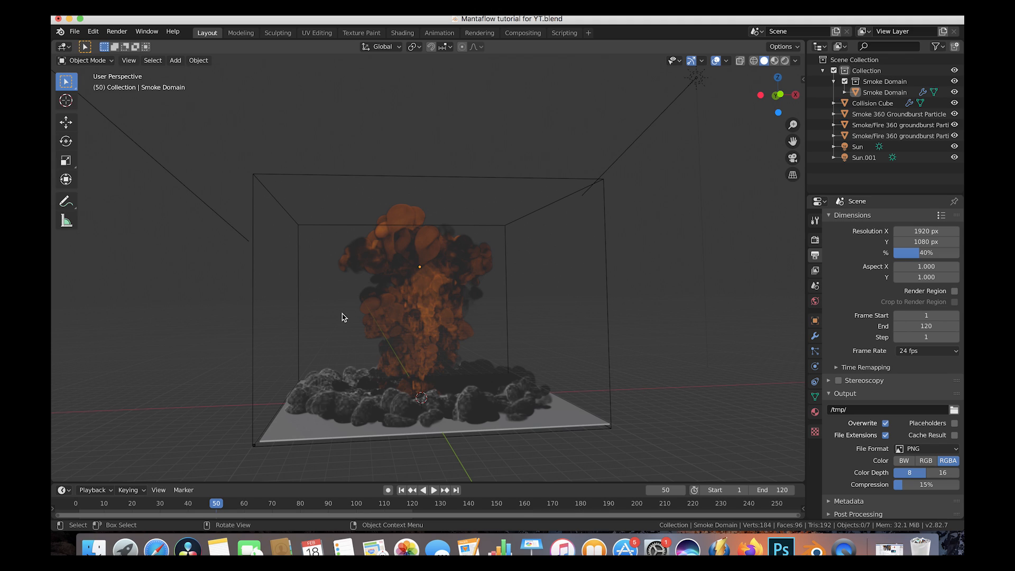
Play back the rendered viewport animation of the explosion and close the player
{"action": "left_click", "coordinate": [117, 31]}
{"action": "left_click", "coordinate": [142, 97]}
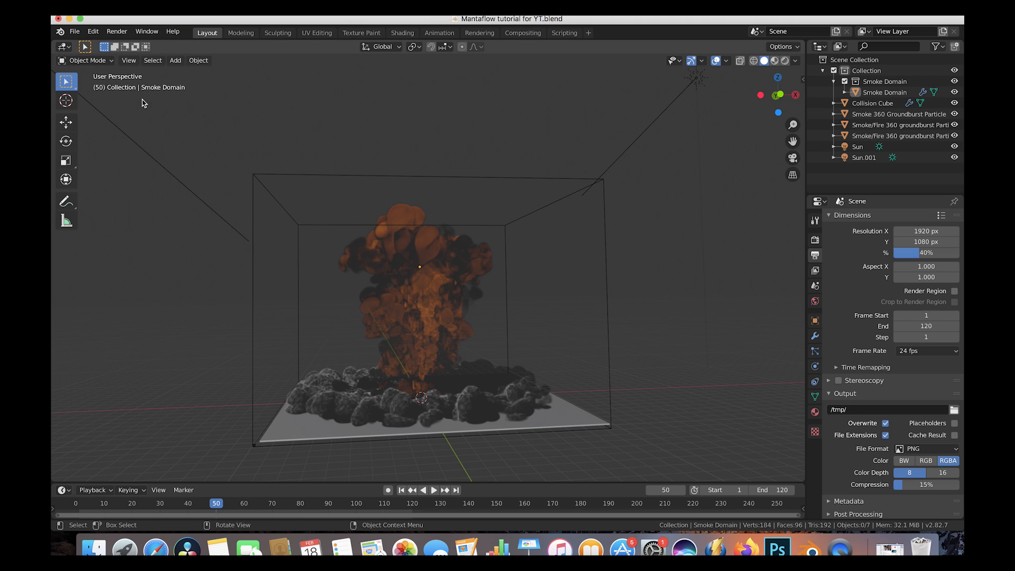
{"action": "left_click_drag", "start_coordinate": [465, 160], "coordinate": [473, 153]}
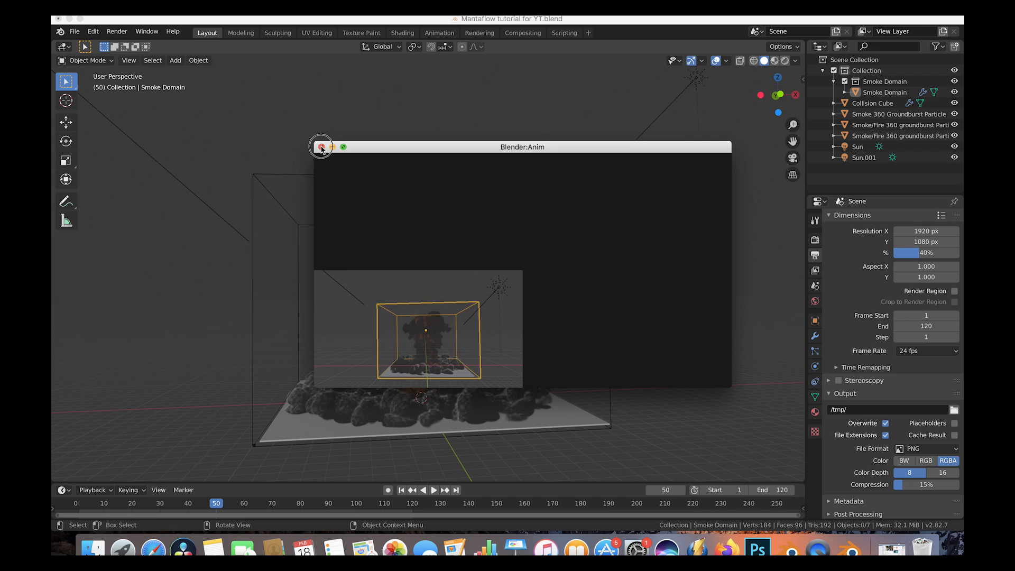
{"action": "left_click", "coordinate": [322, 146]}
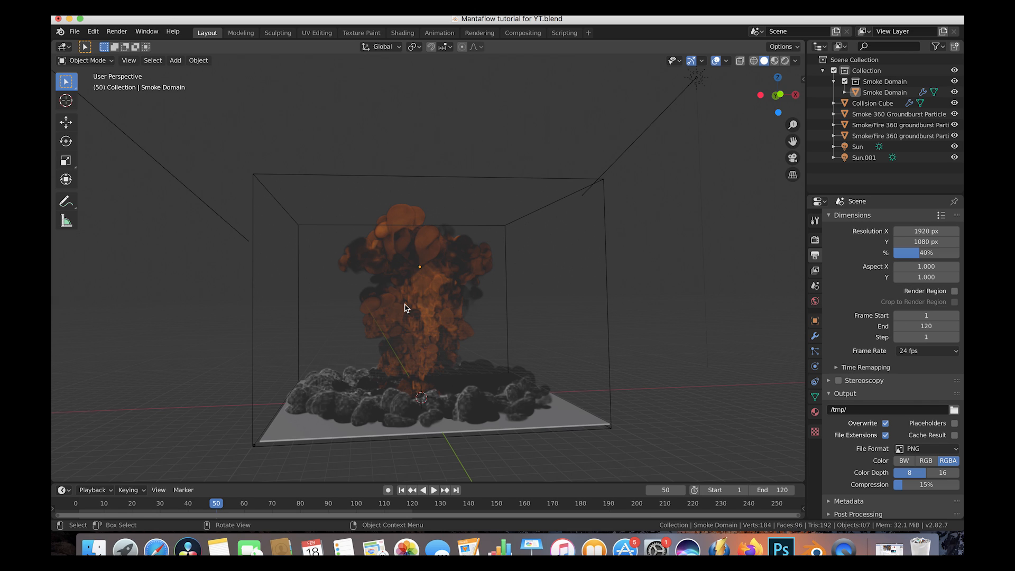
Preview the explosion at frame 50 in Rendered shading from several angles and distances, and return to Solid shading
{"action": "middle_click_drag", "start_coordinate": [406, 307], "coordinate": [507, 328]}
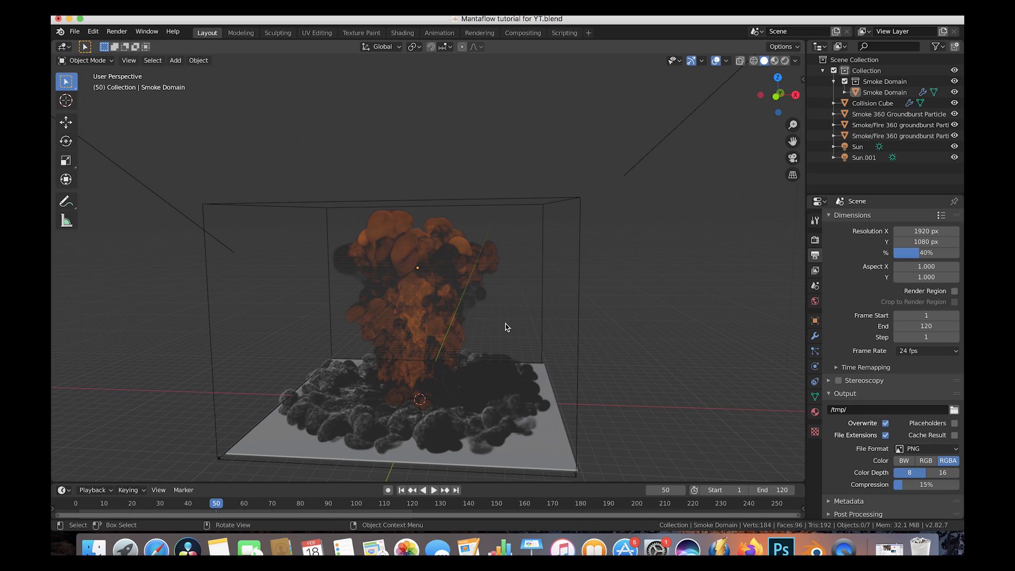
{"action": "scroll", "coordinate": [503, 326], "scroll_direction": "left", "scroll_amount": 5}
{"action": "key", "text": "z"}
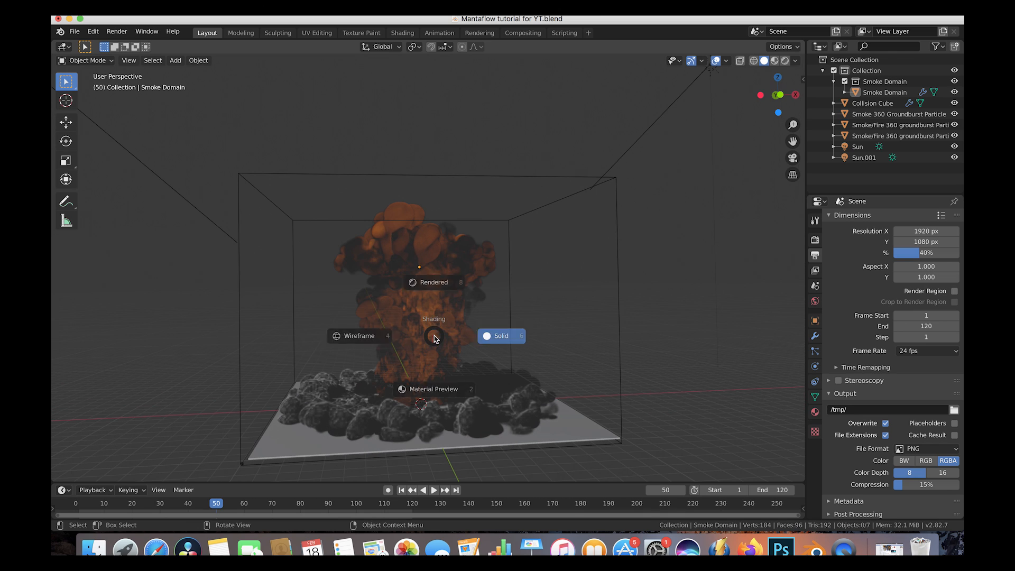
{"action": "left_click", "coordinate": [437, 272]}
{"action": "scroll", "coordinate": [449, 259], "scroll_direction": "left", "scroll_amount": 5}
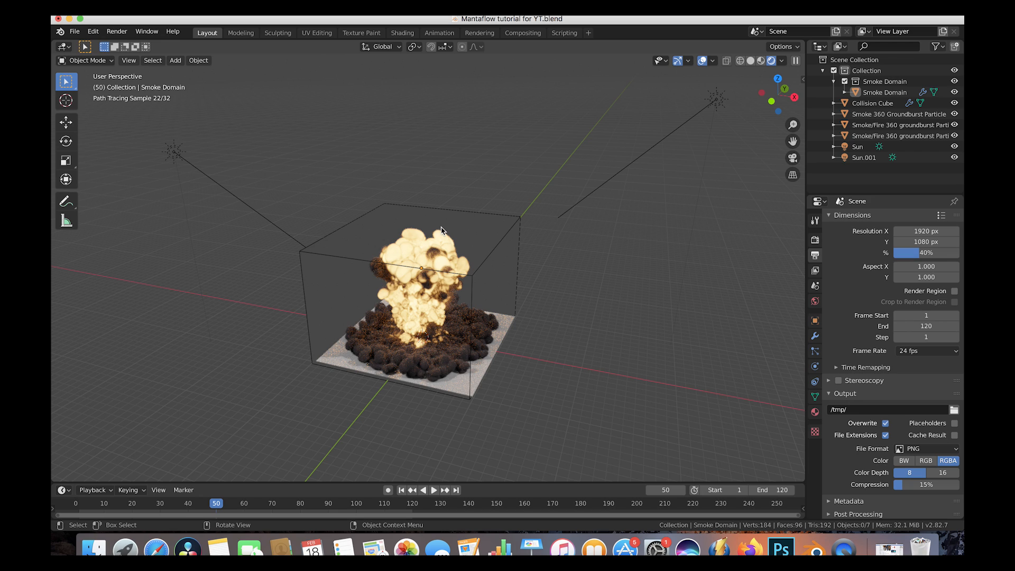
{"action": "scroll", "coordinate": [443, 231], "scroll_direction": "down", "scroll_amount": 5}
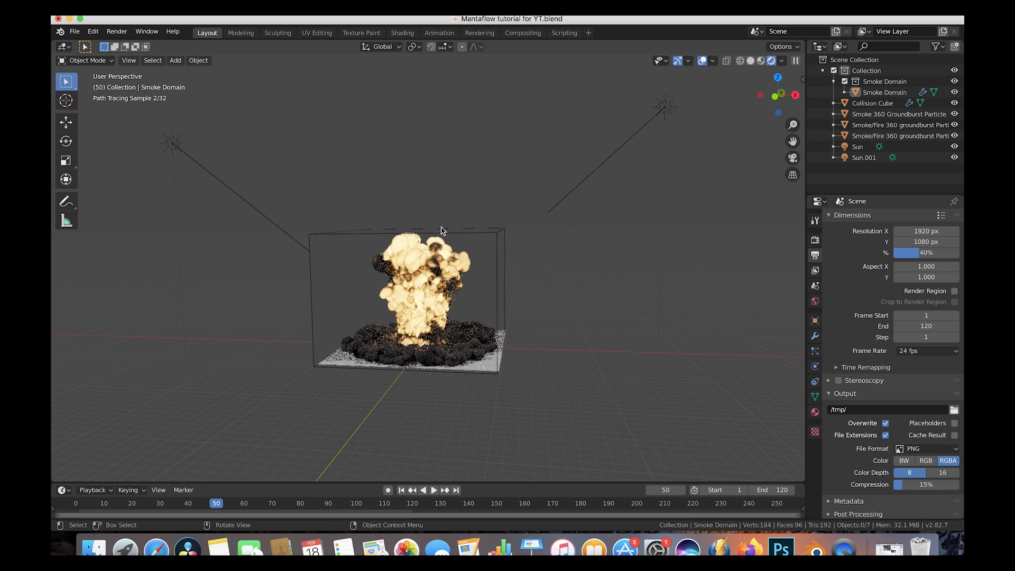
{"action": "scroll", "coordinate": [417, 254], "scroll_direction": "up", "scroll_amount": 4}
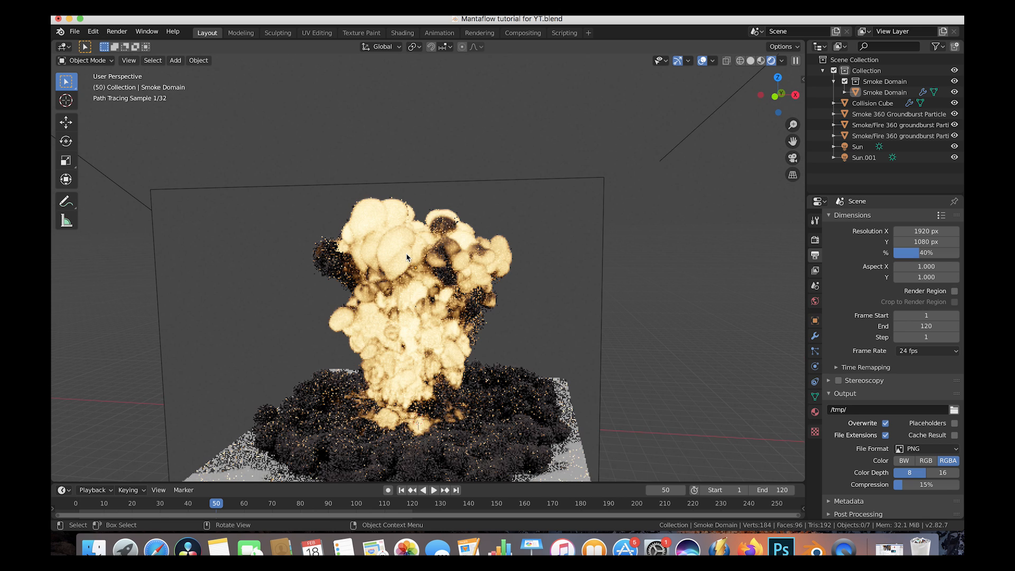
{"action": "scroll", "coordinate": [476, 270], "scroll_direction": "down", "scroll_amount": 3}
{"action": "key", "text": "z"}
{"action": "left_click", "coordinate": [603, 281]}
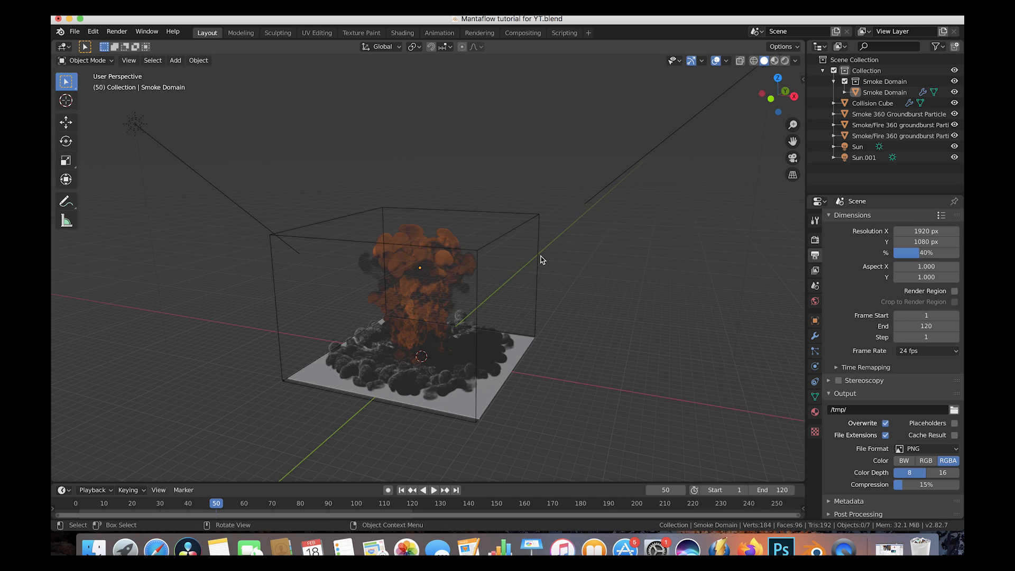
Enable Noise on the smoke domain with an Upres Factor of 3 and save the file
{"action": "scroll", "coordinate": [605, 236], "scroll_direction": "up", "scroll_amount": 2}
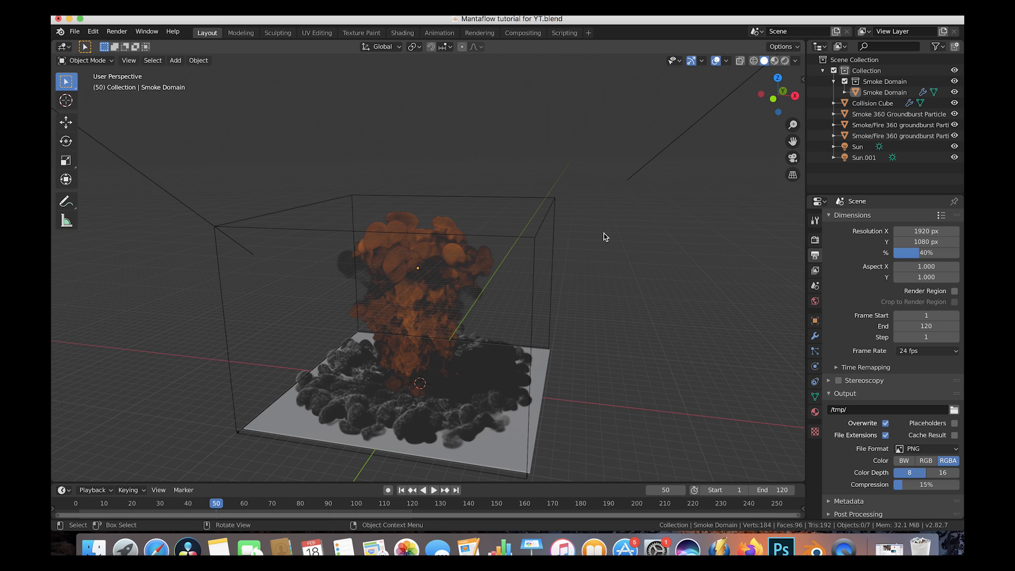
{"action": "left_click", "coordinate": [525, 199]}
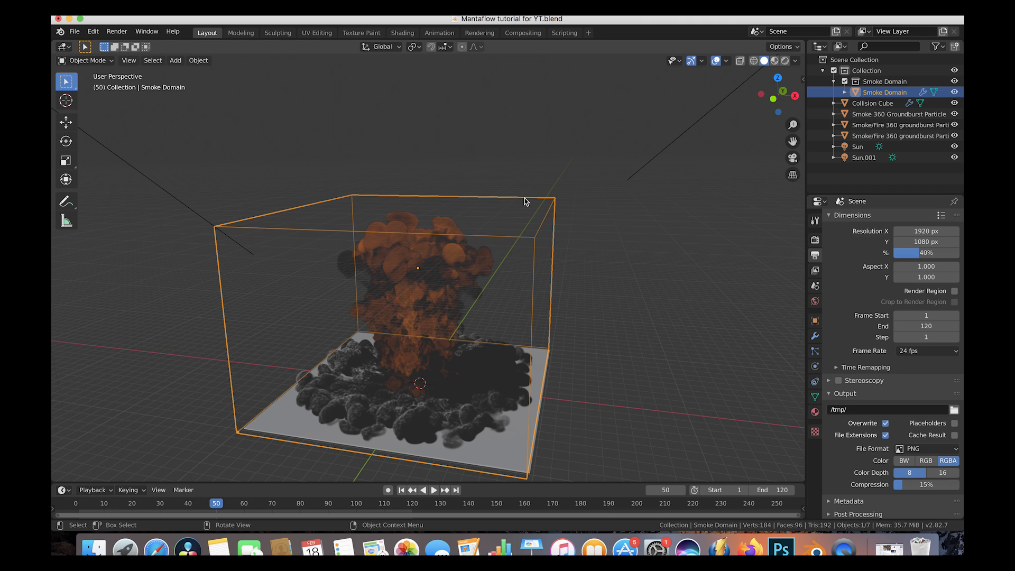
{"action": "left_click", "coordinate": [815, 367]}
{"action": "scroll", "coordinate": [871, 296], "scroll_direction": "down", "scroll_amount": 12}
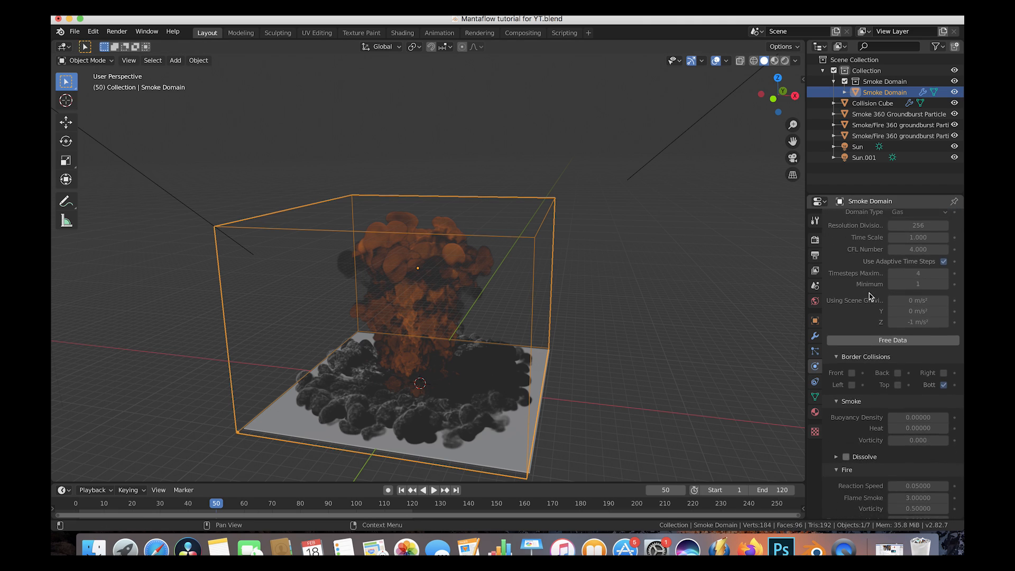
{"action": "scroll", "coordinate": [871, 315], "scroll_direction": "down", "scroll_amount": 2}
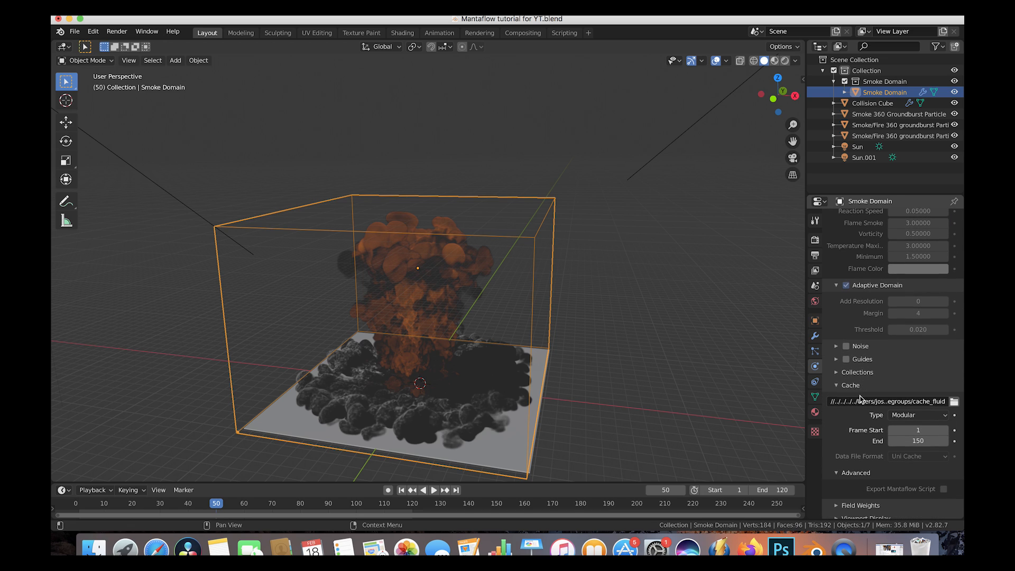
{"action": "left_click", "coordinate": [836, 344]}
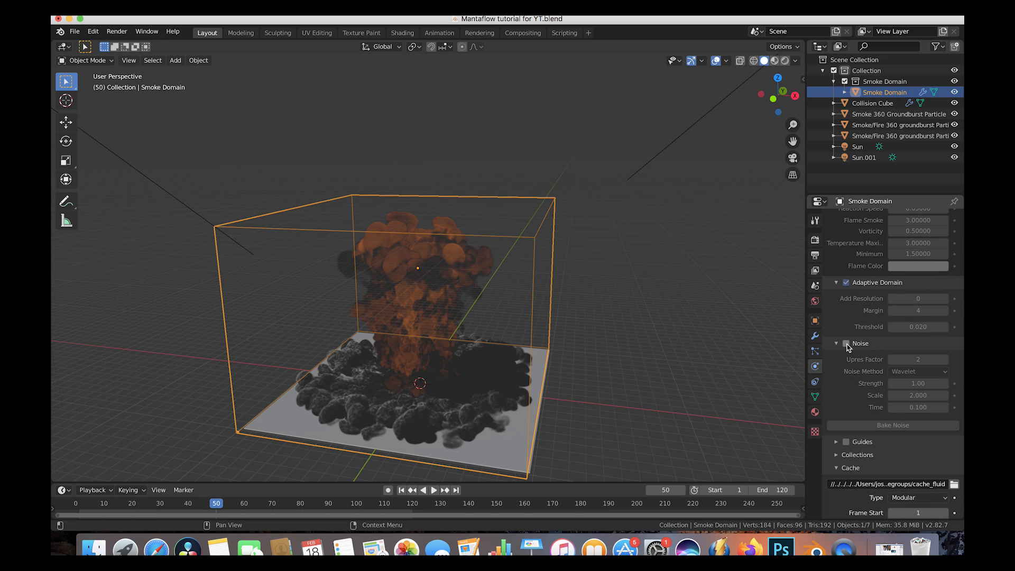
{"action": "left_click", "coordinate": [847, 344]}
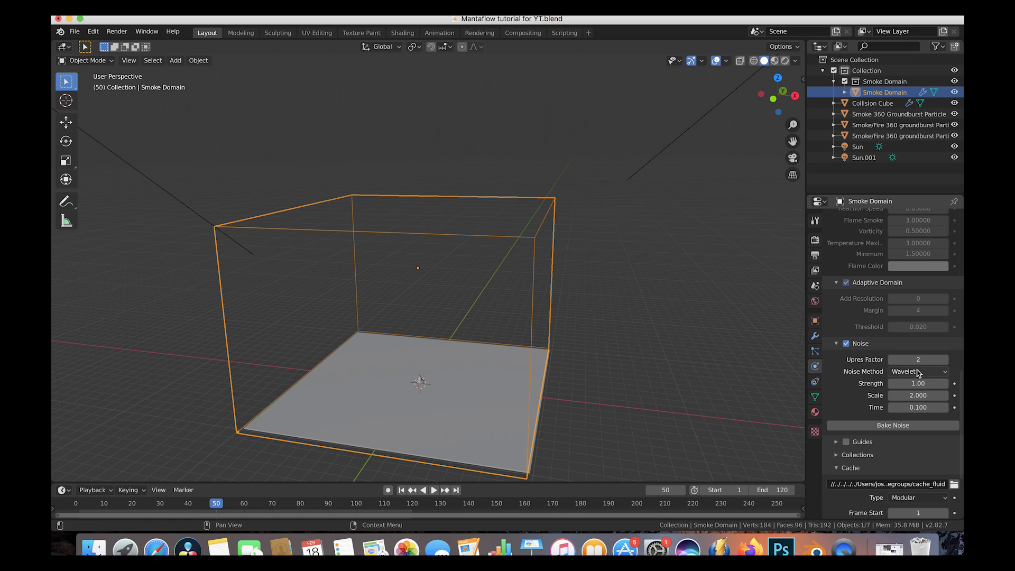
{"action": "left_click", "coordinate": [945, 360]}
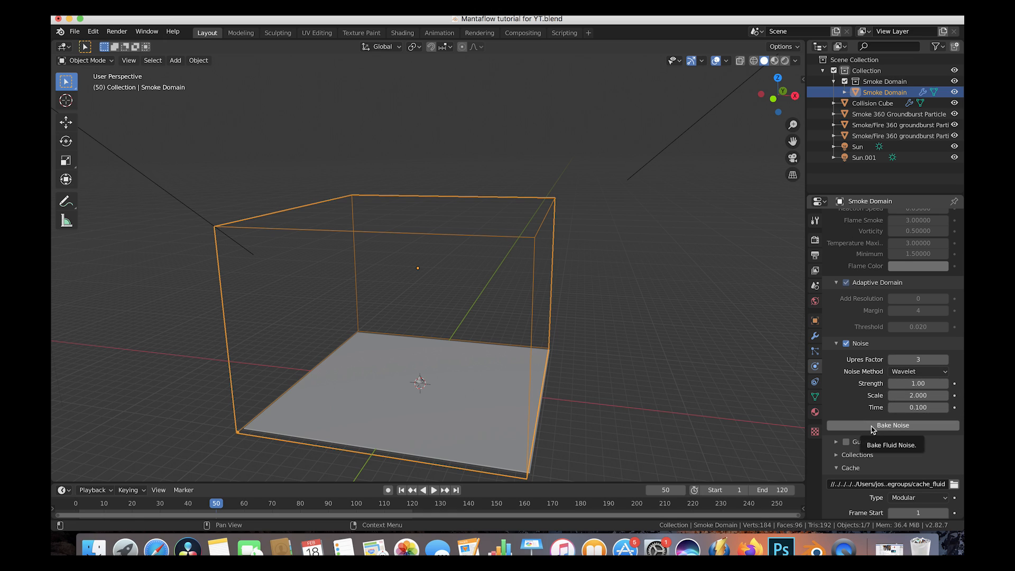
{"action": "left_click", "coordinate": [75, 31]}
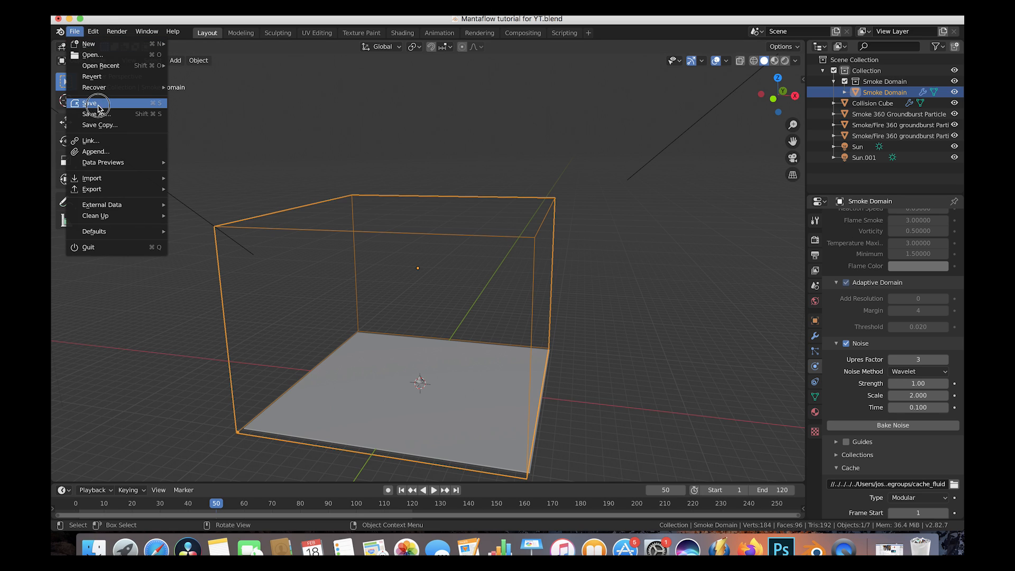
{"action": "left_click", "coordinate": [98, 104]}
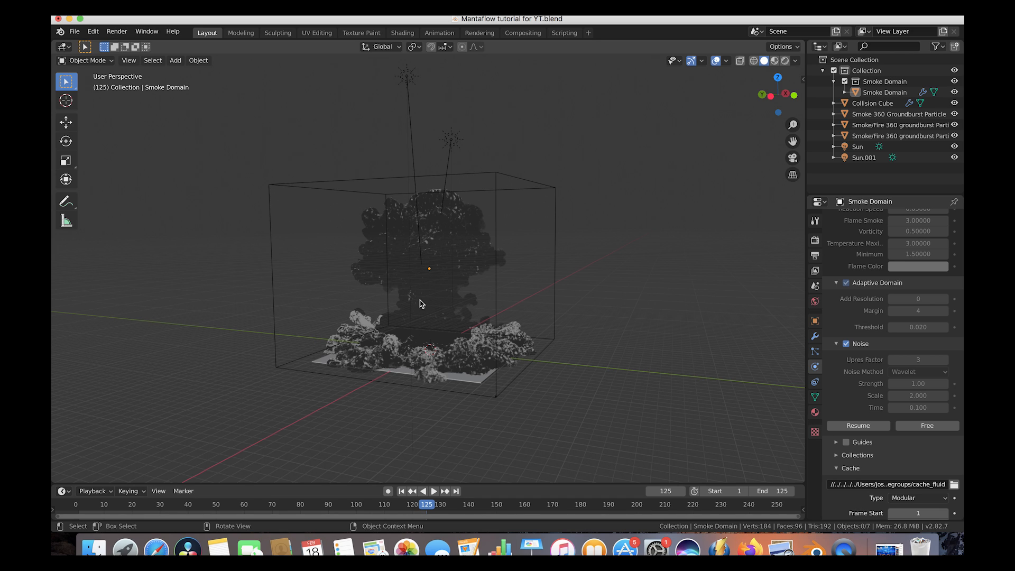
Select the smoke domain and inspect the noise-refined explosion at frames 30 and 40 from several angles
{"action": "scroll", "coordinate": [422, 304], "scroll_direction": "right", "scroll_amount": 10}
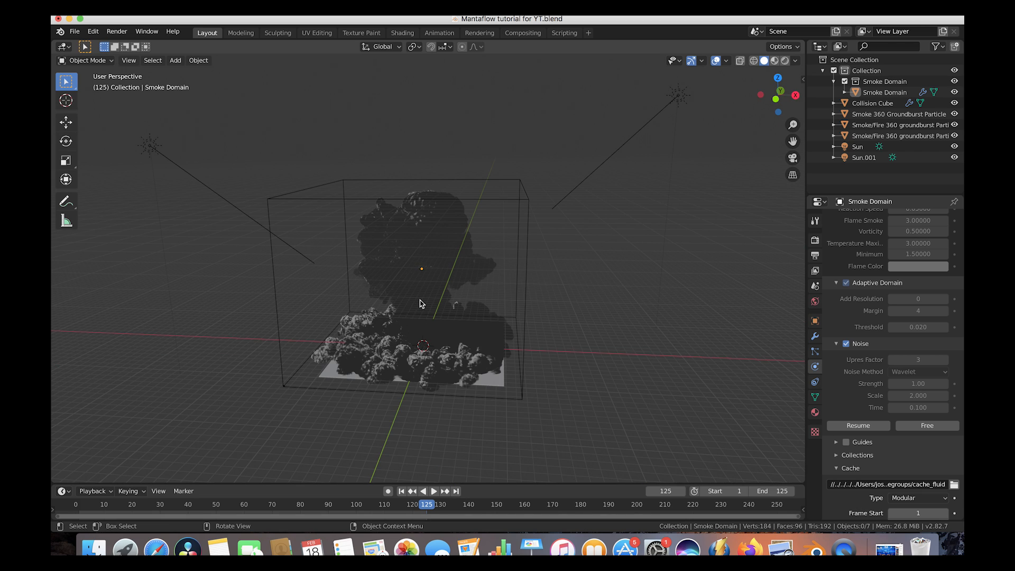
{"action": "left_click", "coordinate": [487, 184]}
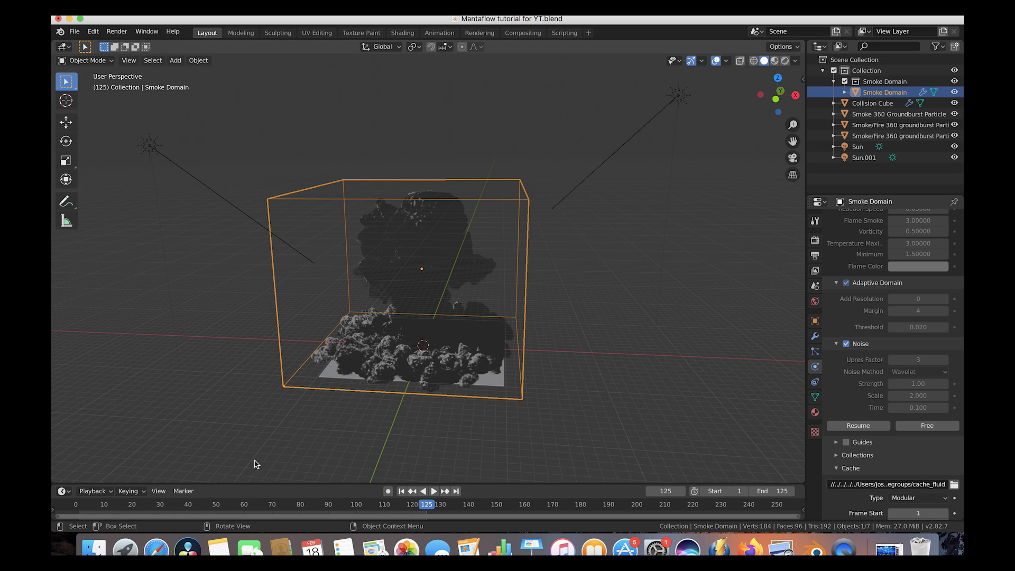
{"action": "left_click", "coordinate": [160, 507]}
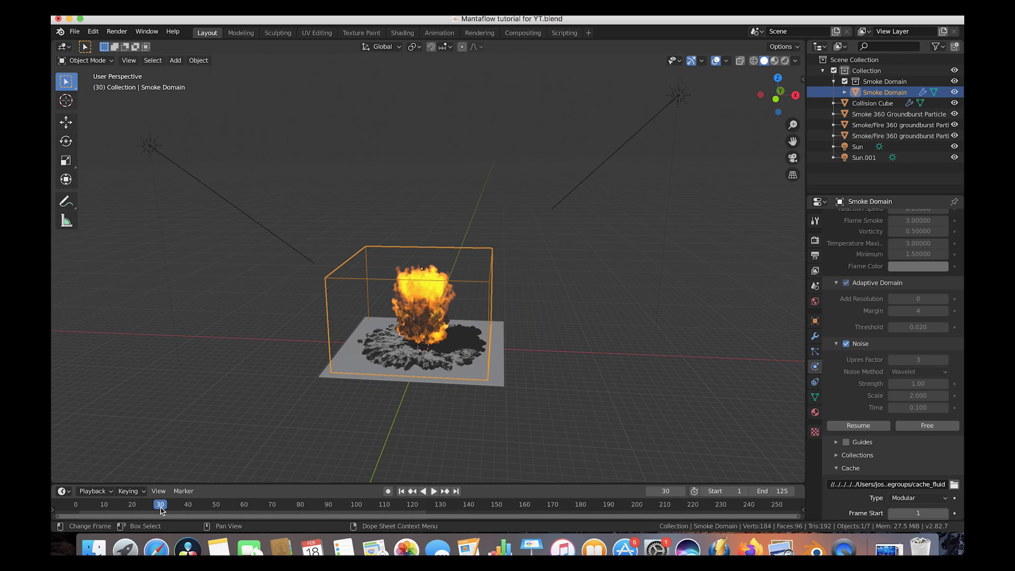
{"action": "middle_click_drag", "start_coordinate": [391, 402], "coordinate": [381, 336]}
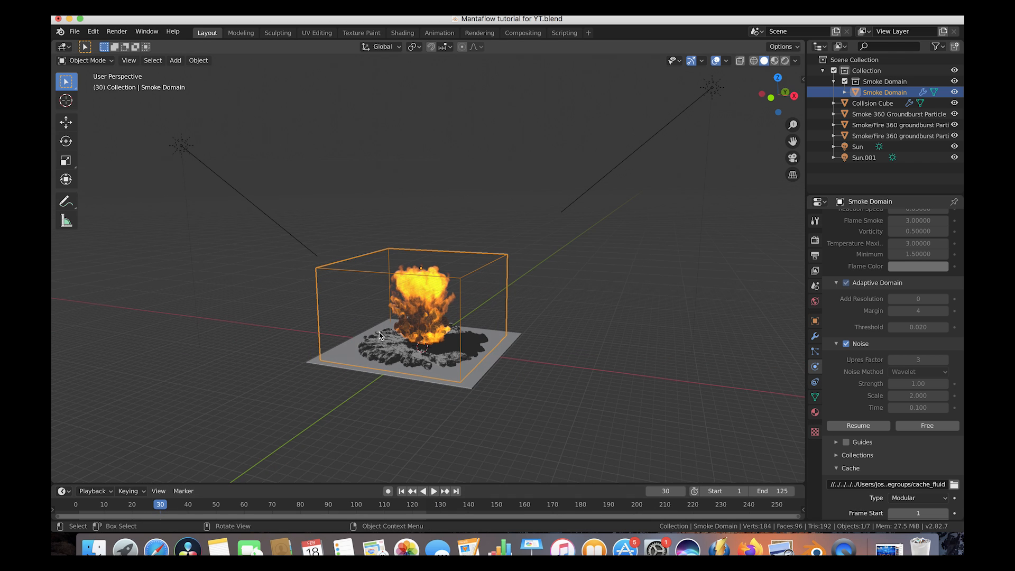
{"action": "left_click", "coordinate": [189, 507]}
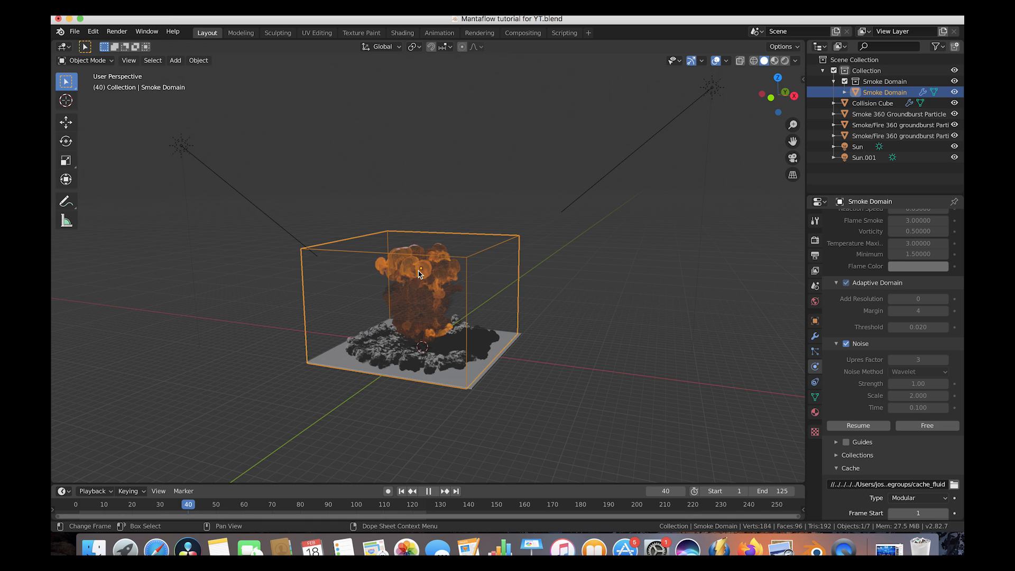
{"action": "middle_click_drag", "start_coordinate": [418, 271], "coordinate": [420, 247]}
{"action": "scroll", "coordinate": [419, 247], "scroll_direction": "up", "scroll_amount": 4}
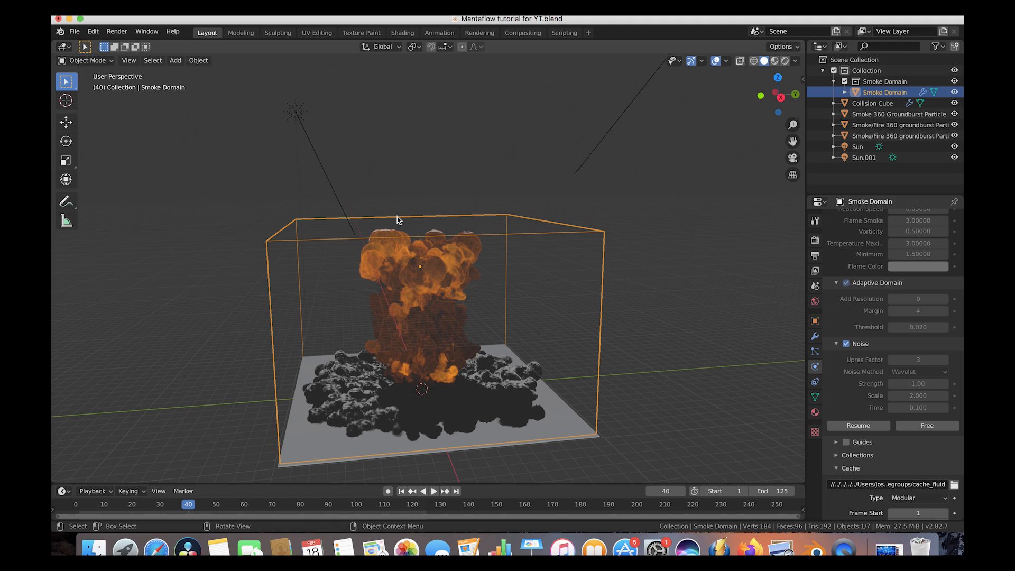
Switch to the Shading workspace and preview the whole explosion at frame 40 in Rendered shading
{"action": "left_click", "coordinate": [402, 32]}
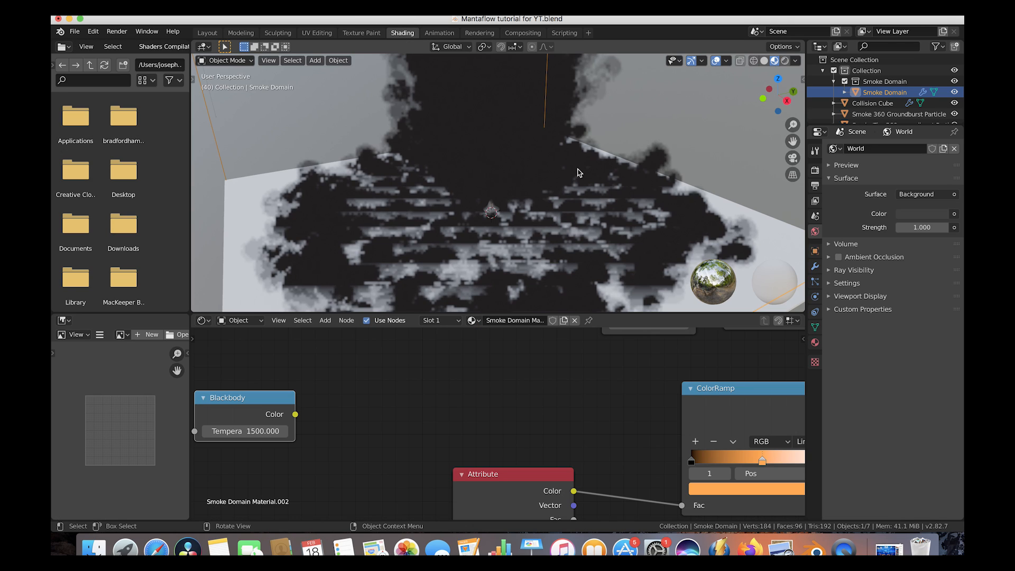
{"action": "scroll", "coordinate": [601, 180], "scroll_direction": "down", "scroll_amount": 5}
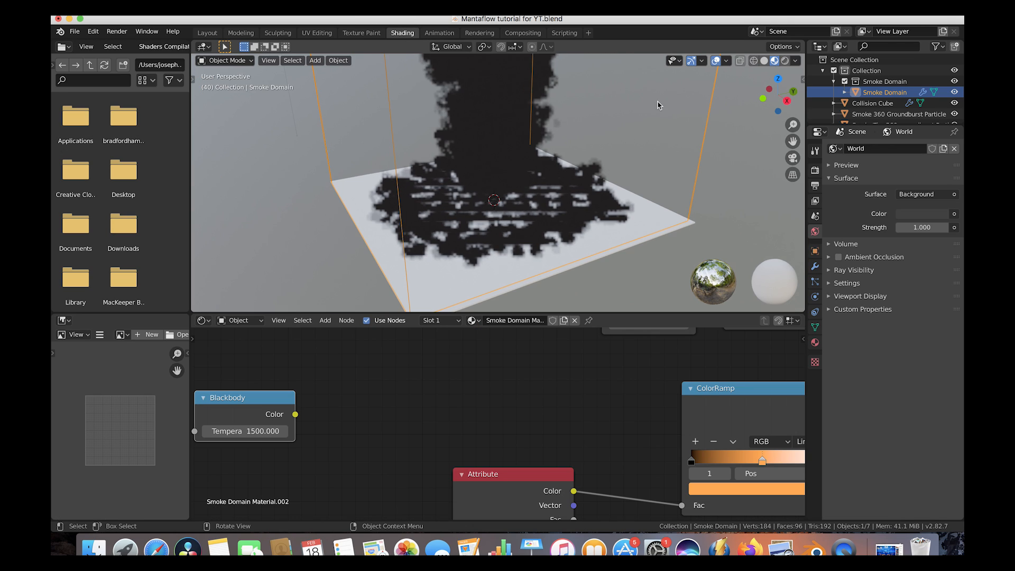
{"action": "left_click", "coordinate": [786, 60]}
{"action": "scroll", "coordinate": [603, 129], "scroll_direction": "down", "scroll_amount": 5}
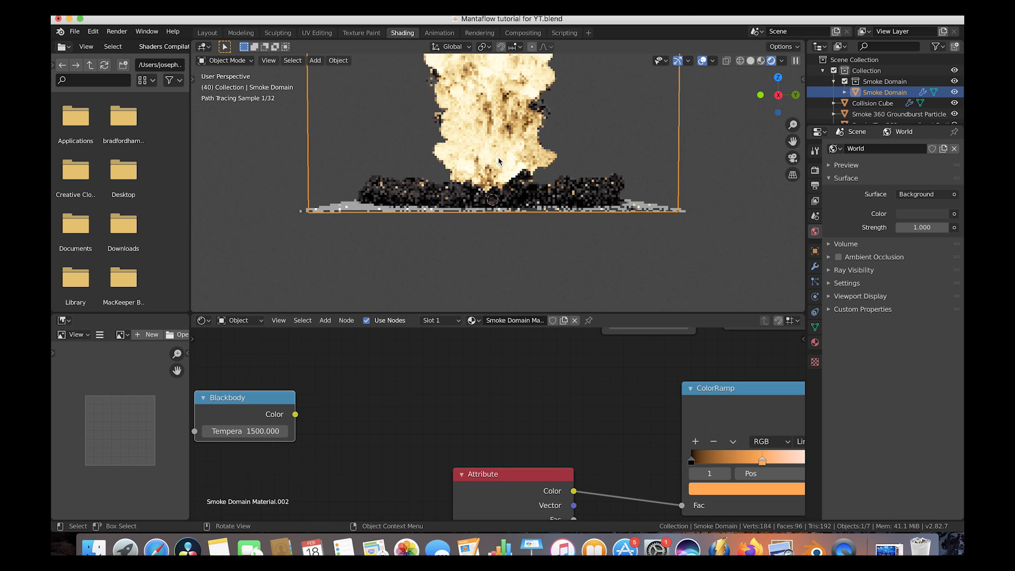
{"action": "scroll", "coordinate": [498, 157], "scroll_direction": "down", "scroll_amount": 3}
{"action": "scroll", "coordinate": [498, 157], "scroll_direction": "up", "scroll_amount": 3, "text": "shift"}
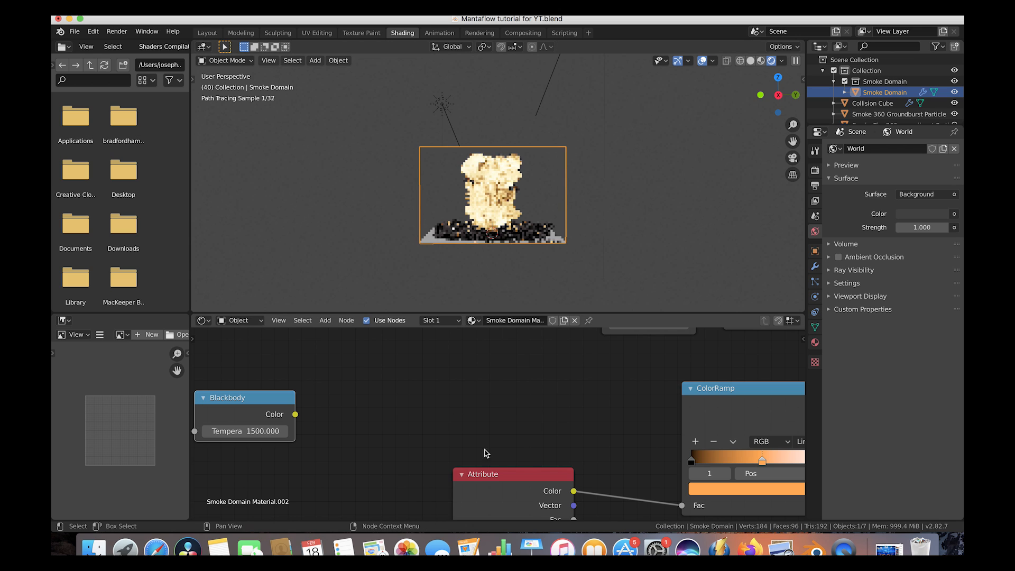
Shift the middle orange stop of the flame ColorRamp slightly toward the white end in the smoke domain material
{"action": "scroll", "coordinate": [485, 238], "scroll_direction": "up", "scroll_amount": 3}
{"action": "scroll", "coordinate": [502, 425], "scroll_direction": "down", "scroll_amount": 3}
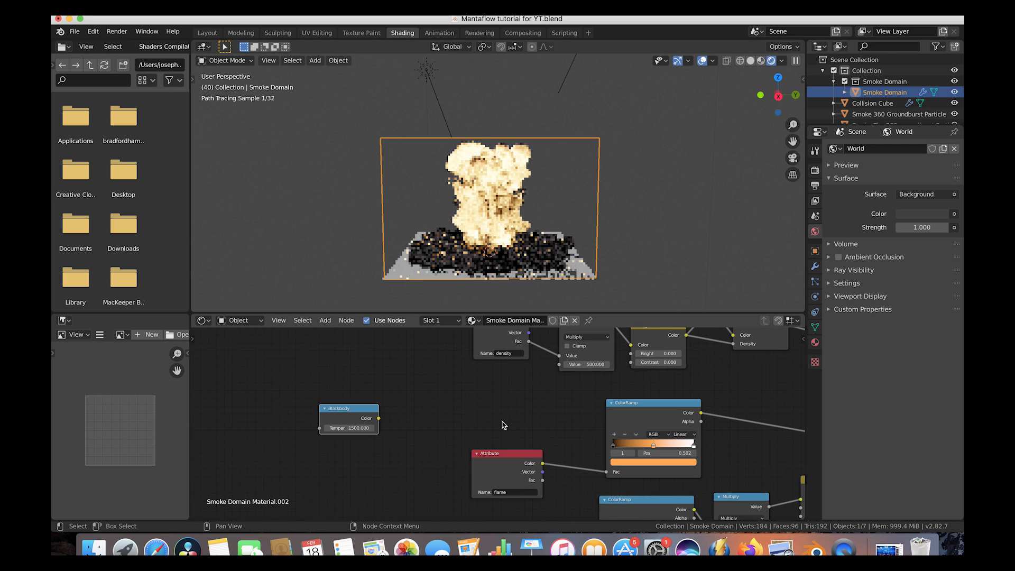
{"action": "scroll", "coordinate": [502, 425], "scroll_direction": "right", "scroll_amount": 4}
{"action": "scroll", "coordinate": [502, 425], "scroll_direction": "down", "scroll_amount": 2}
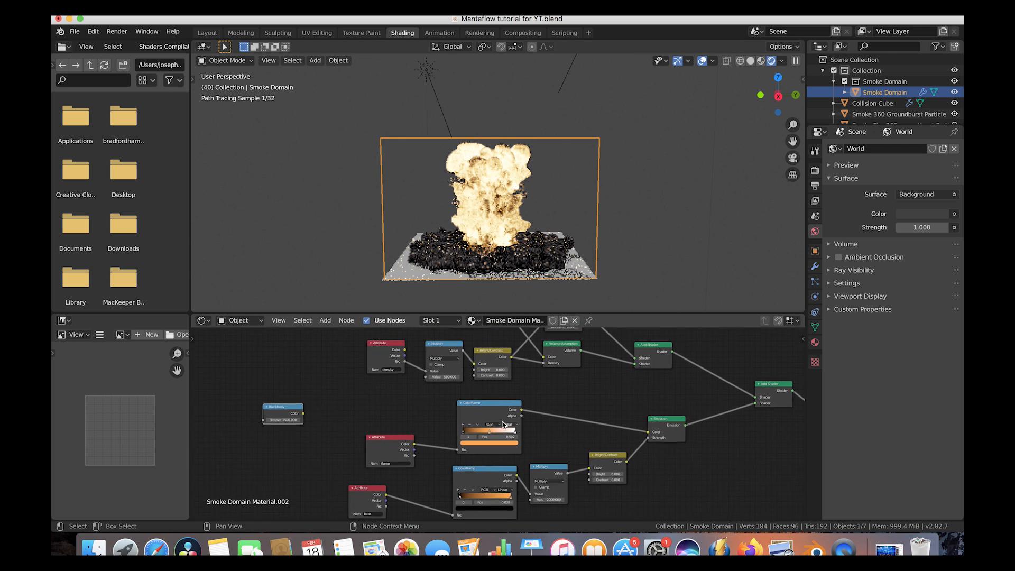
{"action": "scroll", "coordinate": [426, 392], "scroll_direction": "up", "scroll_amount": 1}
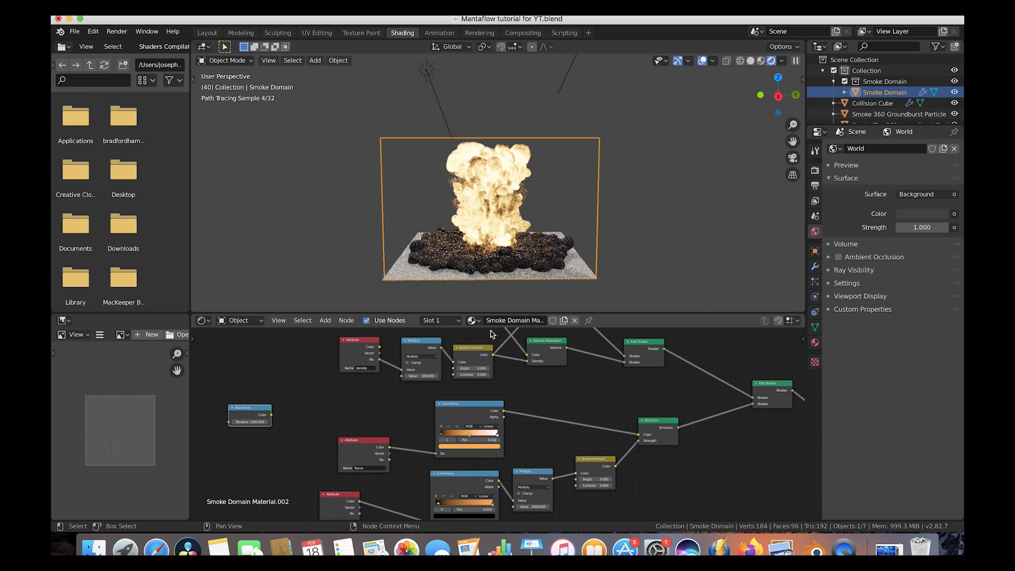
{"action": "scroll", "coordinate": [449, 410], "scroll_direction": "up", "scroll_amount": 1}
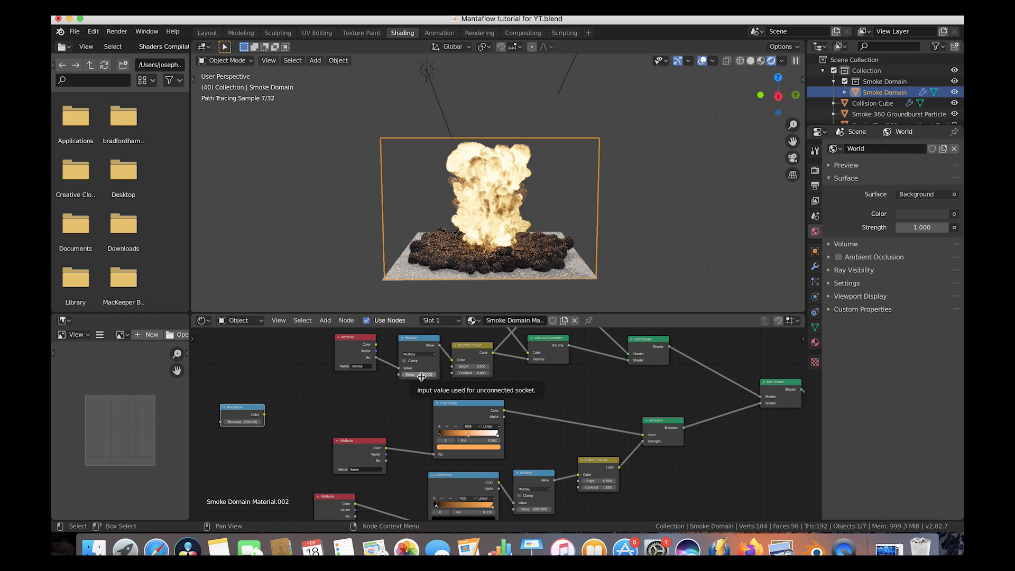
{"action": "middle_click_drag", "start_coordinate": [472, 421], "coordinate": [461, 398]}
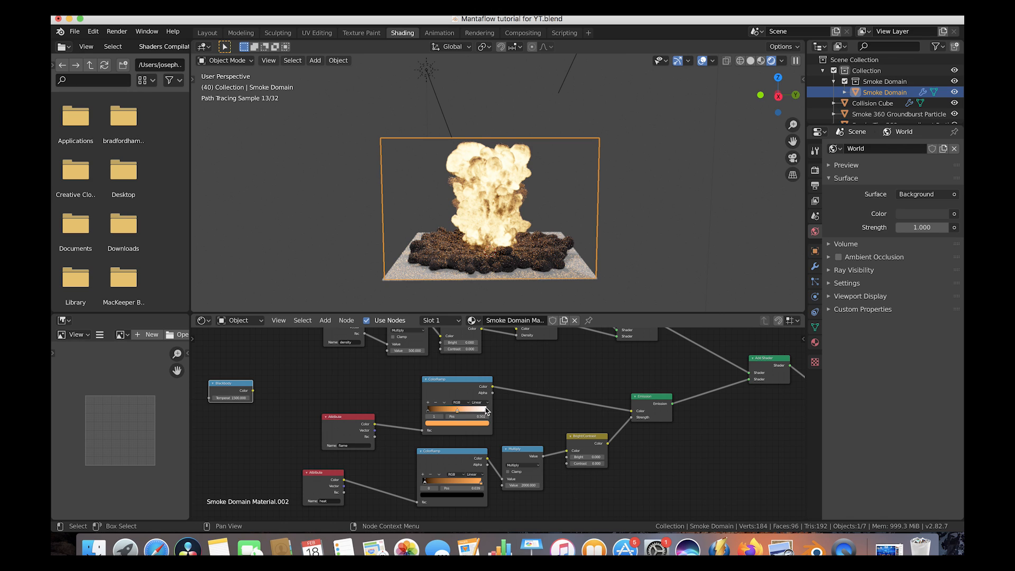
{"action": "left_click_drag", "start_coordinate": [459, 413], "coordinate": [460, 414]}
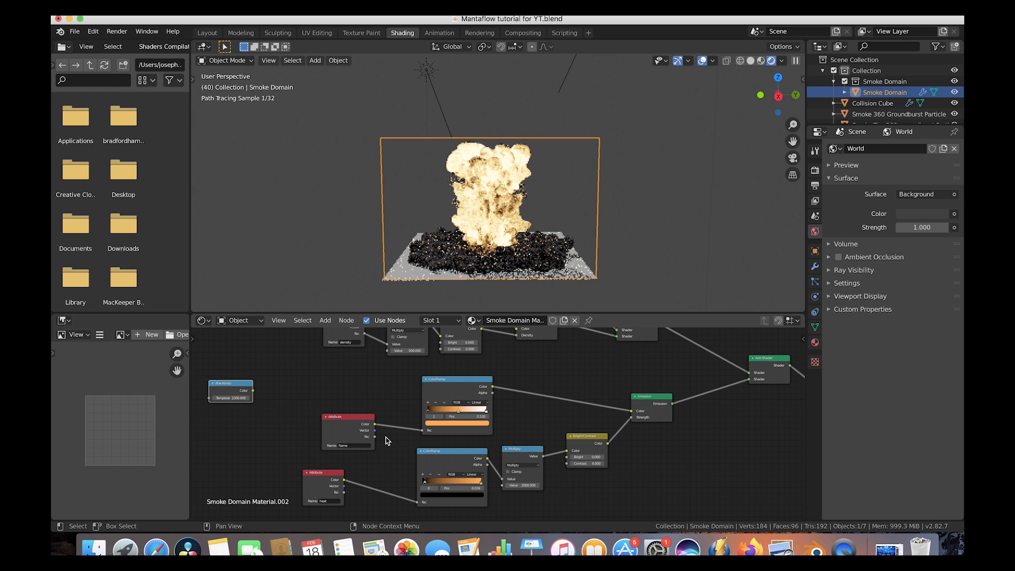
Try the black stop of the heat ColorRamp near the middle, and move it back to about 0.057
{"action": "scroll", "coordinate": [388, 439], "scroll_direction": "down", "scroll_amount": 5}
{"action": "scroll", "coordinate": [389, 440], "scroll_direction": "right", "scroll_amount": 3}
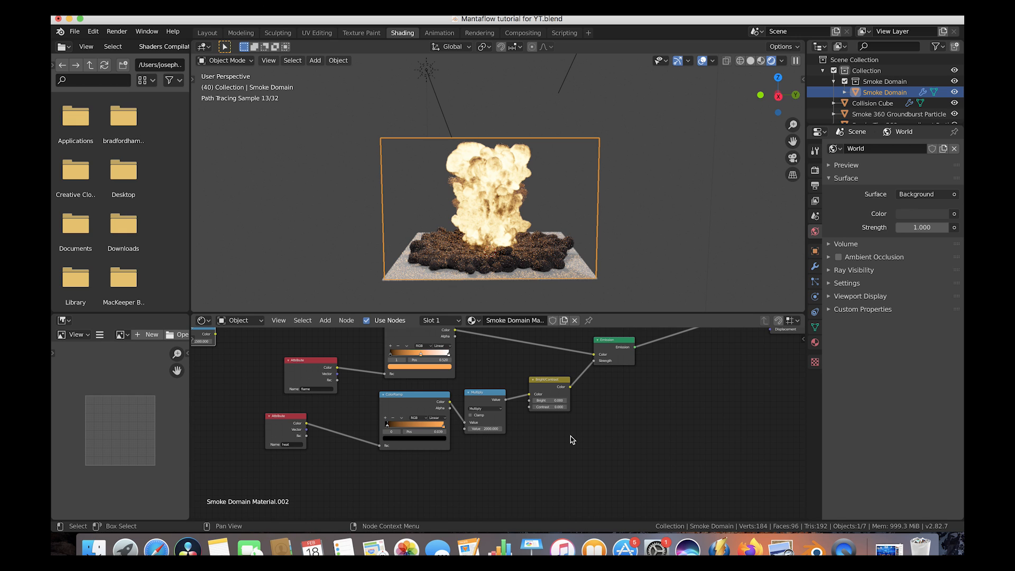
{"action": "scroll", "coordinate": [475, 404], "scroll_direction": "up", "scroll_amount": 5}
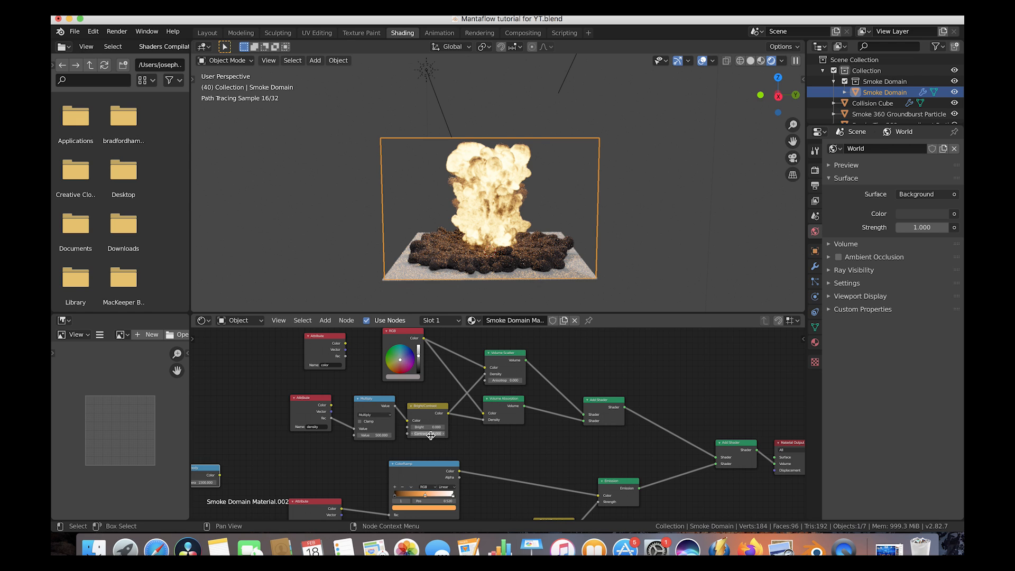
{"action": "scroll", "coordinate": [431, 435], "scroll_direction": "down", "scroll_amount": 5}
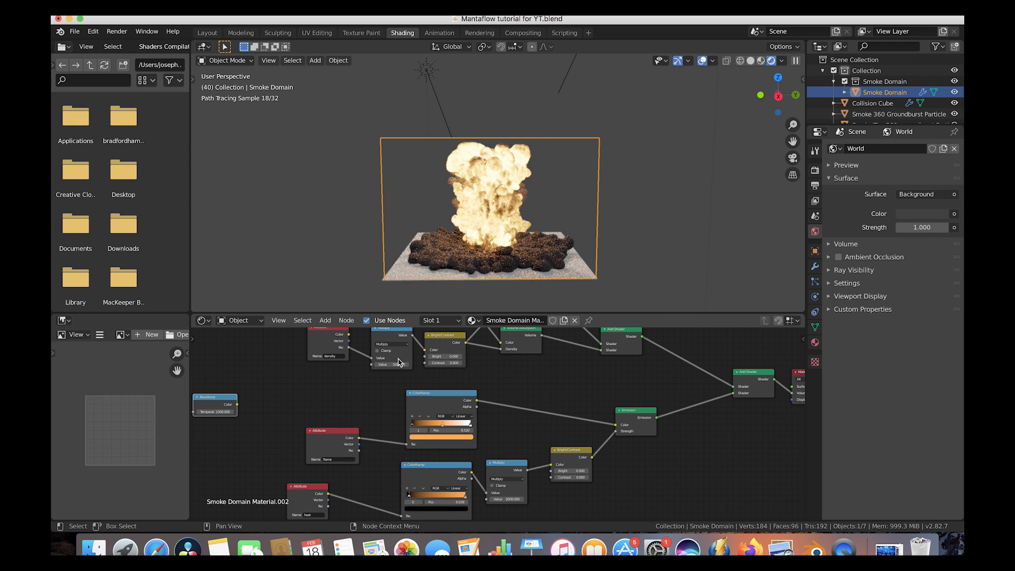
{"action": "scroll", "coordinate": [397, 381], "scroll_direction": "down", "scroll_amount": 3}
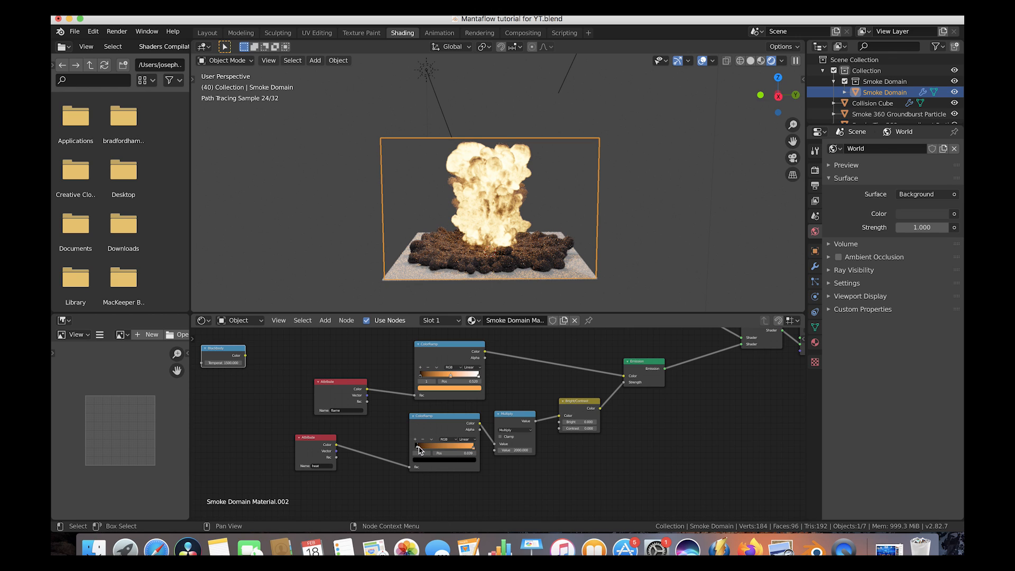
{"action": "left_click_drag", "start_coordinate": [417, 447], "coordinate": [444, 451]}
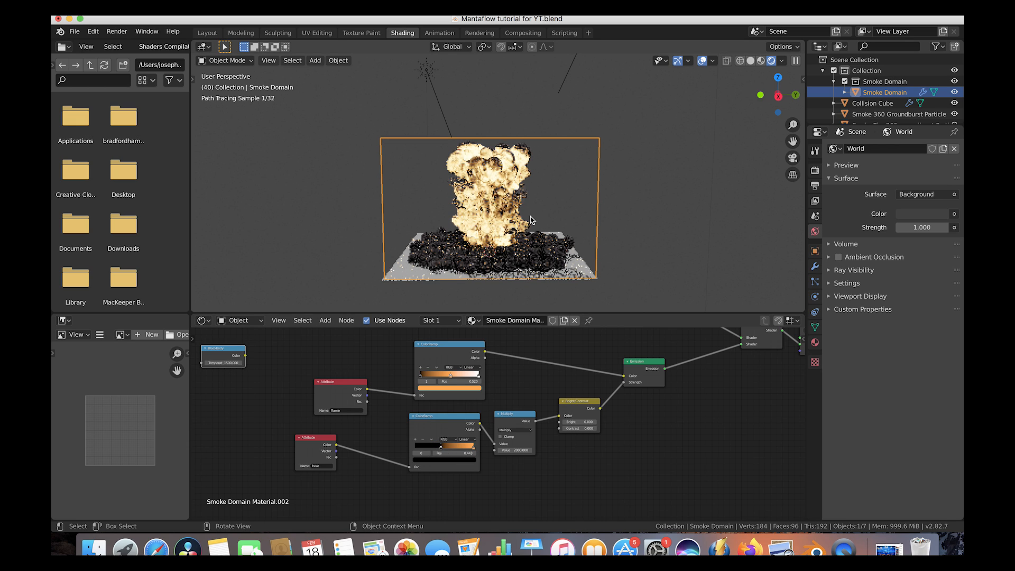
{"action": "left_click_drag", "start_coordinate": [442, 448], "coordinate": [418, 450]}
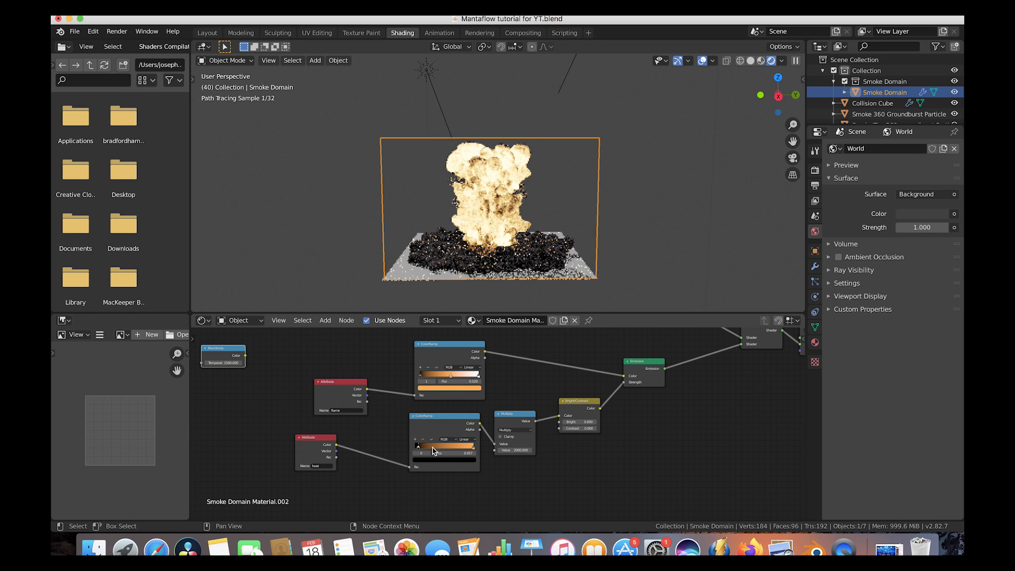
Try values of 300 and 100 in the Multiply node that drives the fire's emission strength
{"action": "left_click", "coordinate": [517, 450]}
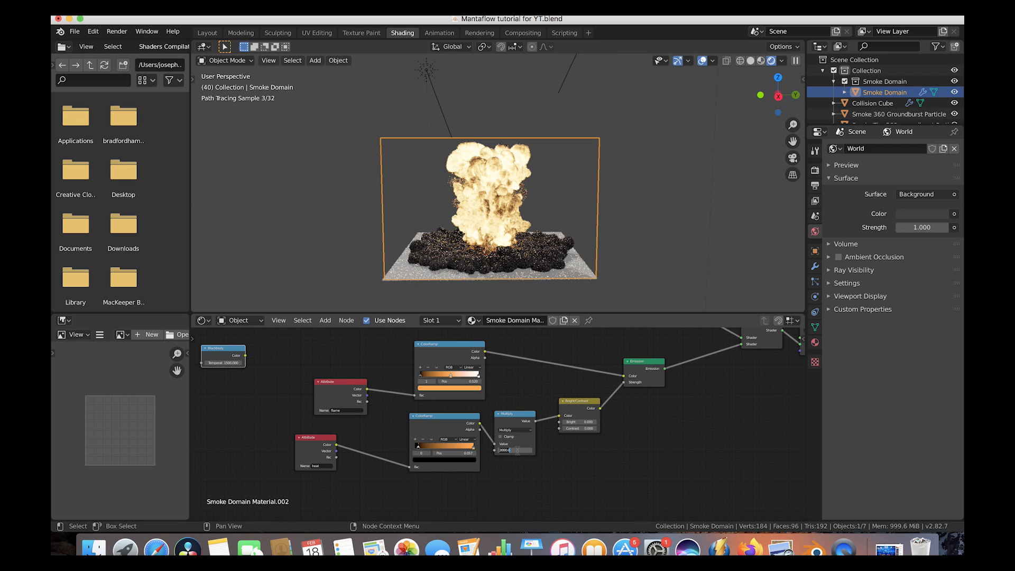
{"action": "type", "text": "300"}
{"action": "key", "text": "Return"}
{"action": "left_click", "coordinate": [516, 450]}
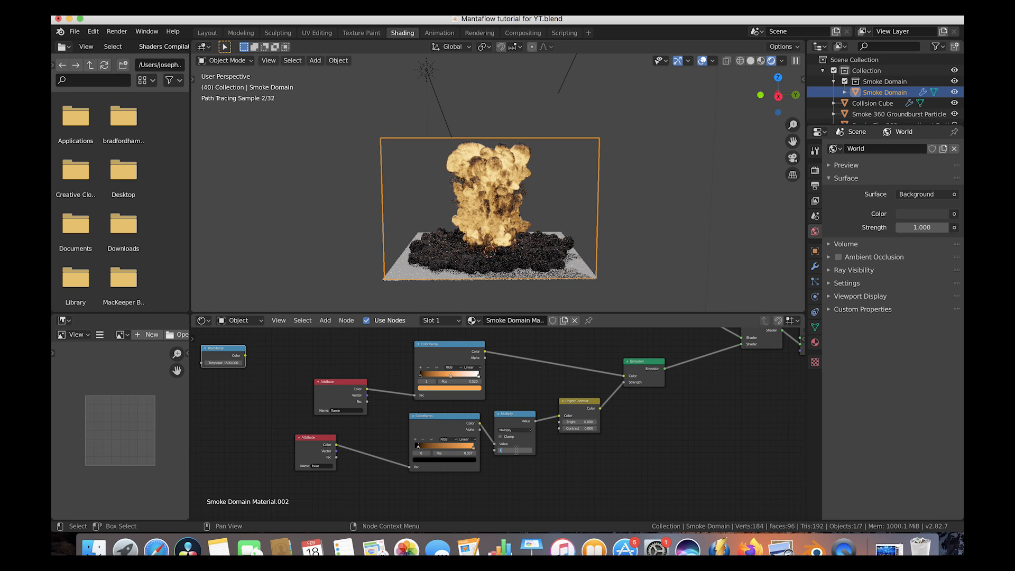
{"action": "type", "text": "100"}
{"action": "key", "text": "Return"}
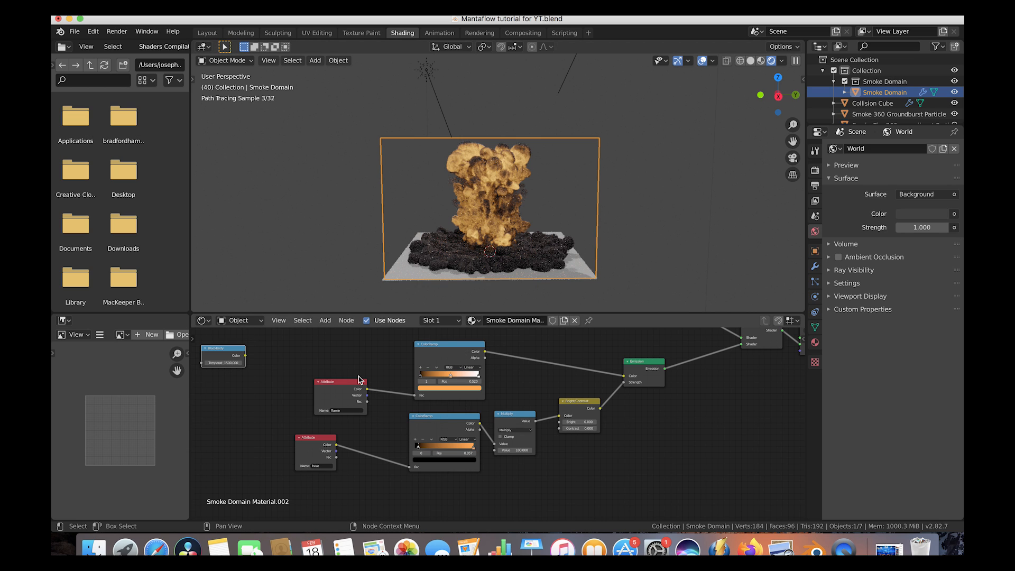
Set the density branch's Multiply value to 100 and the contrast of its Bright/Contrast node to 1
{"action": "scroll", "coordinate": [409, 423], "scroll_direction": "up", "scroll_amount": 5}
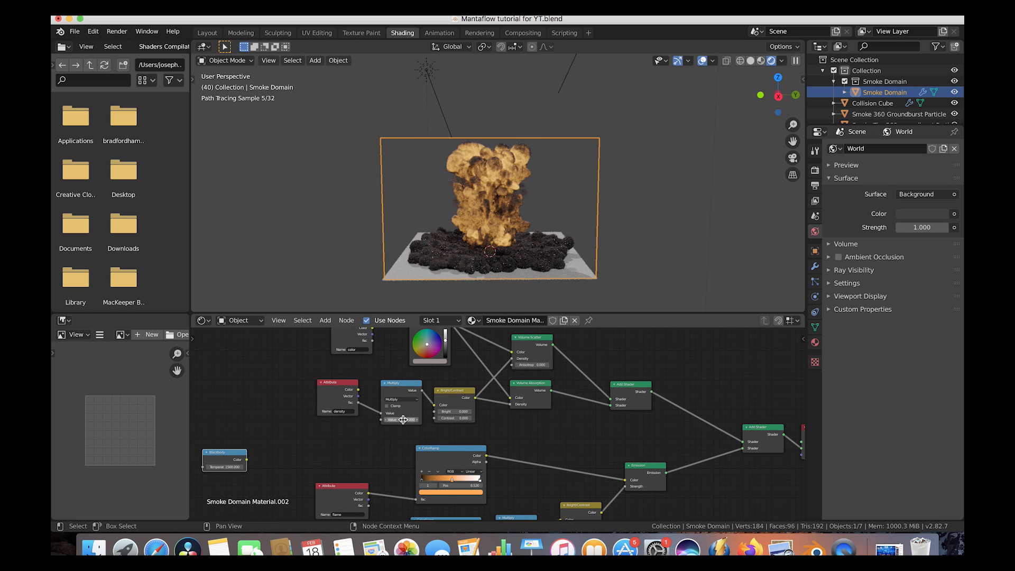
{"action": "left_click", "coordinate": [402, 419]}
{"action": "type", "text": "220.0"}
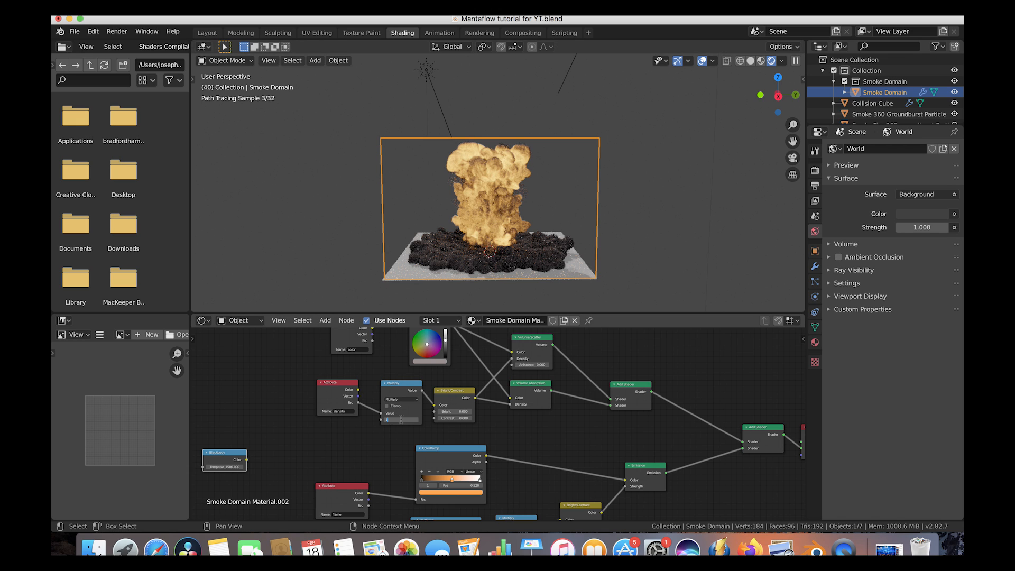
{"action": "type", "text": "100"}
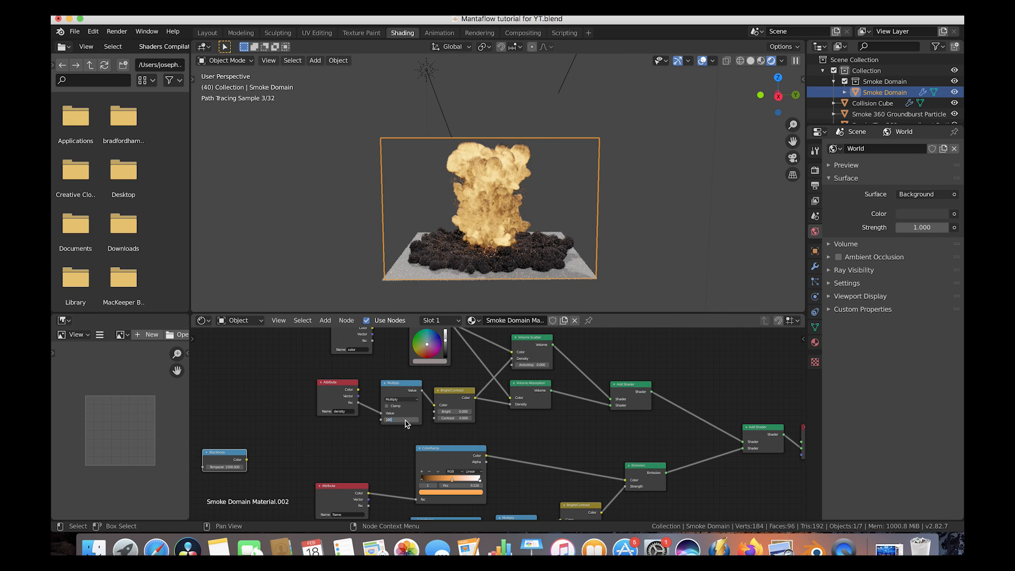
{"action": "key", "text": "Return"}
{"action": "double_click", "coordinate": [456, 418]}
{"action": "type", "text": "0.0"}
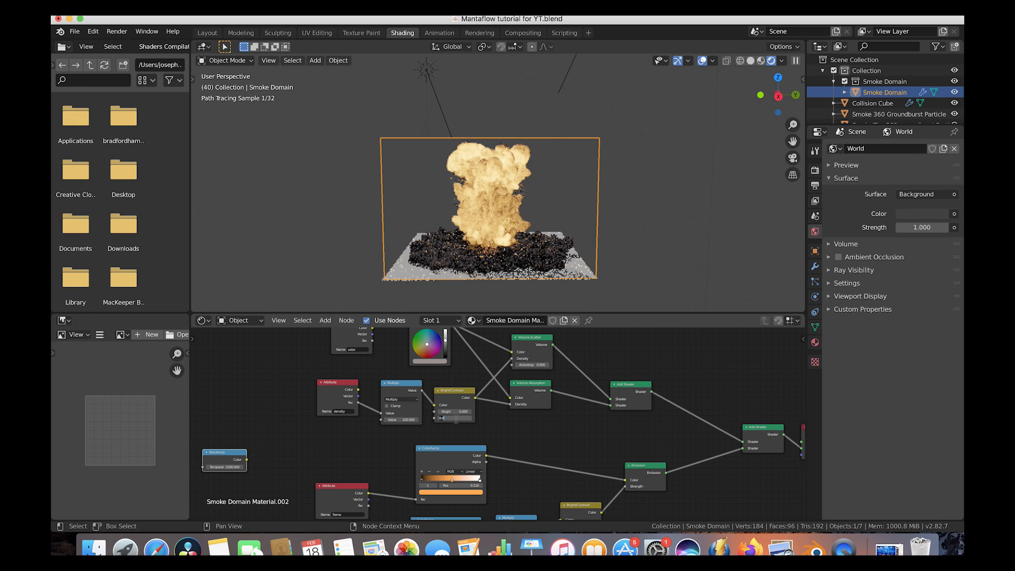
{"action": "key", "text": "Return"}
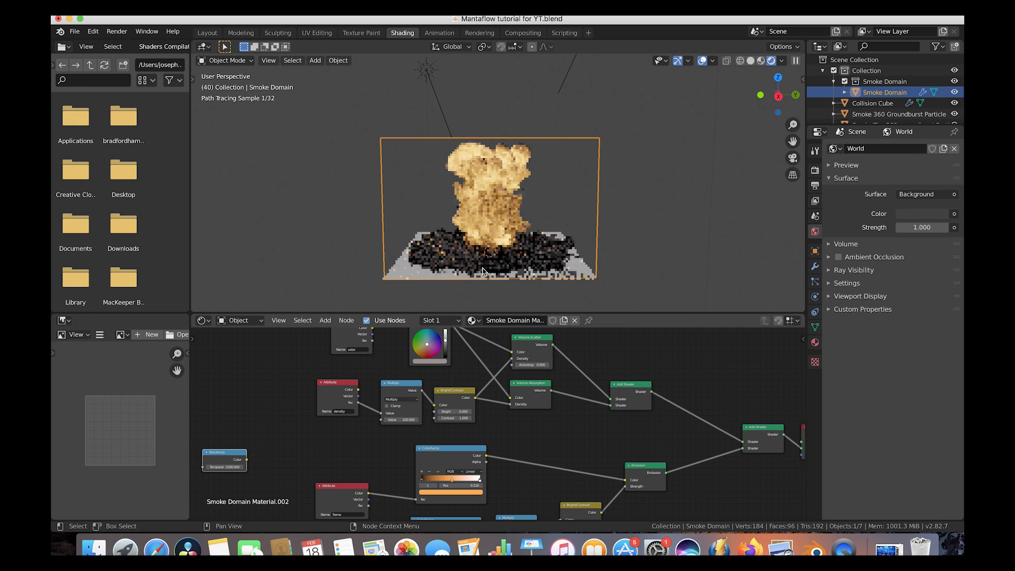
Lower the heat branch's Multiply value to 60, and reduce it once more to dim the fire
{"action": "scroll", "coordinate": [478, 393], "scroll_direction": "down", "scroll_amount": 1}
{"action": "scroll", "coordinate": [478, 393], "scroll_direction": "down", "scroll_amount": 5}
{"action": "scroll", "coordinate": [477, 393], "scroll_direction": "right", "scroll_amount": 3}
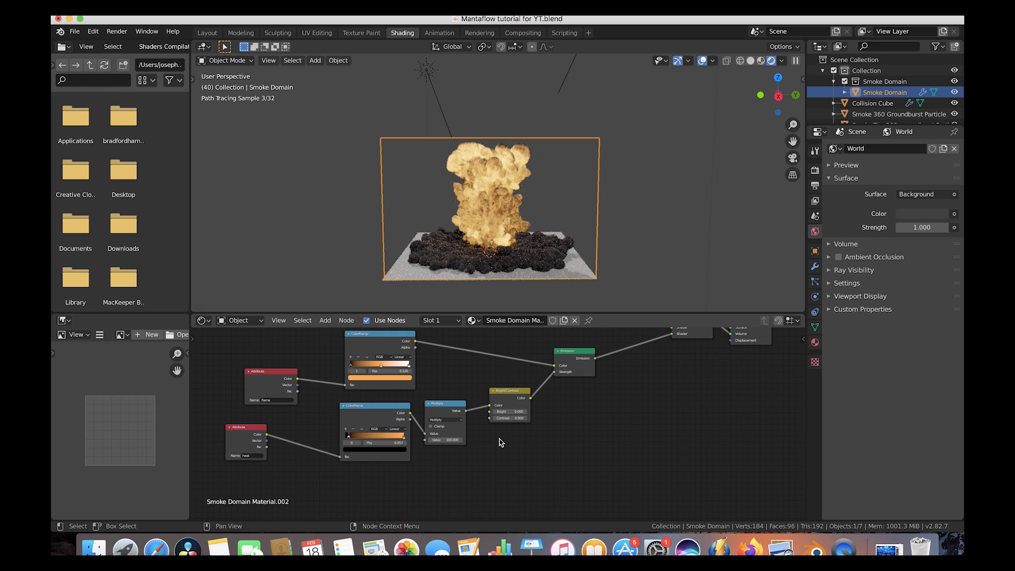
{"action": "double_click", "coordinate": [446, 440]}
{"action": "type", "text": "60"}
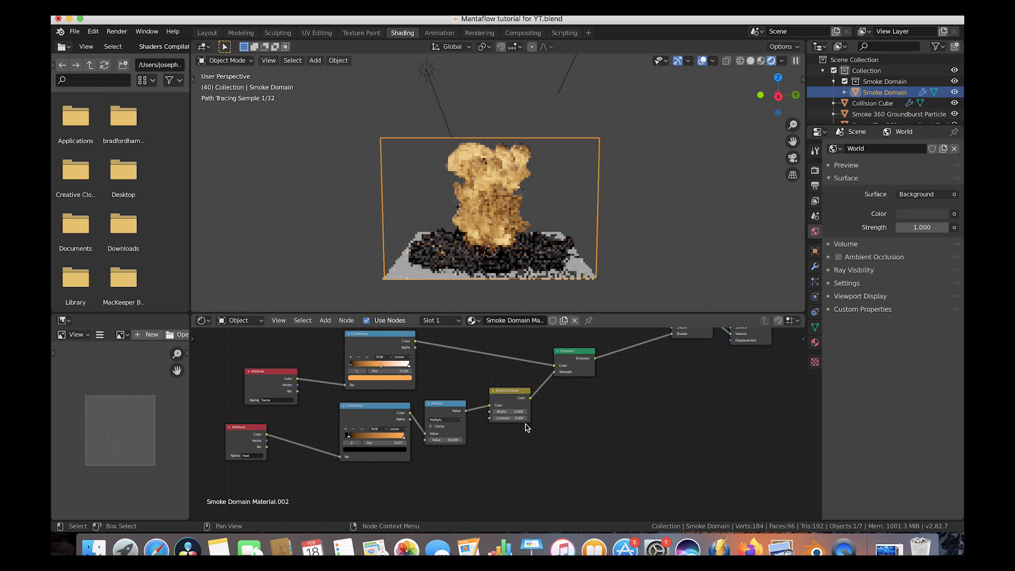
{"action": "type", "text": ".0"}
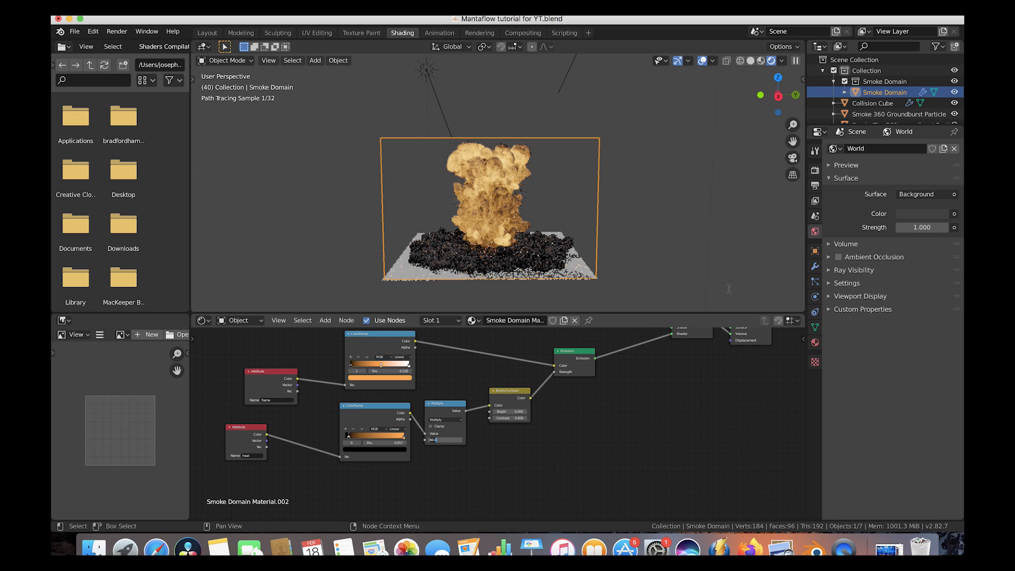
{"action": "key", "text": "Return"}
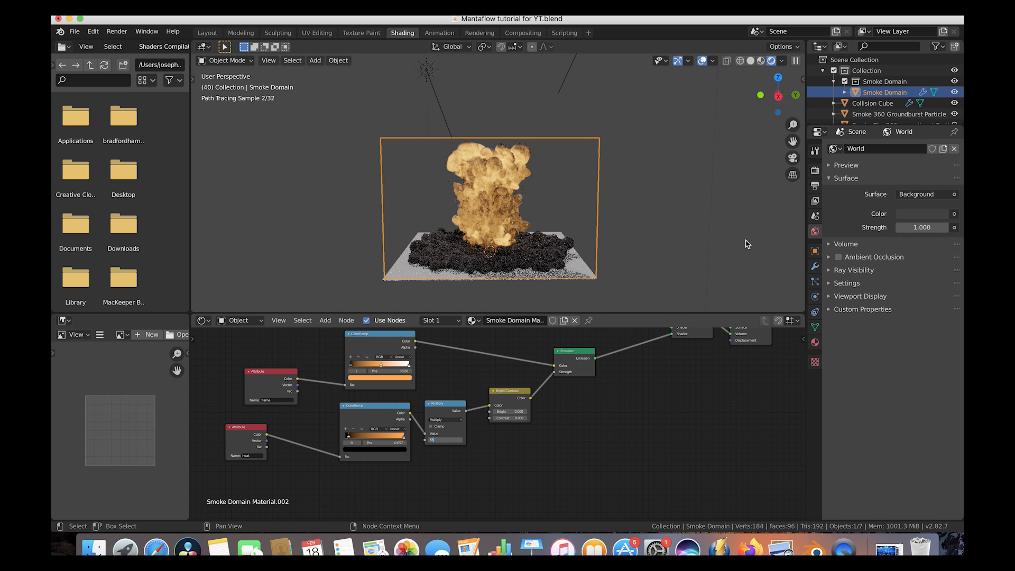
{"action": "scroll", "coordinate": [467, 376], "scroll_direction": "up", "scroll_amount": 2}
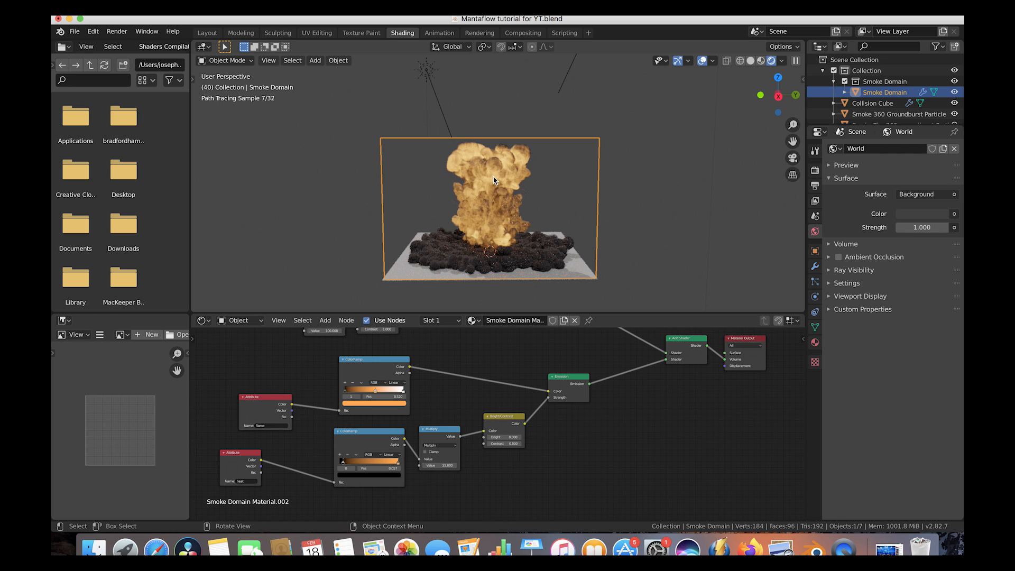
Move the orange stop of the flame ColorRamp to about 0.77 and the heat ColorRamp's black stop slightly toward its orange end
{"action": "left_click_drag", "start_coordinate": [376, 391], "coordinate": [392, 392]}
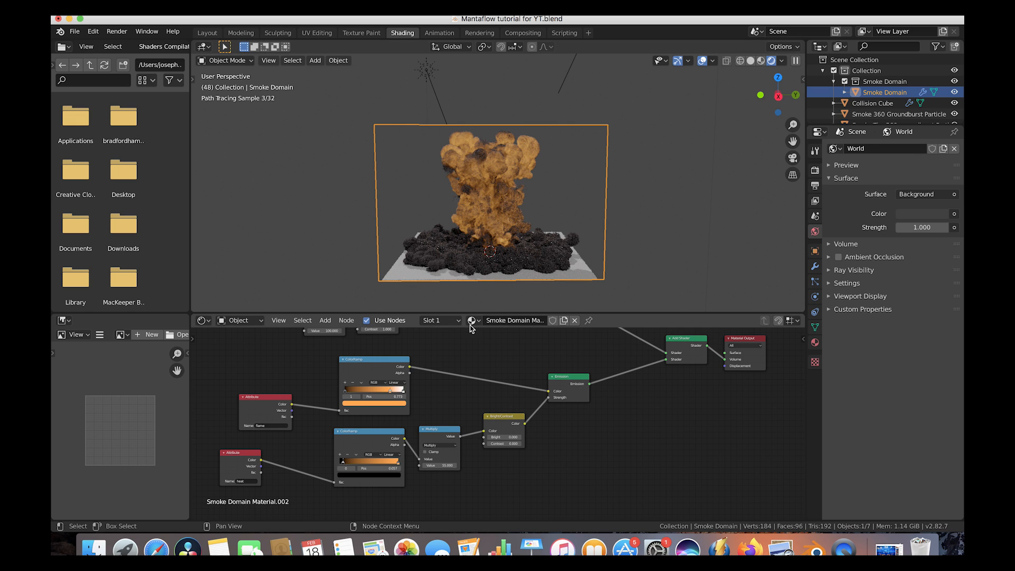
{"action": "scroll", "coordinate": [440, 414], "scroll_direction": "up", "scroll_amount": 3}
{"action": "scroll", "coordinate": [436, 360], "scroll_direction": "down", "scroll_amount": 3}
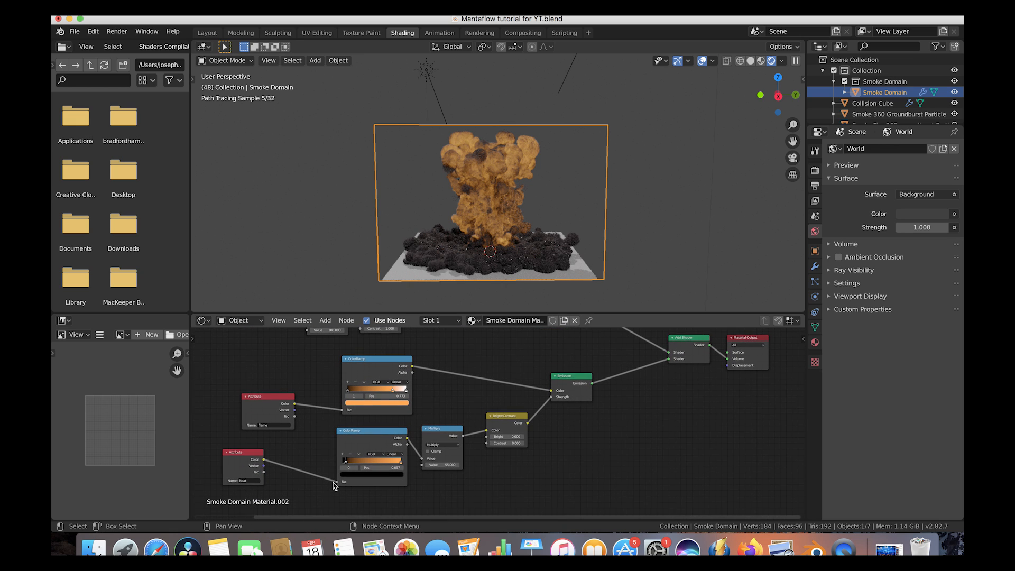
{"action": "left_click_drag", "start_coordinate": [346, 462], "coordinate": [358, 462]}
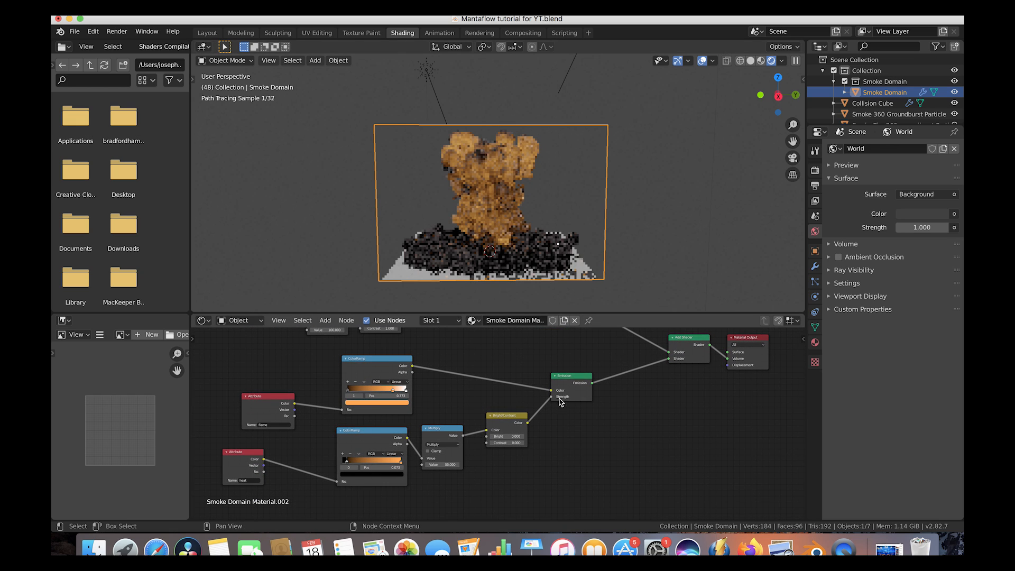
Set the contrast to 1 in the Bright/Contrast node feeding the fire's emission strength
{"action": "left_click", "coordinate": [510, 443]}
{"action": "type", "text": "0.0"}
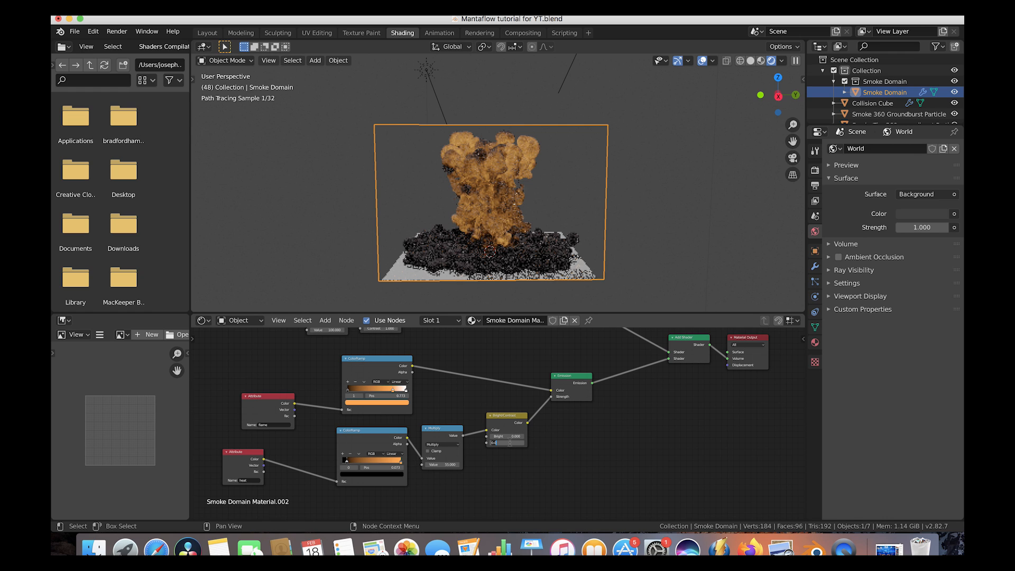
{"action": "type", "text": ".0"}
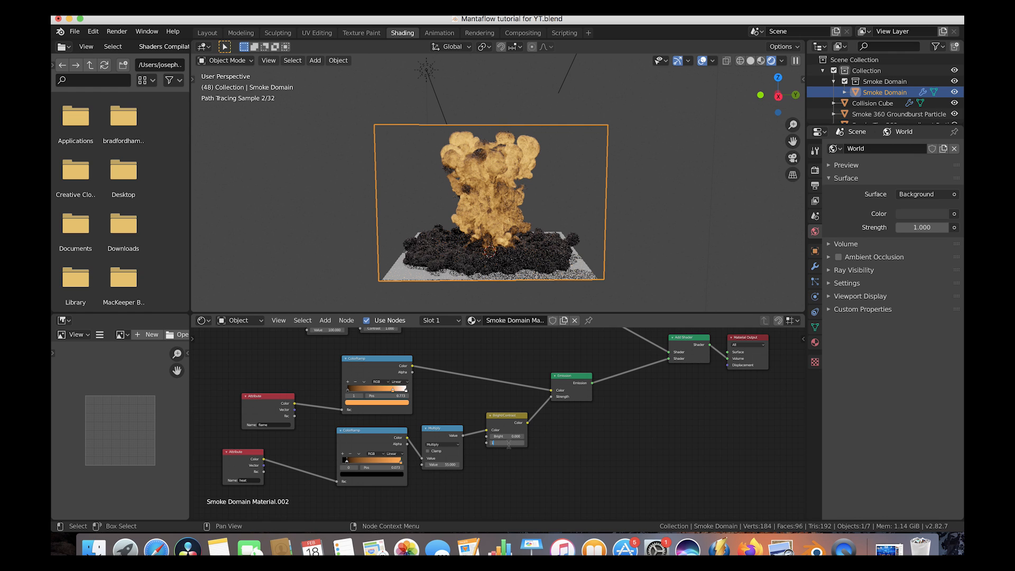
{"action": "key", "text": "Return"}
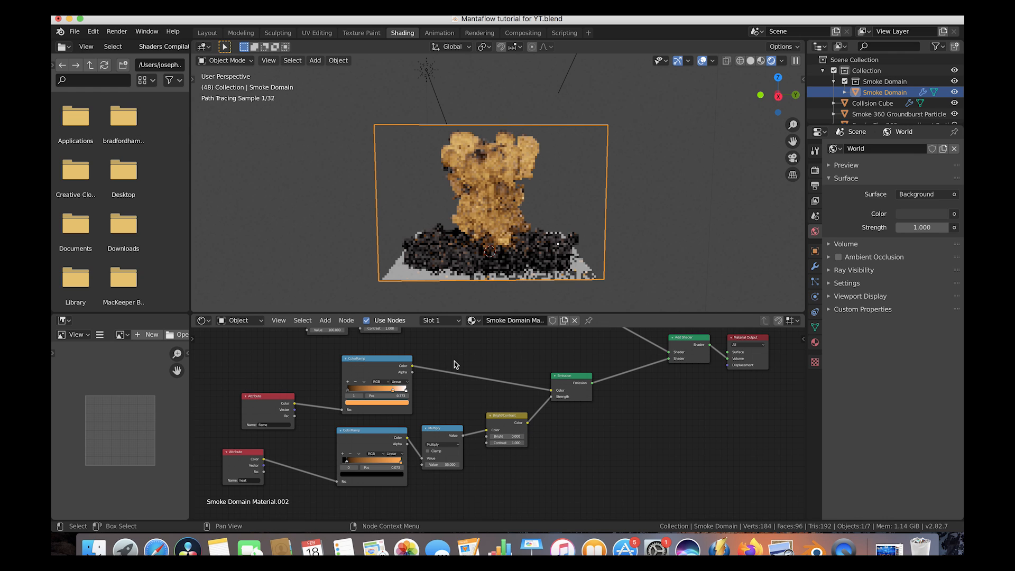
{"action": "middle_click_drag", "start_coordinate": [454, 364], "coordinate": [444, 423]}
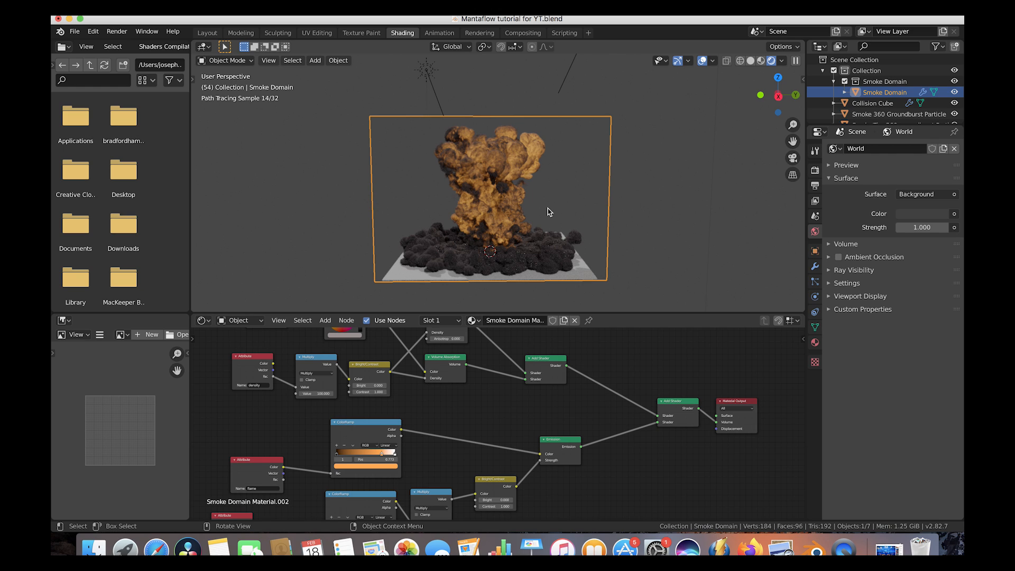
In the Layout workspace, add a camera, move it along the Y axis away from the explosion and aim it at the smoke domain
{"action": "left_click", "coordinate": [207, 32]}
{"action": "scroll", "coordinate": [348, 363], "scroll_direction": "down", "scroll_amount": 4}
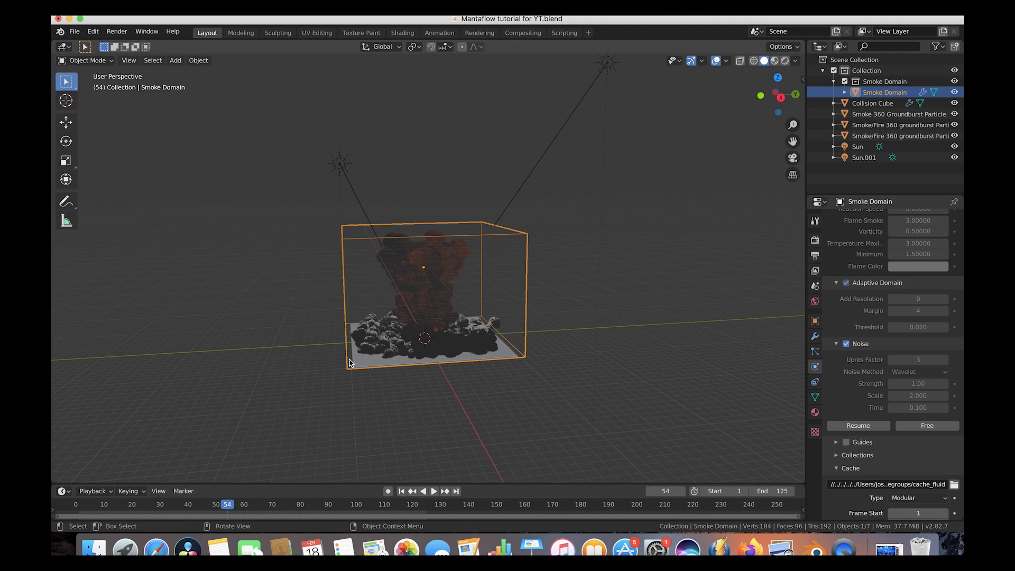
{"action": "middle_click_drag", "start_coordinate": [452, 315], "coordinate": [385, 344]}
{"action": "key", "text": "shift+a"}
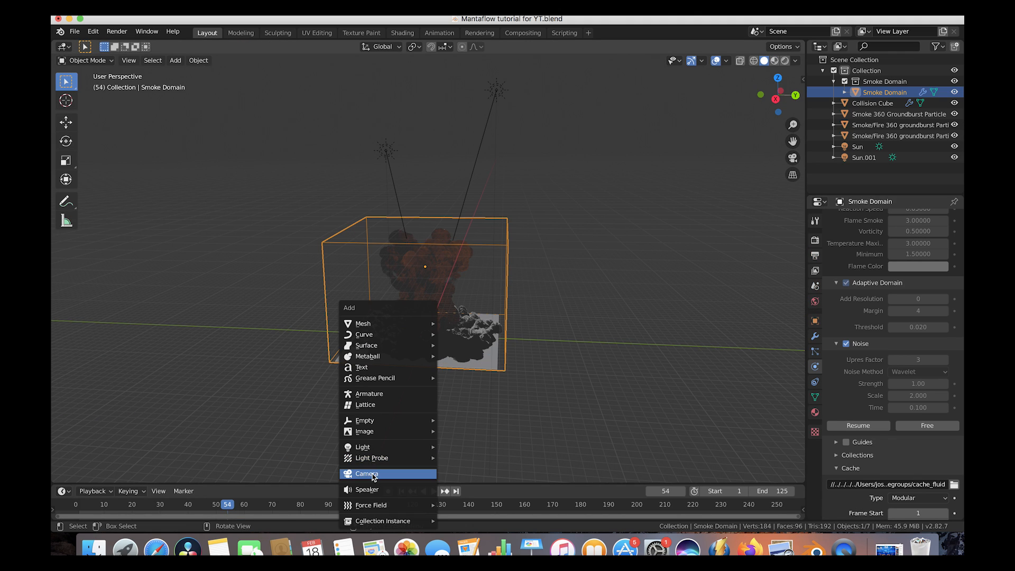
{"action": "left_click", "coordinate": [374, 474]}
{"action": "middle_click_drag", "start_coordinate": [374, 476], "coordinate": [446, 340]}
{"action": "key", "text": "g"}
{"action": "key", "text": "y"}
{"action": "left_click", "coordinate": [595, 366]}
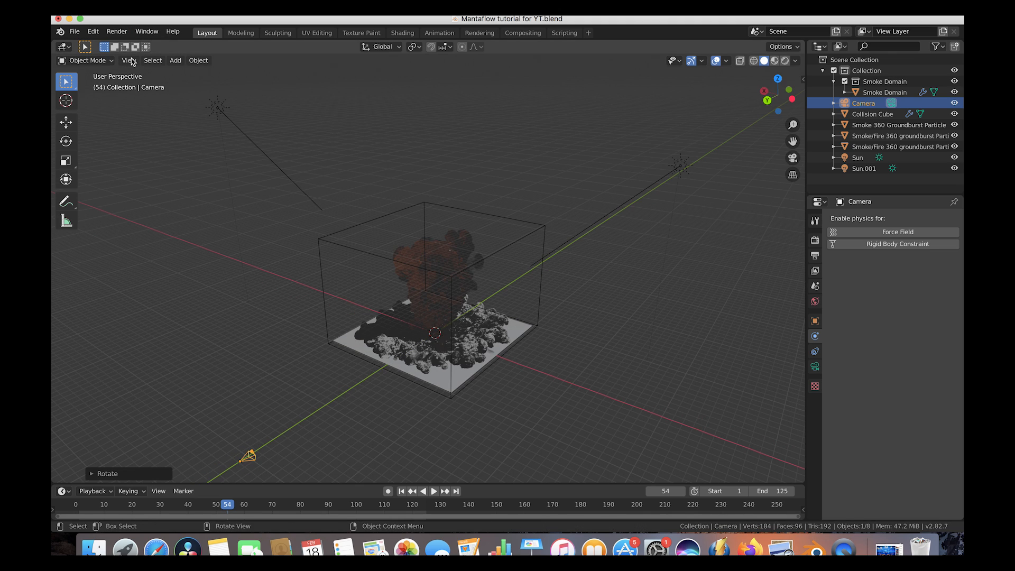
Look through the camera and reposition it until the explosion is centred low in frame, checking the framing at frame 119
{"action": "left_click", "coordinate": [131, 63]}
{"action": "mouse_move", "coordinate": [168, 188]}
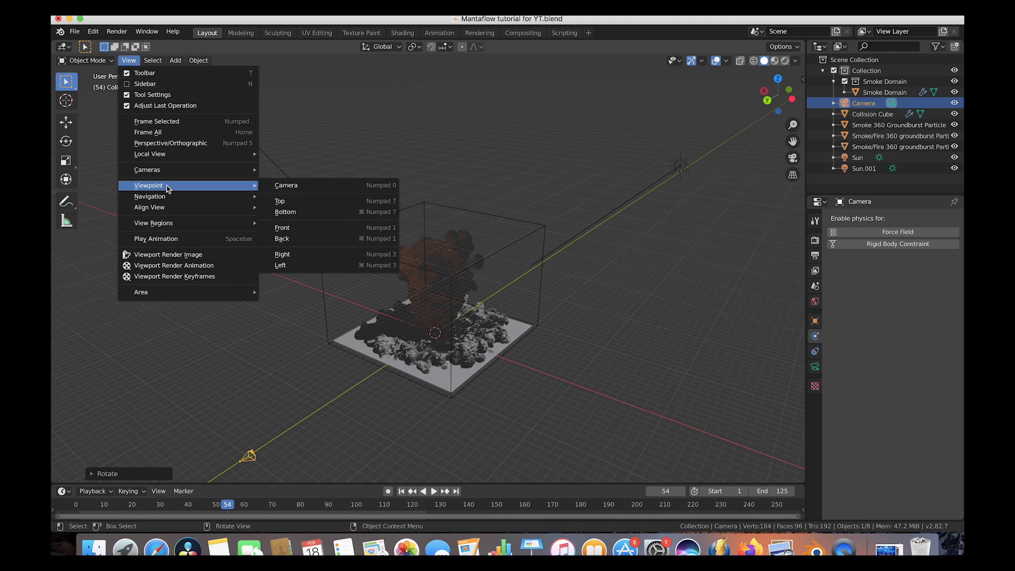
{"action": "left_click", "coordinate": [306, 187]}
{"action": "key", "text": "g"}
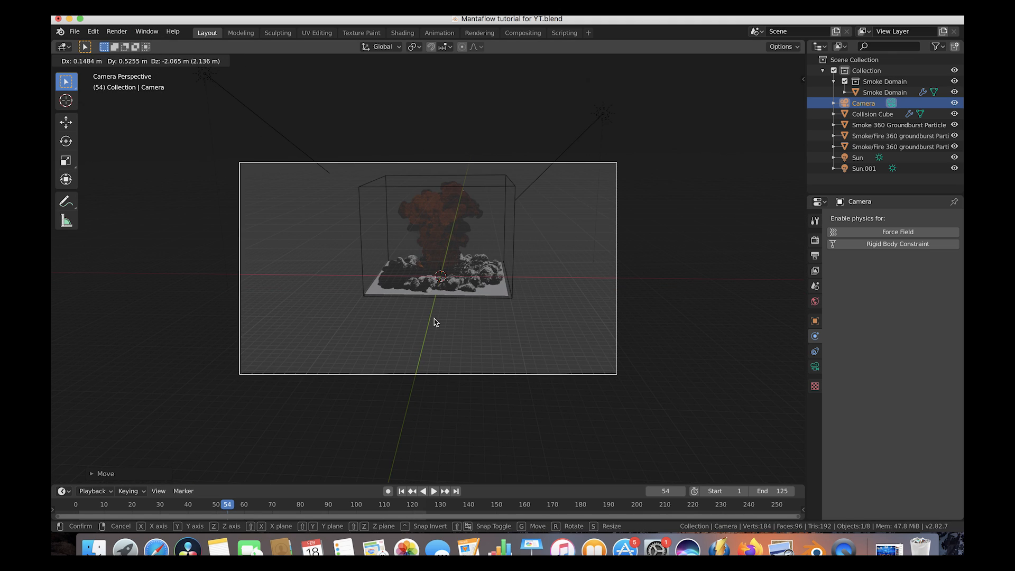
{"action": "left_click", "coordinate": [406, 208]}
{"action": "key", "text": "g"}
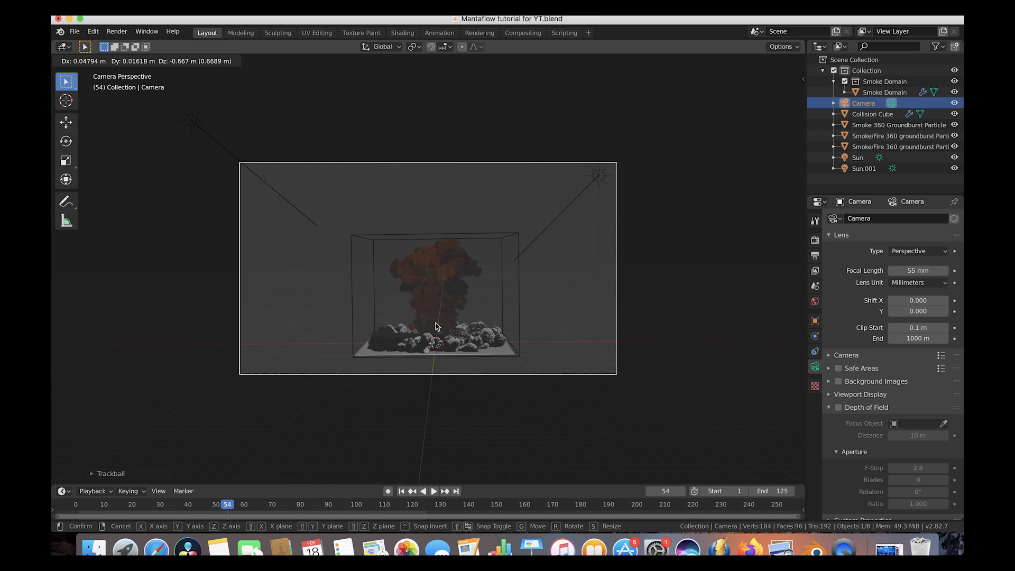
{"action": "left_click", "coordinate": [437, 326]}
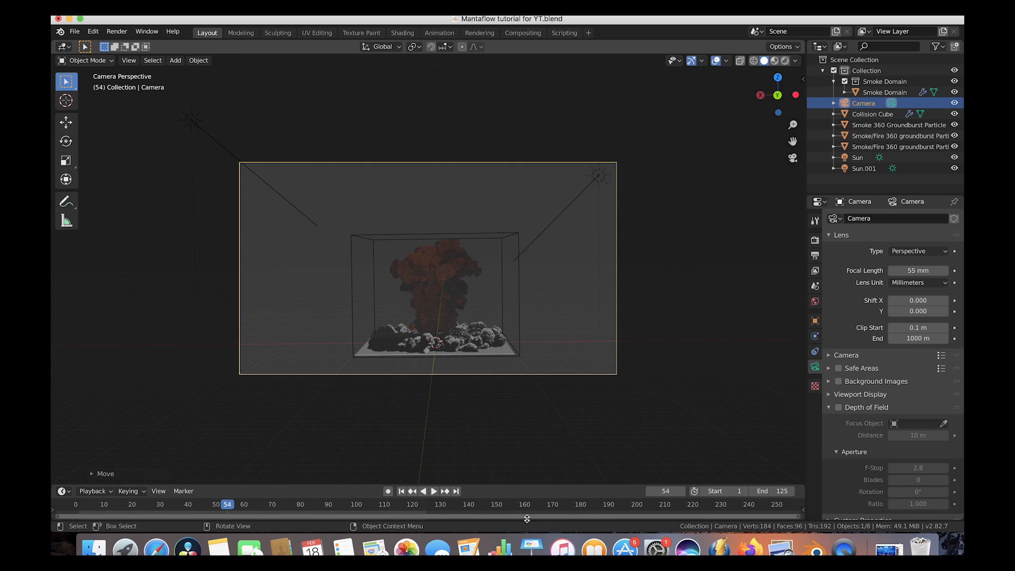
{"action": "left_click", "coordinate": [410, 506]}
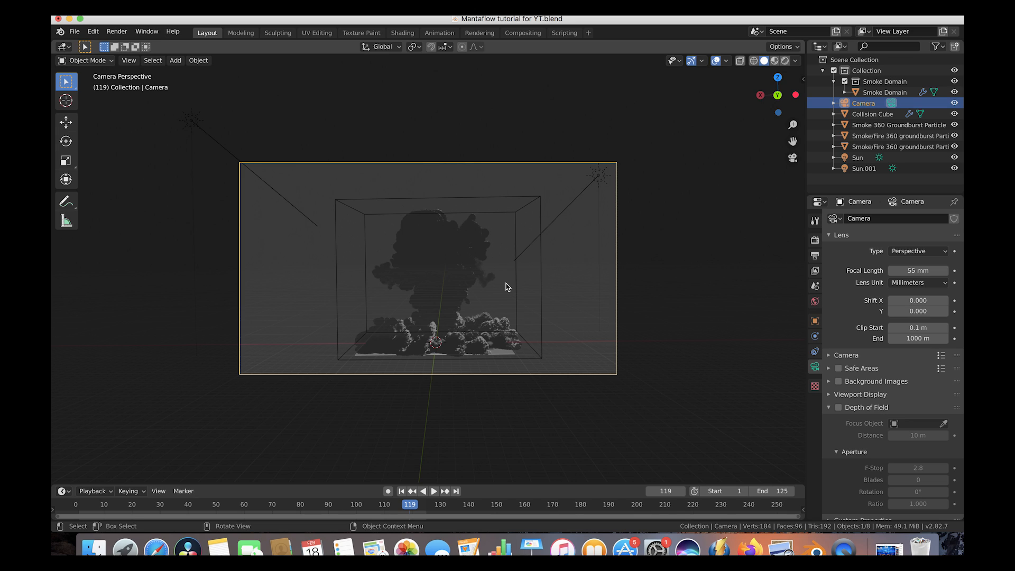
Set the Cycles render samples to 40 and turn on the animated sampling seed
{"action": "left_click", "coordinate": [813, 242]}
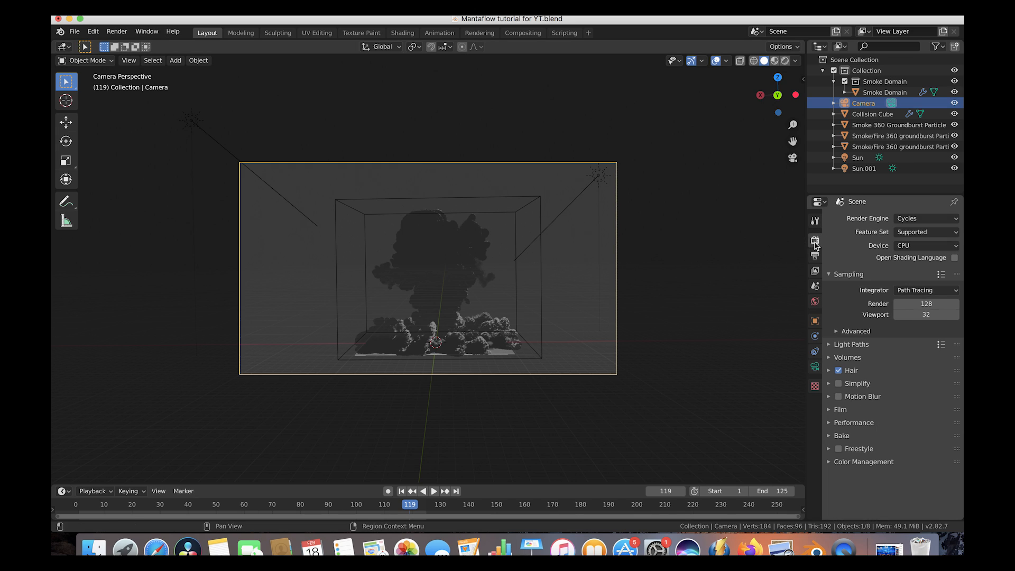
{"action": "left_click", "coordinate": [923, 304]}
{"action": "type", "text": "40"}
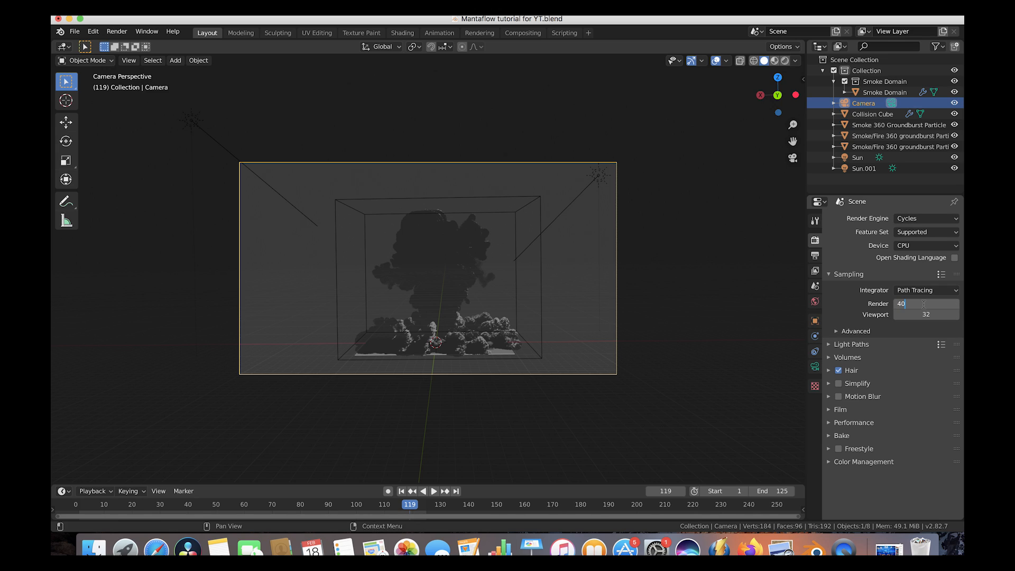
{"action": "left_click", "coordinate": [931, 331]}
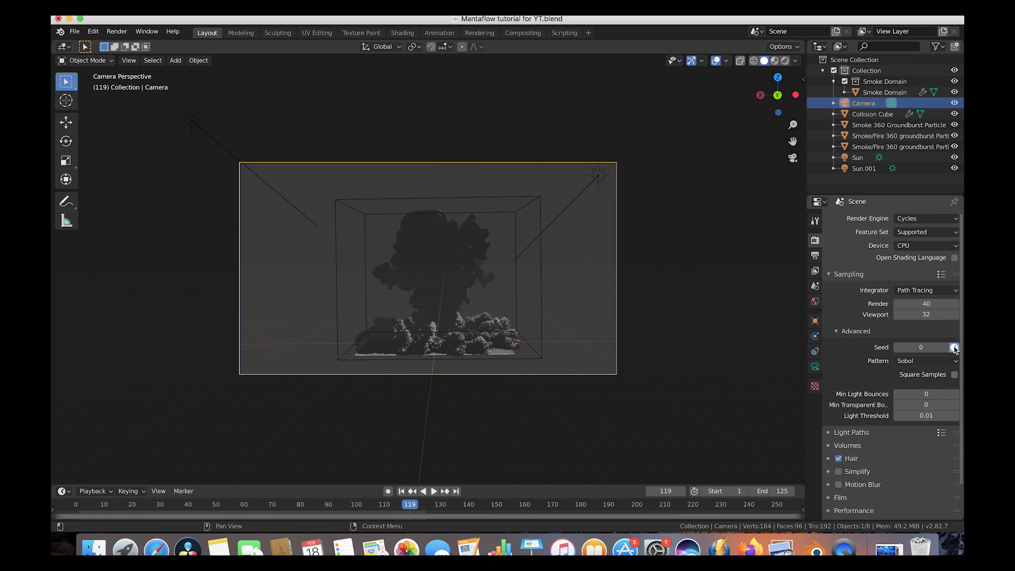
{"action": "left_click", "coordinate": [838, 332]}
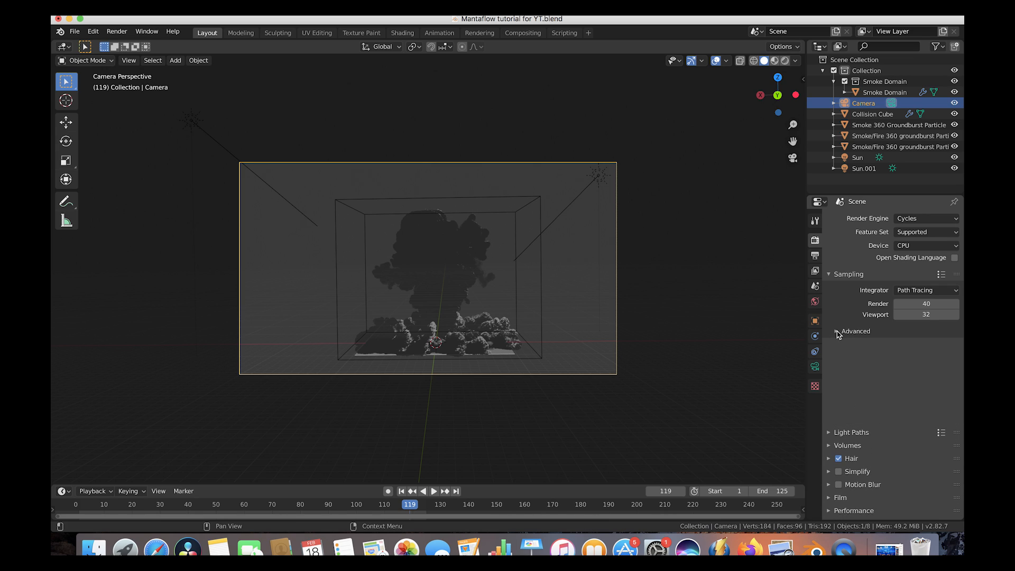
Raise the maximum volume light bounces by three in the light path settings
{"action": "left_click", "coordinate": [833, 345]}
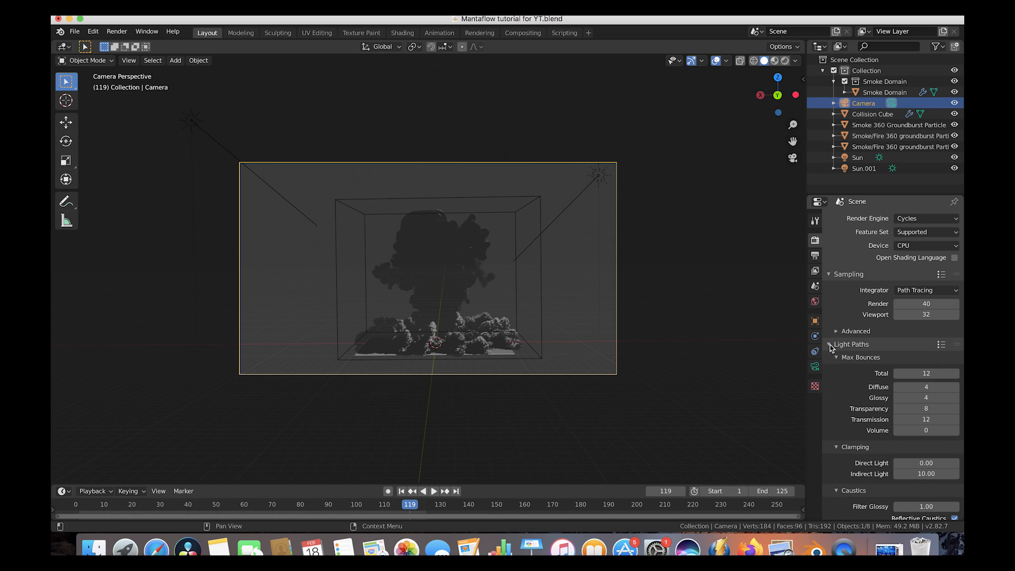
{"action": "left_click", "coordinate": [956, 431]}
{"action": "left_click", "coordinate": [956, 431]}
{"action": "left_click", "coordinate": [956, 431]}
{"action": "left_click", "coordinate": [837, 357]}
Set the volume step size to 0.05 m and the maximum volume steps to 260
{"action": "scroll", "coordinate": [840, 407], "scroll_direction": "down", "scroll_amount": 3}
{"action": "left_click", "coordinate": [830, 410]}
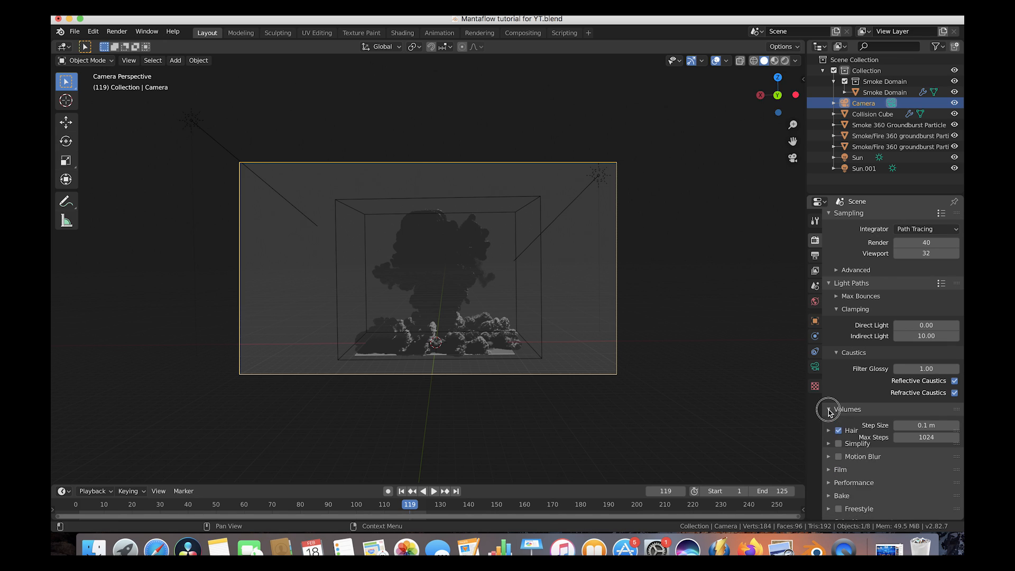
{"action": "left_click", "coordinate": [926, 426]}
{"action": "left_click", "coordinate": [921, 425]}
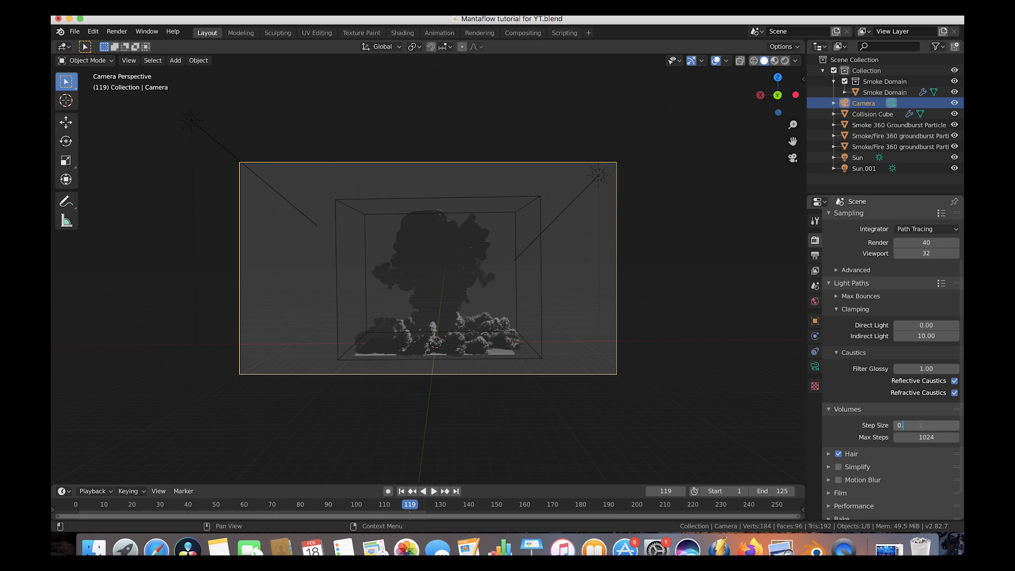
{"action": "left_click", "coordinate": [927, 437]}
{"action": "type", "text": "260"}
{"action": "key", "text": "Return"}
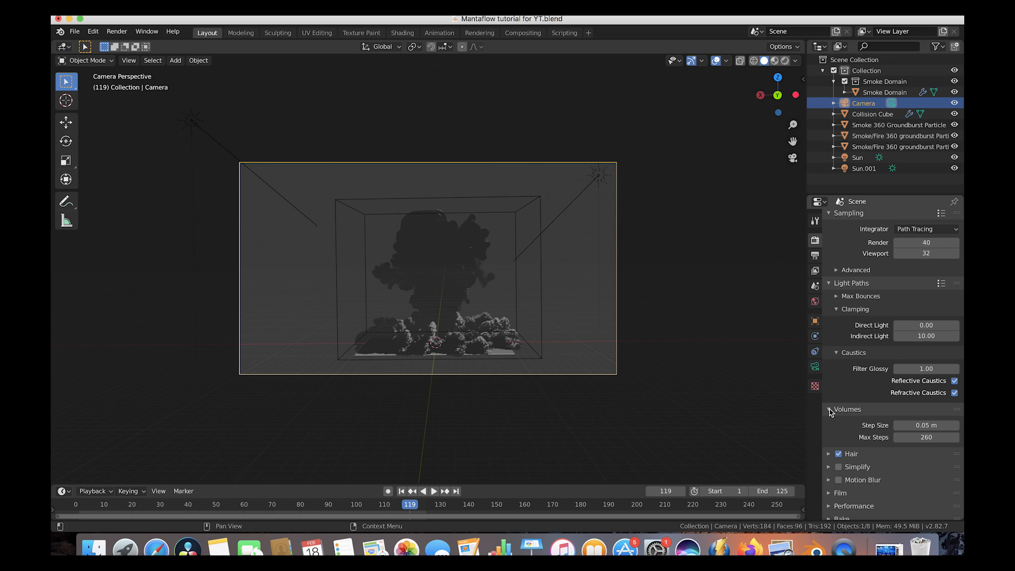
{"action": "left_click", "coordinate": [830, 410]}
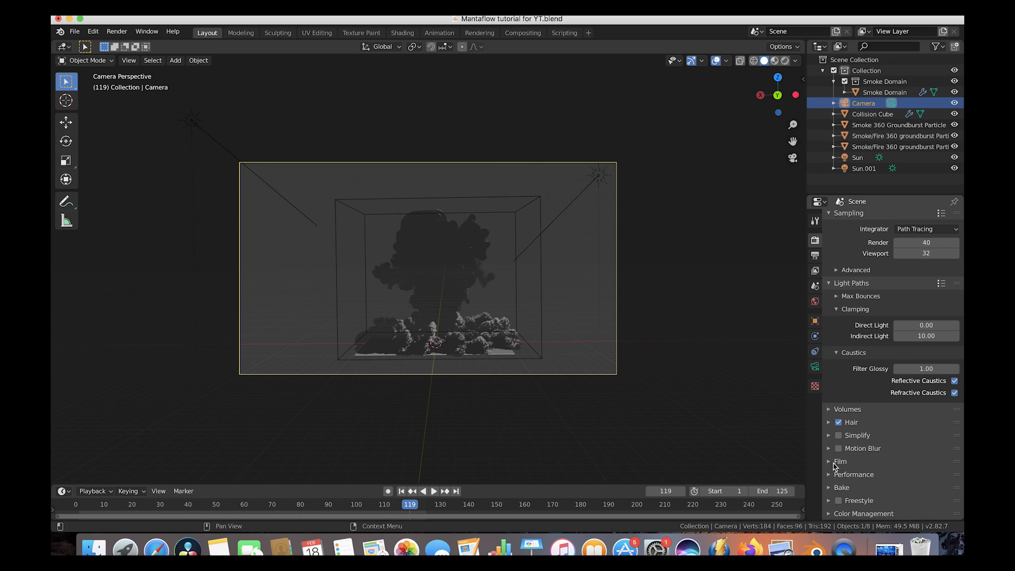
Enable a transparent film background for the render
{"action": "left_click", "coordinate": [829, 462]}
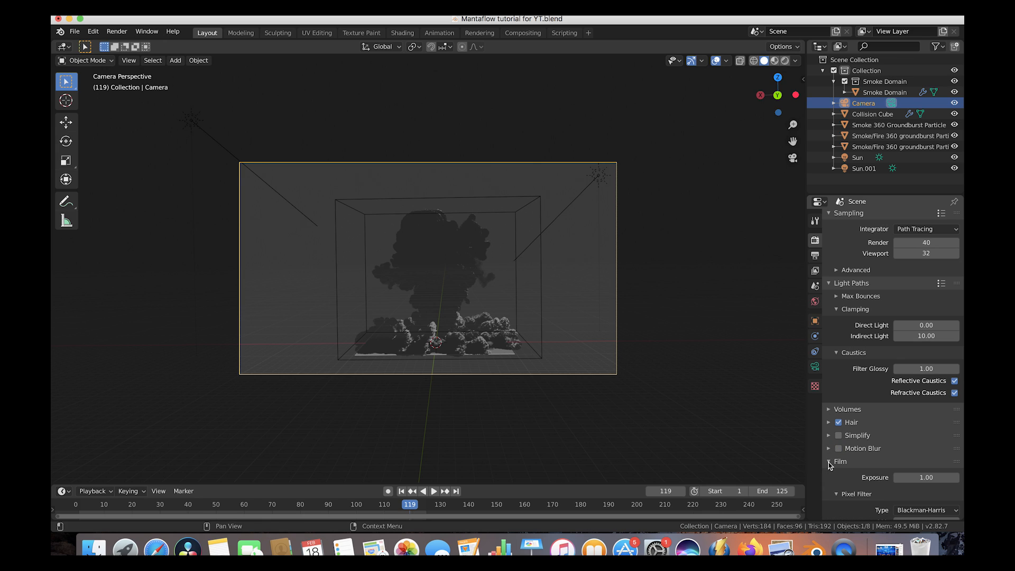
{"action": "scroll", "coordinate": [830, 466], "scroll_direction": "down", "scroll_amount": 2}
{"action": "scroll", "coordinate": [830, 466], "scroll_direction": "down", "scroll_amount": 4}
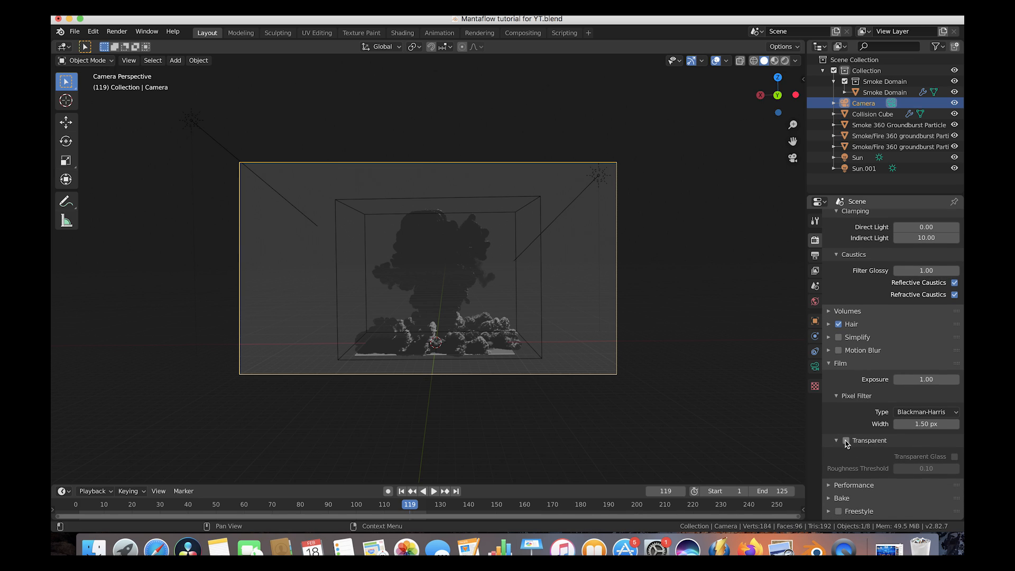
{"action": "scroll", "coordinate": [849, 447], "scroll_direction": "down", "scroll_amount": 1}
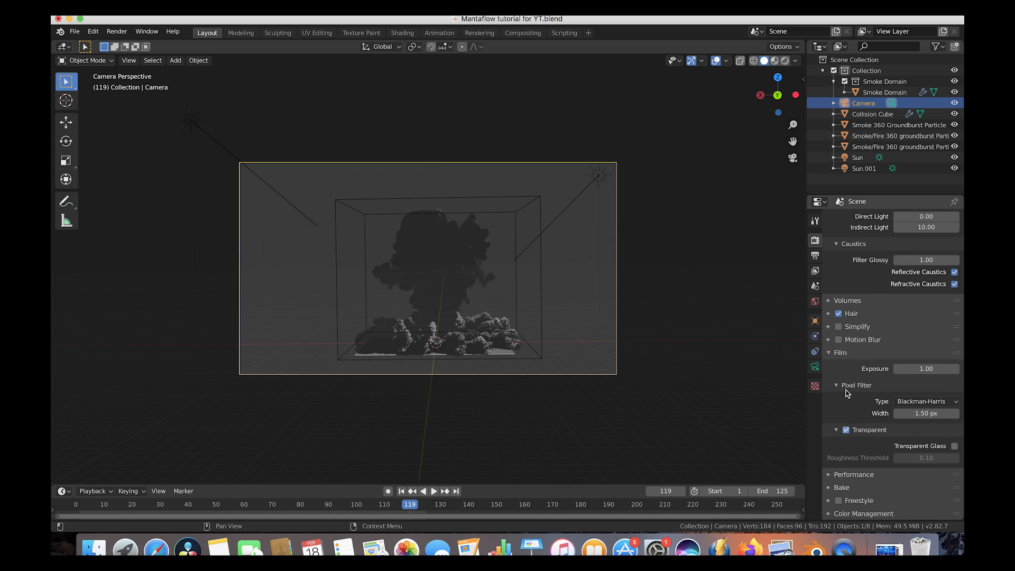
{"action": "scroll", "coordinate": [872, 381], "scroll_direction": "up", "scroll_amount": 10}
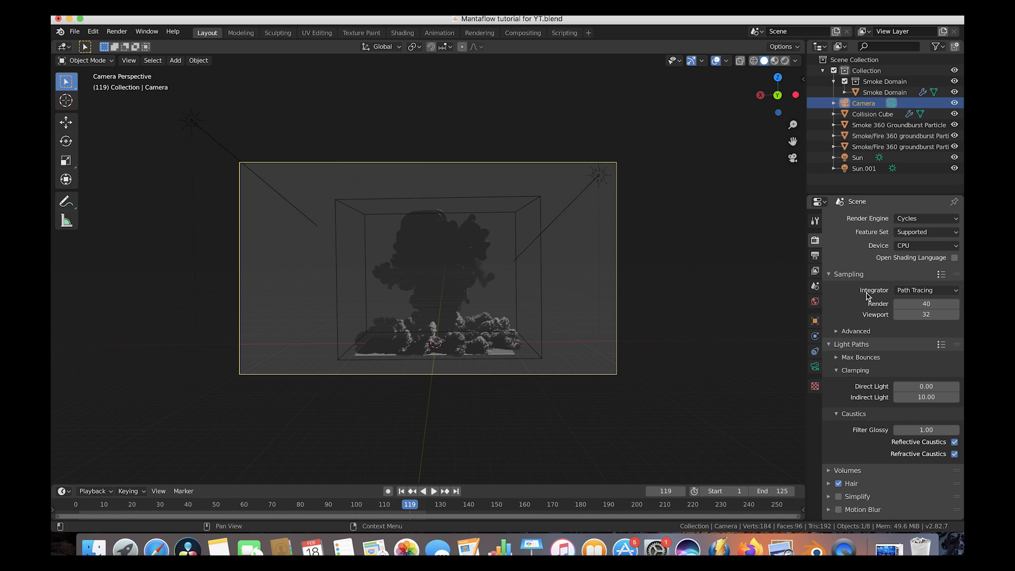
Set the output resolution scale to 100% and the output file format to OpenEXR
{"action": "left_click", "coordinate": [815, 256]}
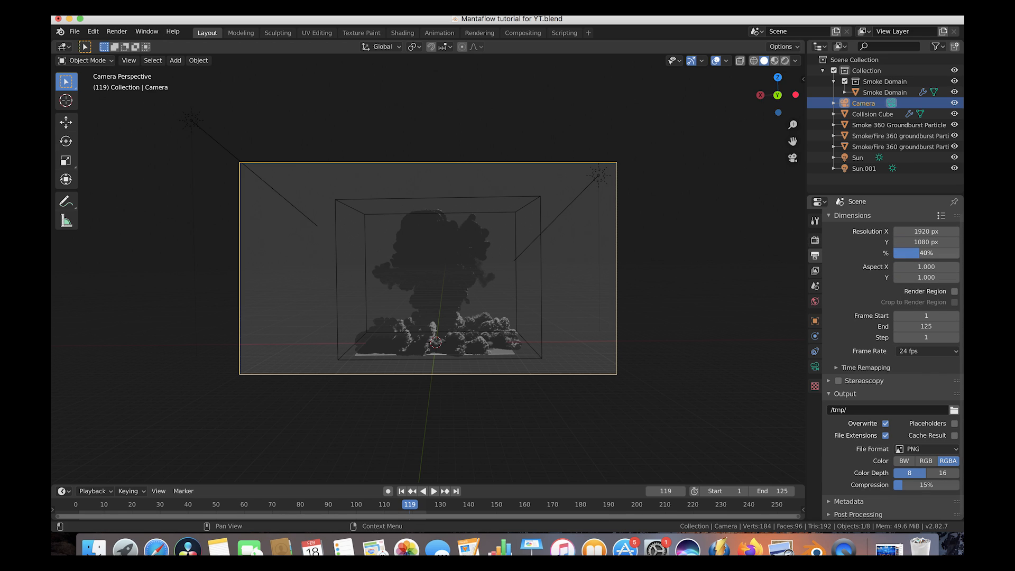
{"action": "left_click_drag", "start_coordinate": [922, 253], "coordinate": [960, 254]}
{"action": "scroll", "coordinate": [845, 471], "scroll_direction": "down", "scroll_amount": 1}
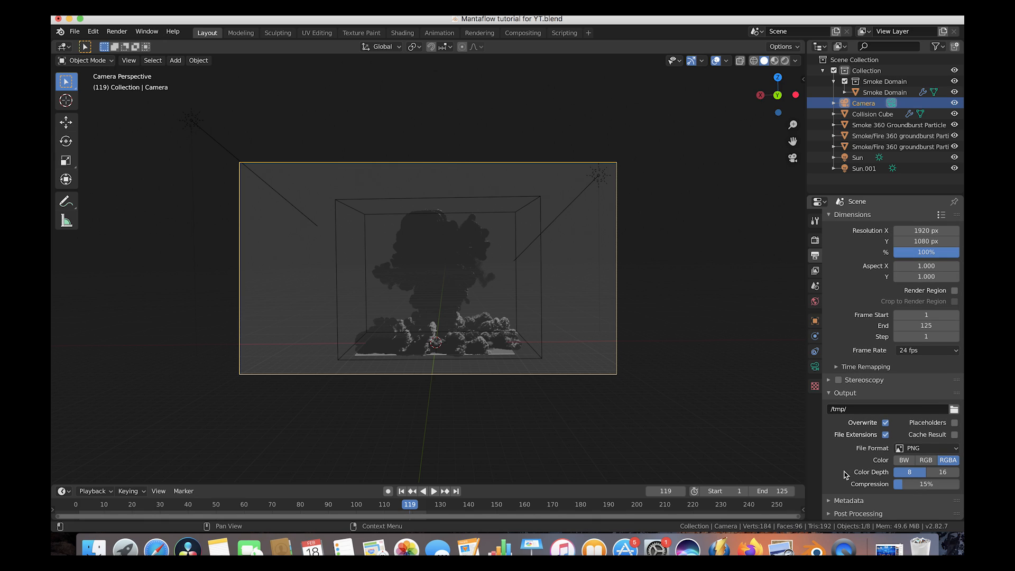
{"action": "left_click", "coordinate": [916, 450]}
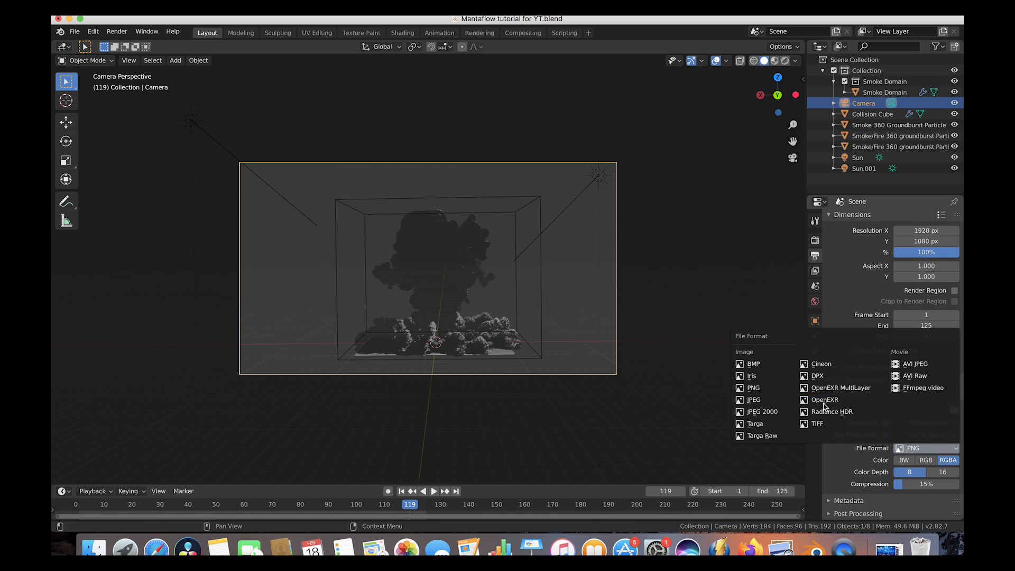
{"action": "left_click", "coordinate": [839, 401]}
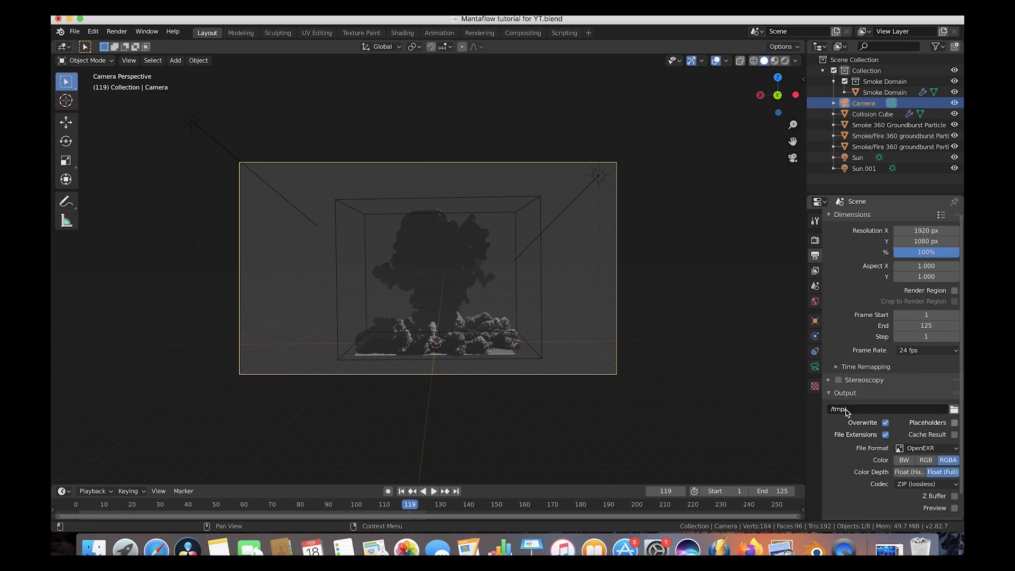
{"action": "scroll", "coordinate": [940, 415], "scroll_direction": "down", "scroll_amount": 1}
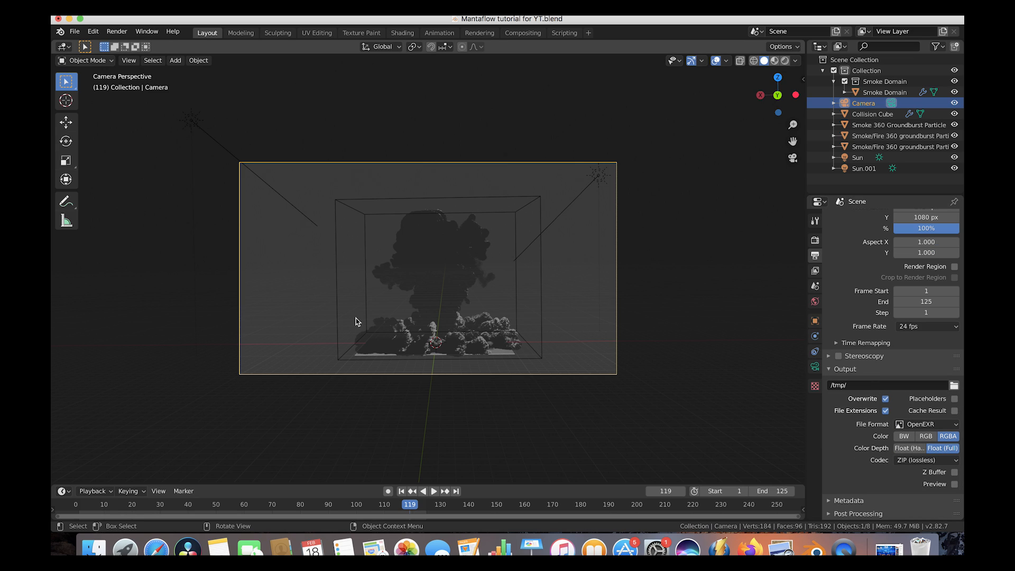
Enlarge the collision cube to a scale of about 42.9 in X and 21.3 in Y so it spans the camera frame
{"action": "left_click", "coordinate": [504, 357]}
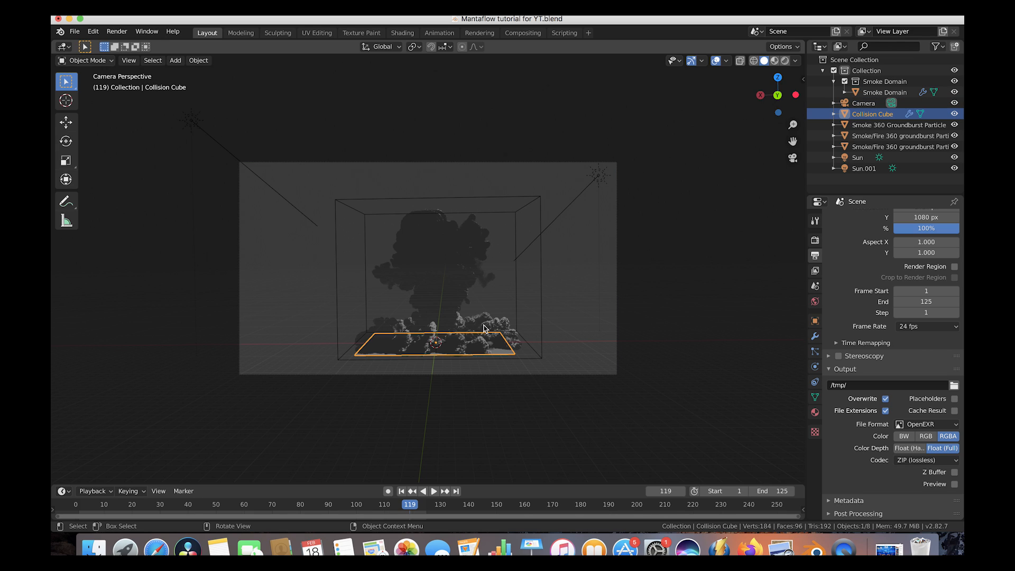
{"action": "key", "text": "g"}
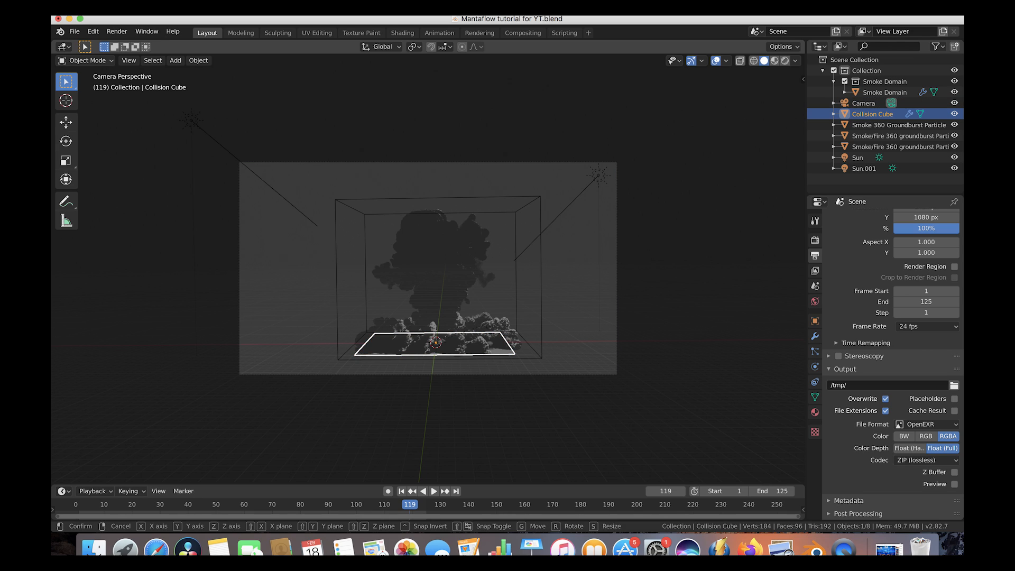
{"action": "key", "text": "x"}
{"action": "left_click", "coordinate": [597, 311]}
{"action": "left_click", "coordinate": [597, 311]}
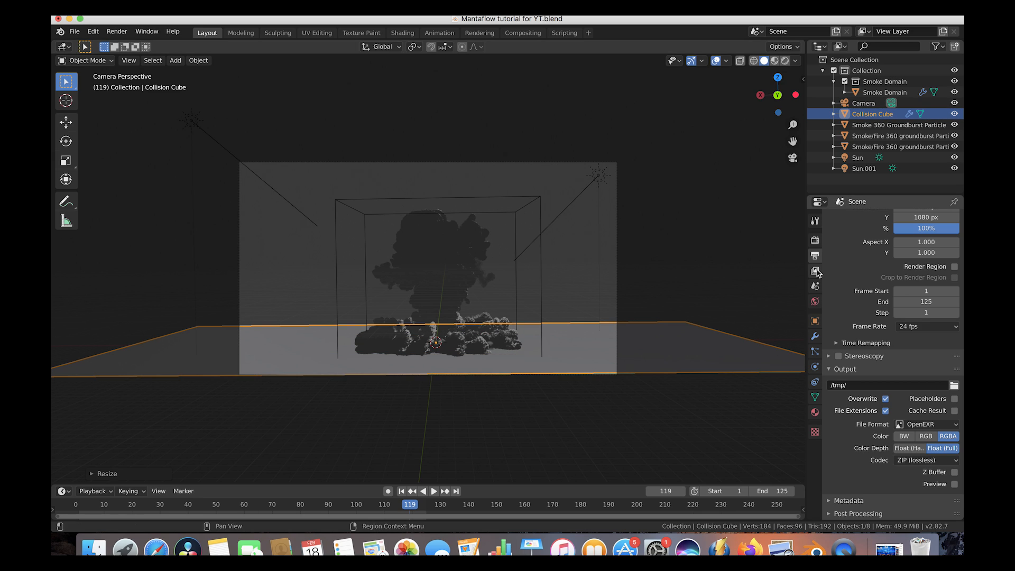
Make the collision cube a shadow catcher in its object visibility settings
{"action": "left_click", "coordinate": [815, 241]}
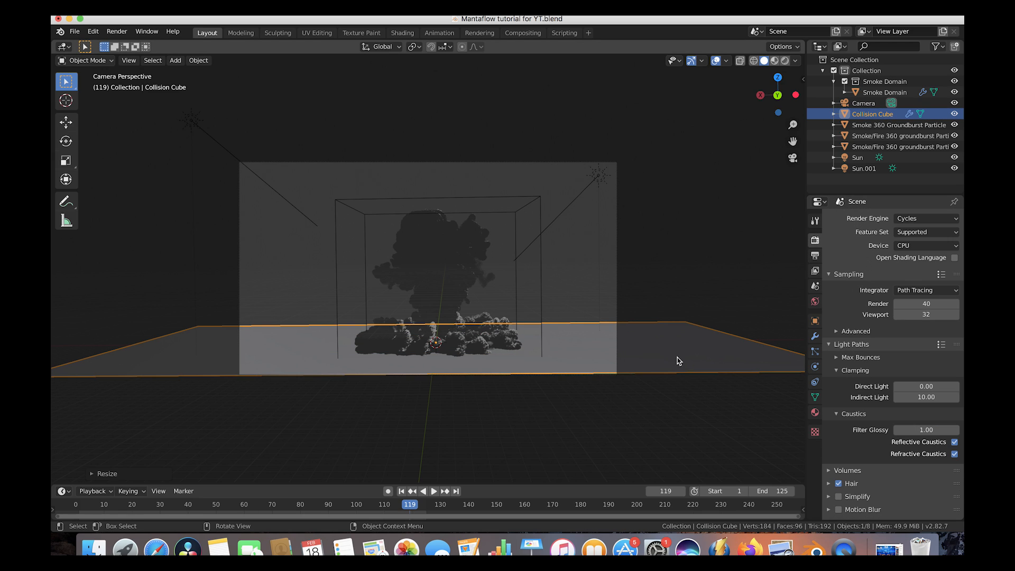
{"action": "left_click", "coordinate": [814, 322]}
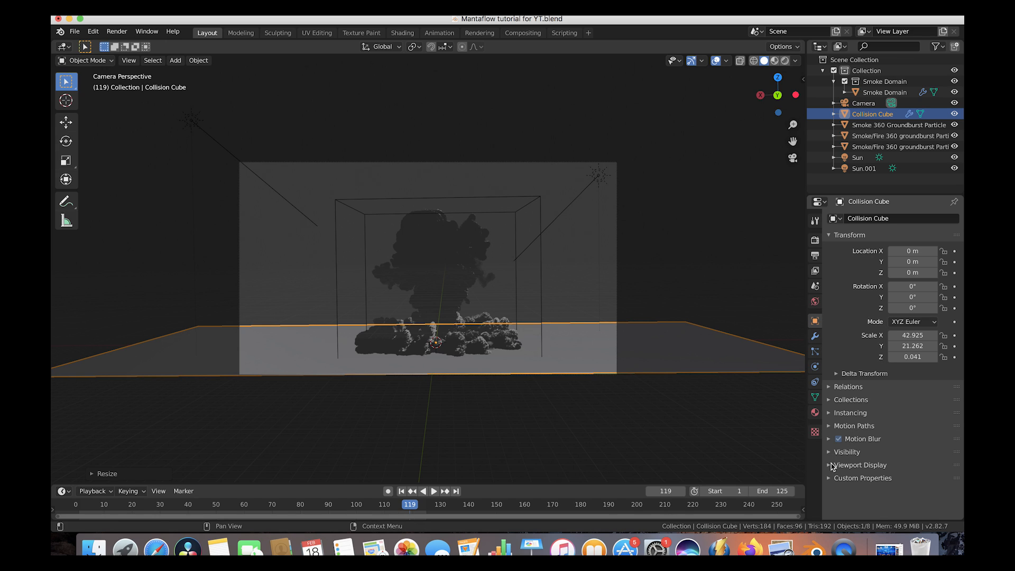
{"action": "left_click", "coordinate": [832, 453]}
{"action": "scroll", "coordinate": [833, 455], "scroll_direction": "down", "scroll_amount": 3}
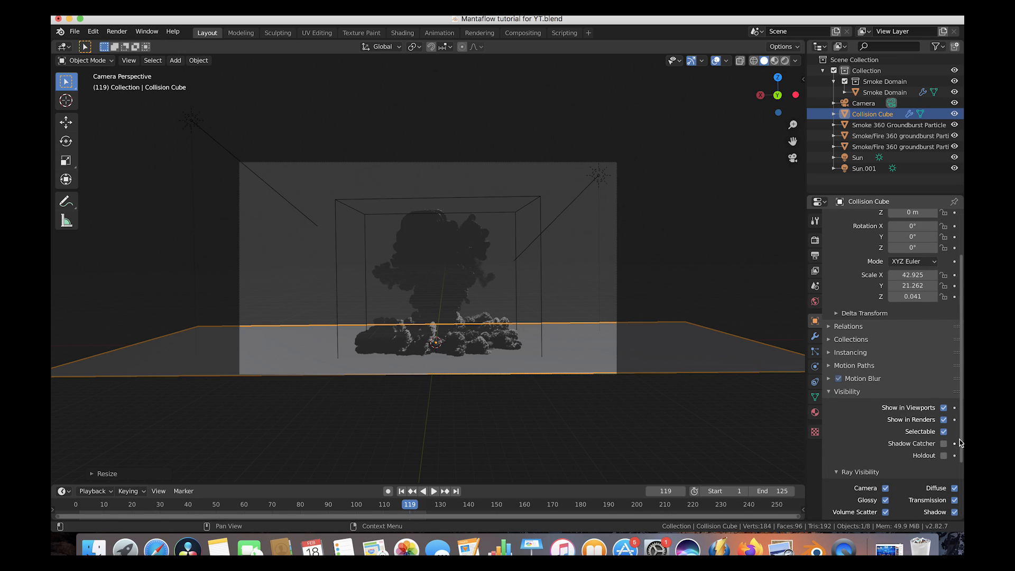
{"action": "left_click", "coordinate": [944, 444]}
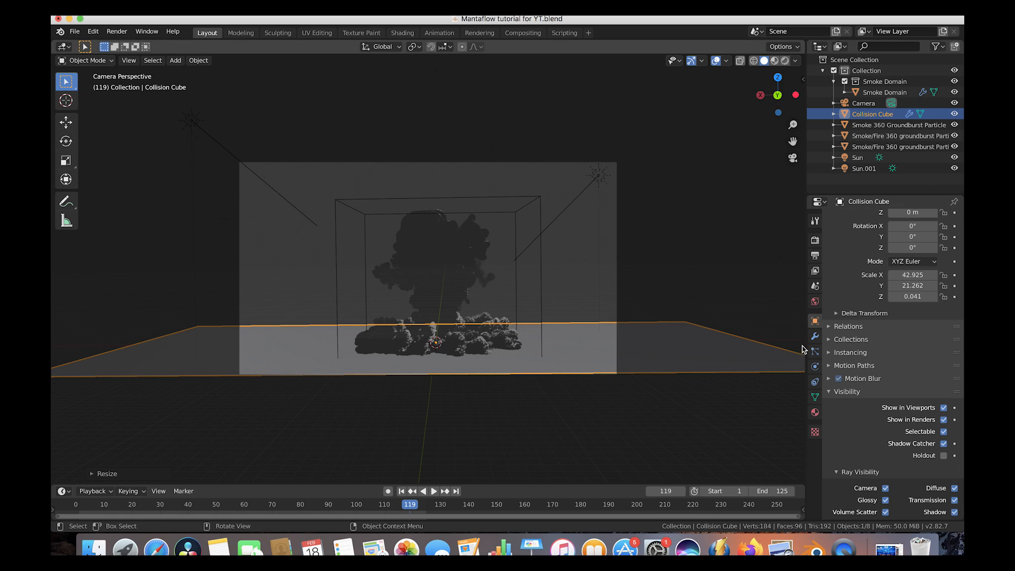
Give the collision cube a new material with a Diffuse BSDF surface
{"action": "left_click", "coordinate": [814, 412]}
{"action": "left_click", "coordinate": [863, 255]}
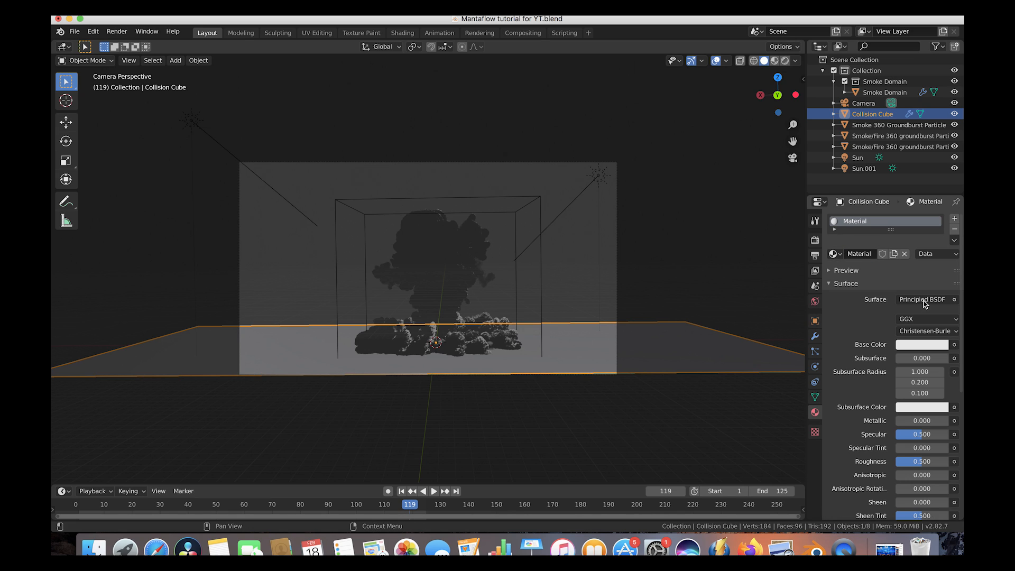
{"action": "left_click", "coordinate": [925, 300]}
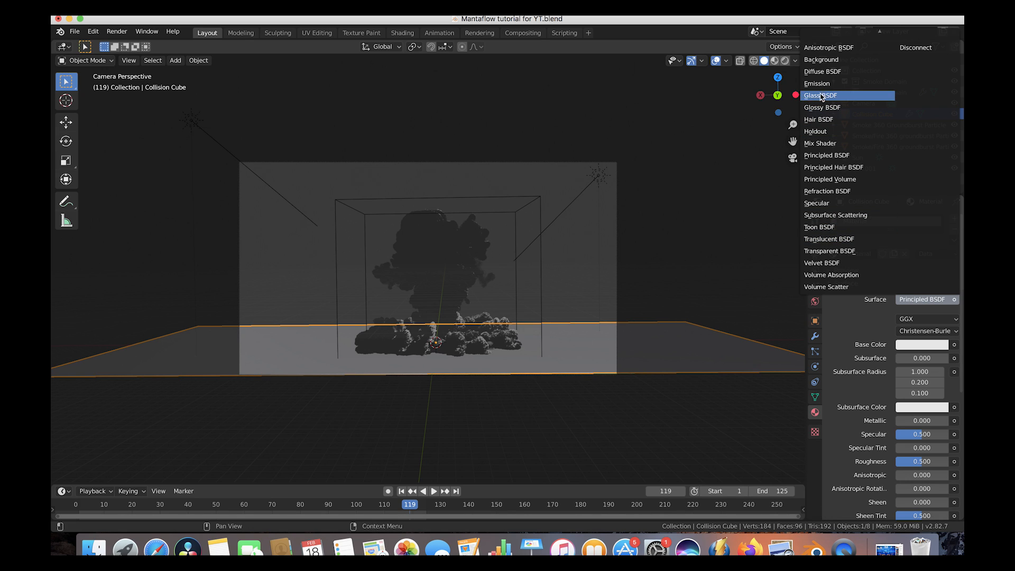
{"action": "left_click", "coordinate": [822, 73]}
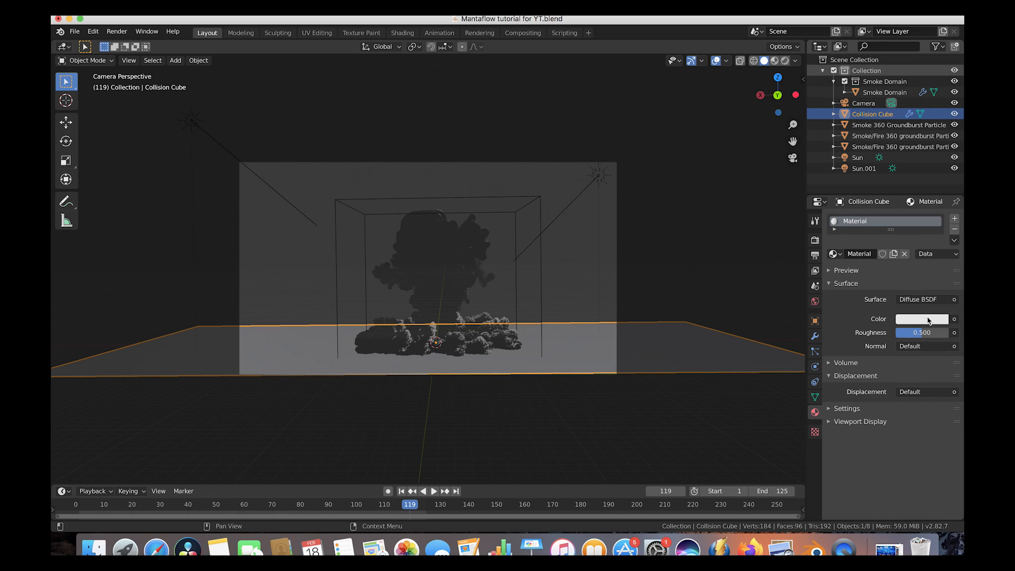
Darken the diffuse color of the collision cube's material to a dark grey
{"action": "left_click", "coordinate": [929, 325]}
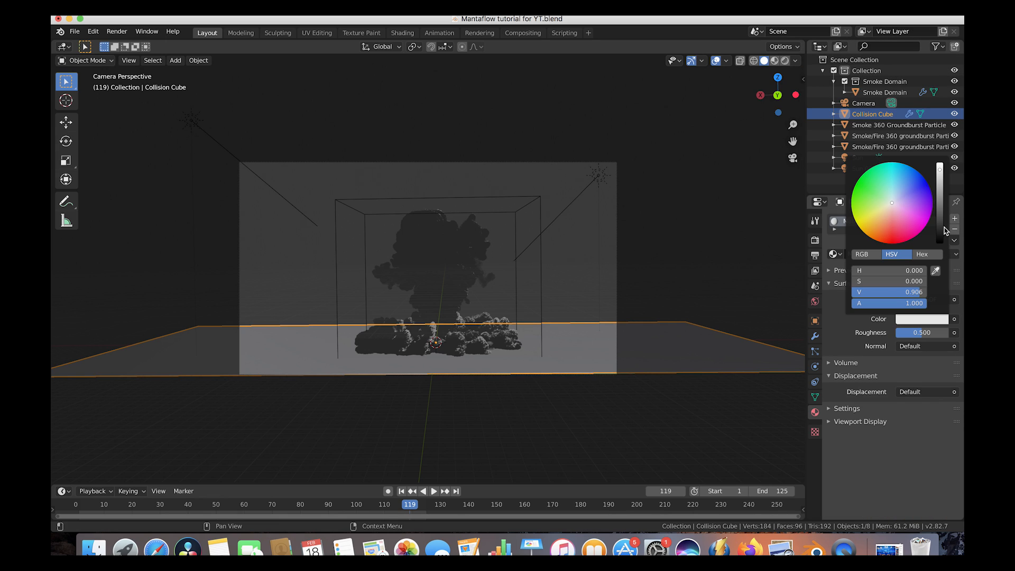
{"action": "left_click_drag", "start_coordinate": [940, 169], "coordinate": [939, 209]}
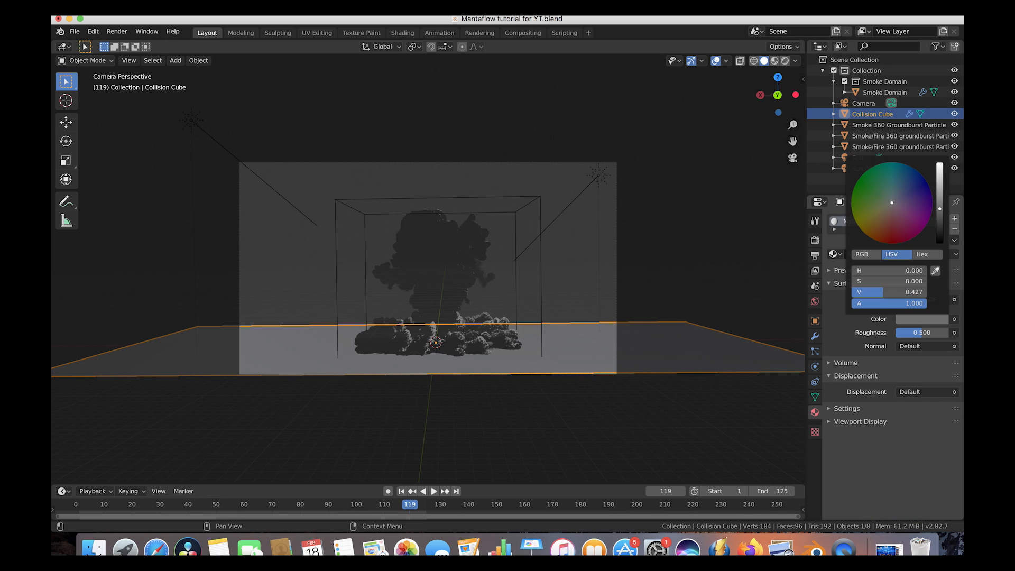
{"action": "left_click", "coordinate": [939, 222]}
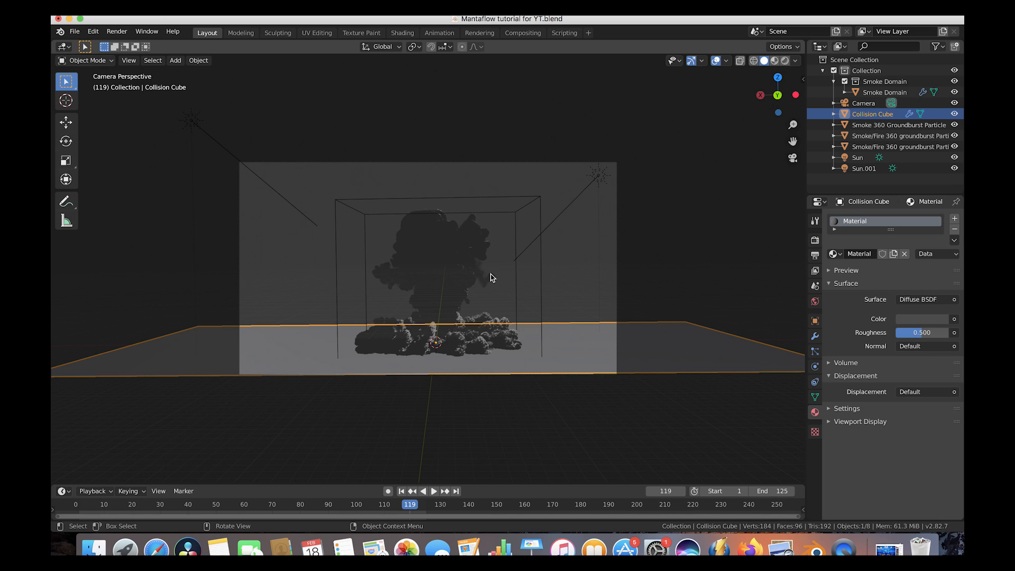
Save the Blender file and start rendering the animation
{"action": "left_click", "coordinate": [77, 33]}
{"action": "left_click", "coordinate": [108, 103]}
{"action": "left_click", "coordinate": [117, 32]}
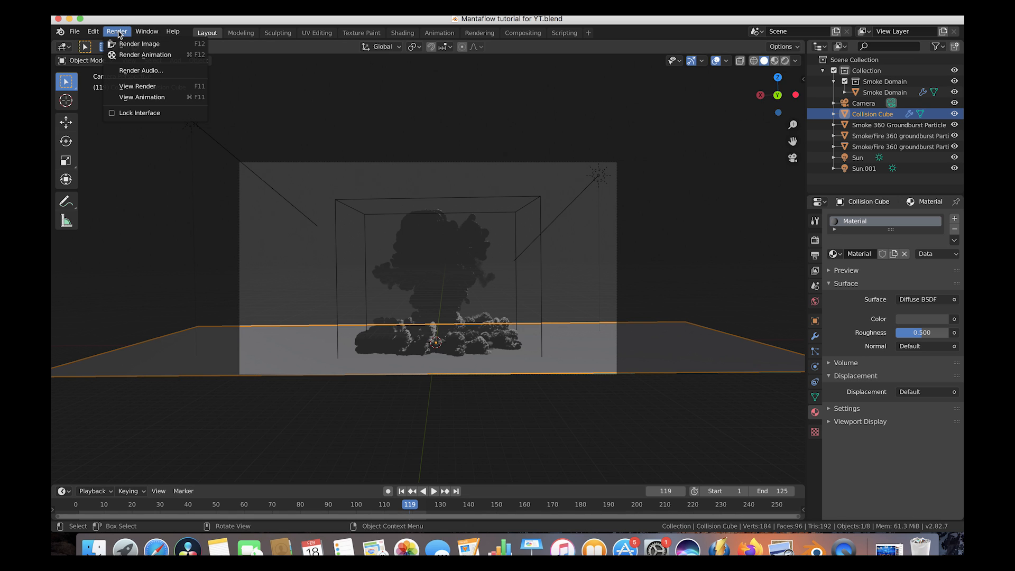
{"action": "left_click", "coordinate": [132, 53]}
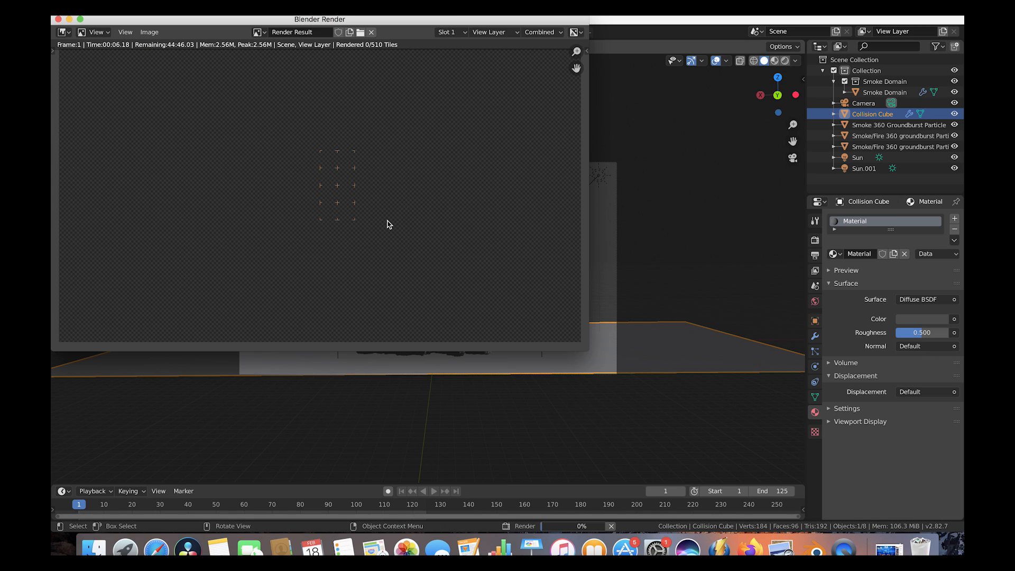